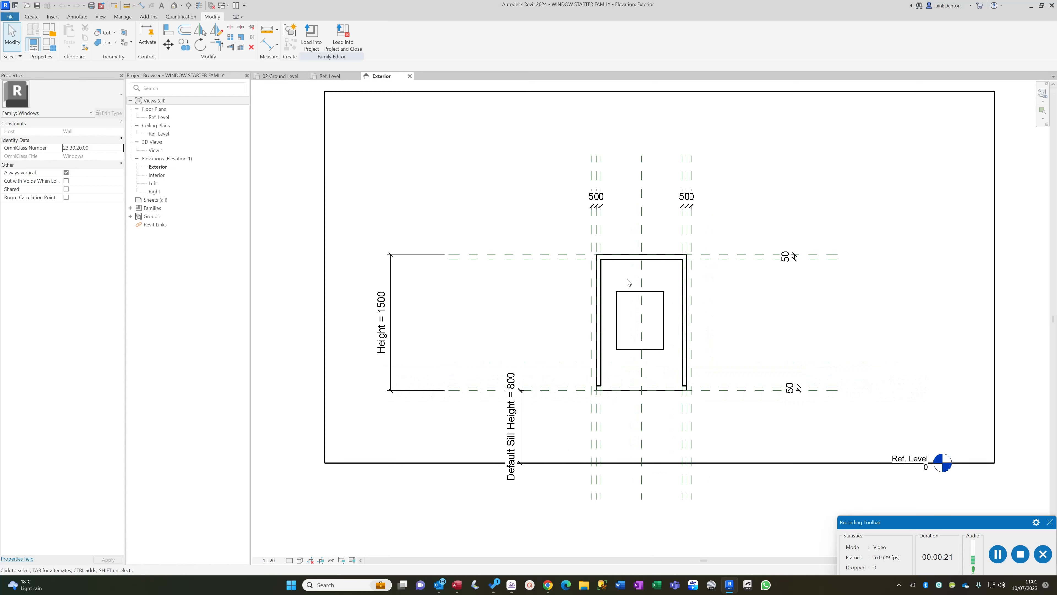
# - Examine the frame extrusion and the inner panel inside the window opening in the Exterior elevation
pyautogui.click(607, 269)
pyautogui.scroll(3, 614, 291)
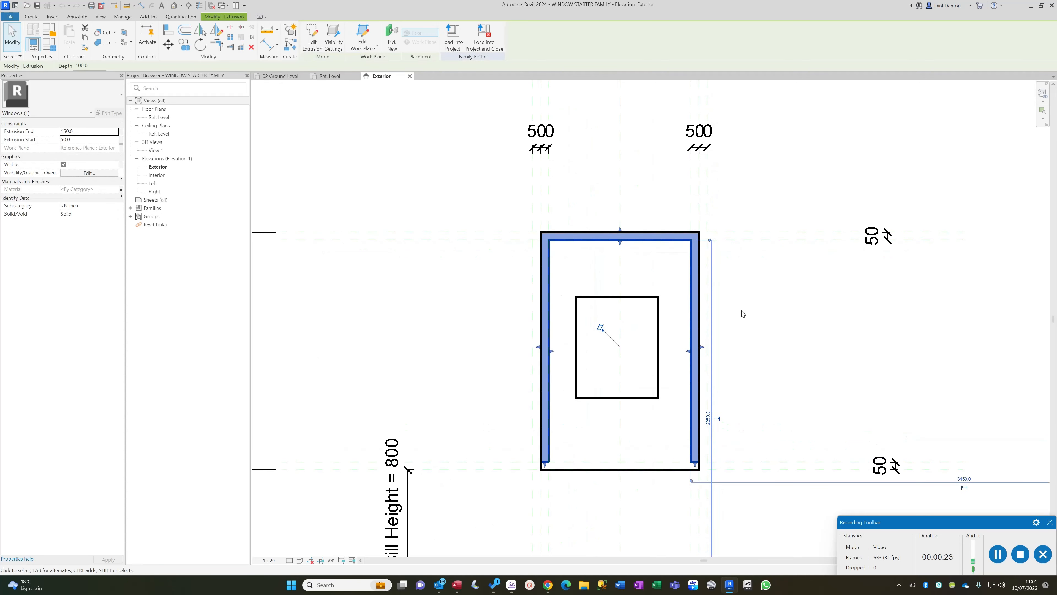
pyautogui.click(617, 299)
pyautogui.click(760, 302)
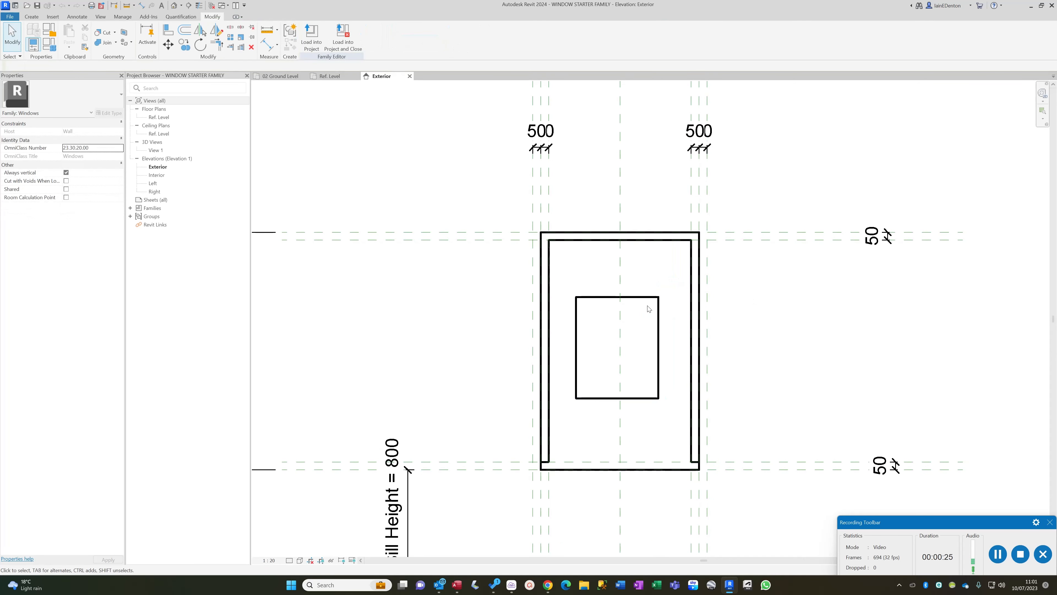
pyautogui.scroll(-3, 656, 288)
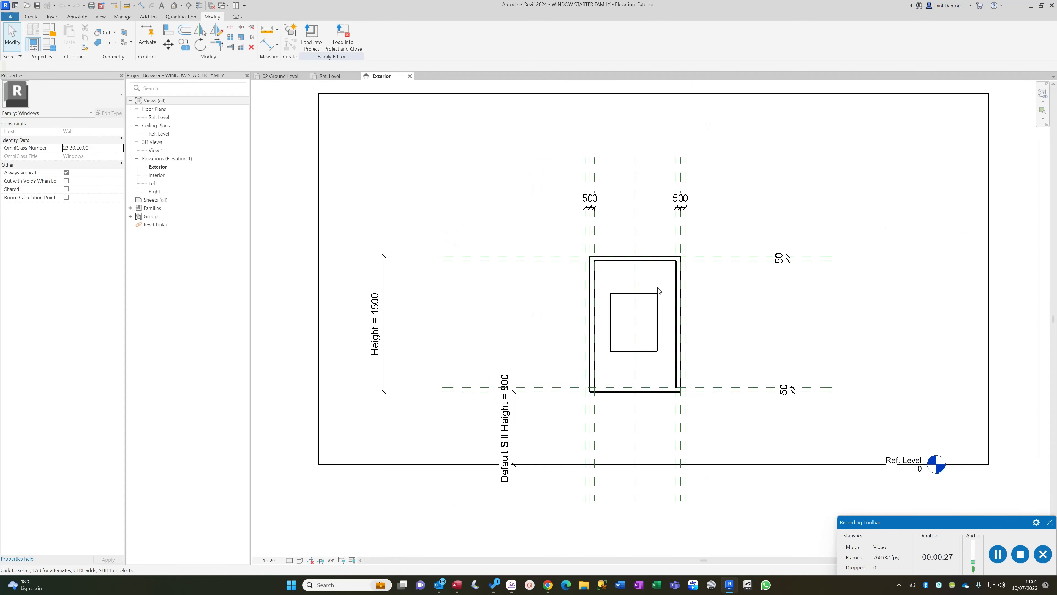
pyautogui.click(675, 288)
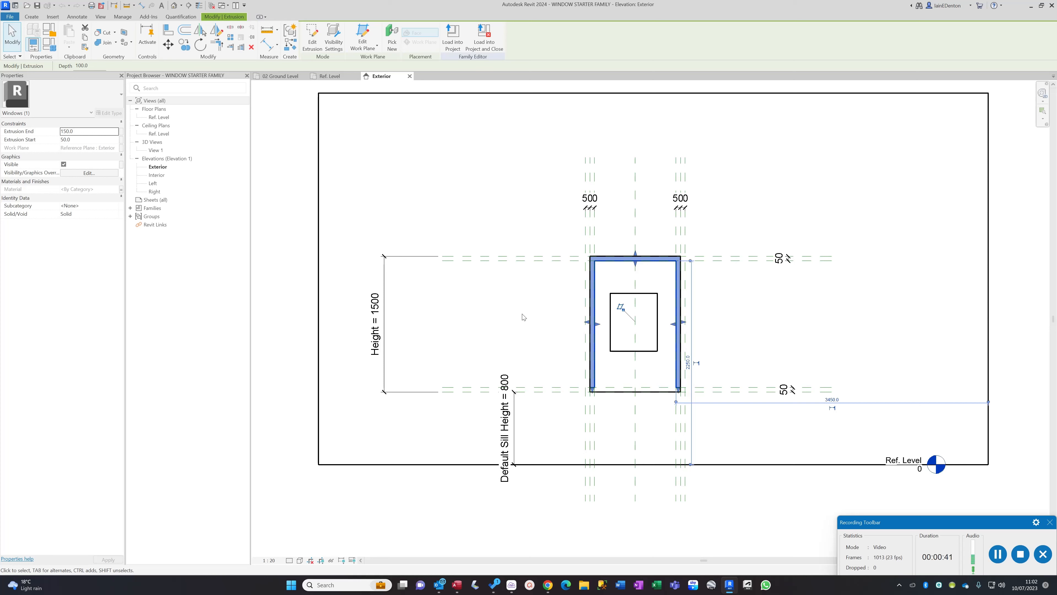
pyautogui.click(728, 292)
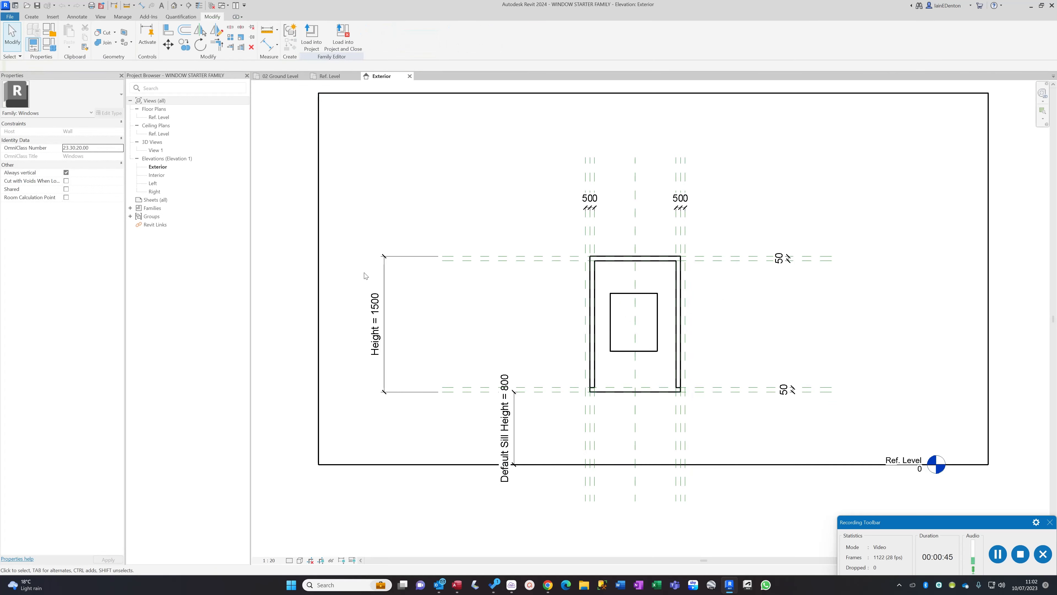
# - Open 3D view View 1 and delete both the frame extrusion and the inner panel extrusion from the window opening
pyautogui.doubleClick(156, 150)
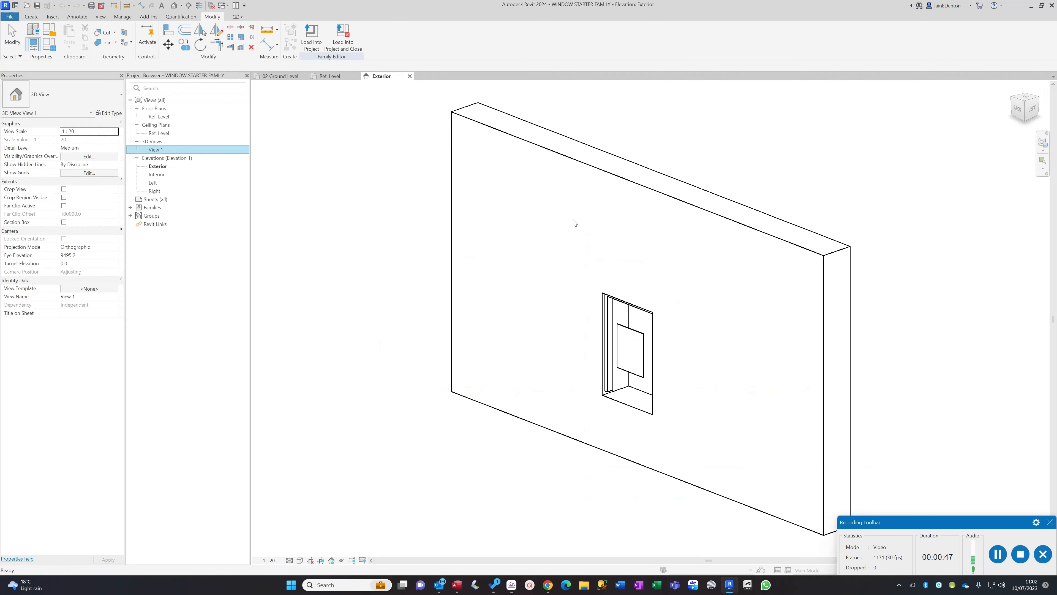
pyautogui.keyDown('shift'); pyautogui.moveTo(713, 307); pyautogui.dragTo(824, 312, button='middle'); pyautogui.keyUp('shift')
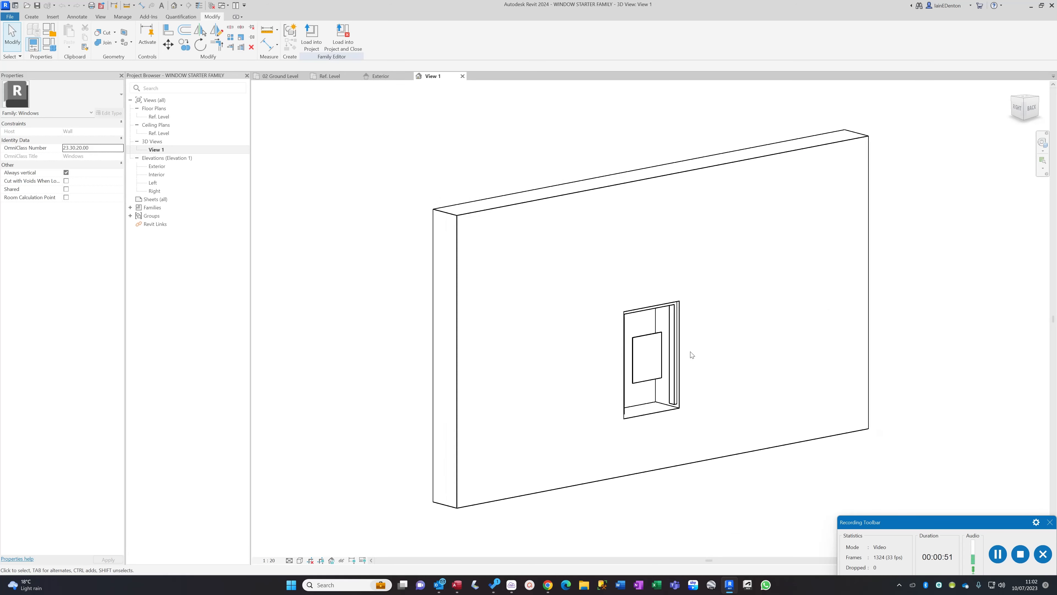
pyautogui.click(674, 352)
pyautogui.scroll(3, 674, 352)
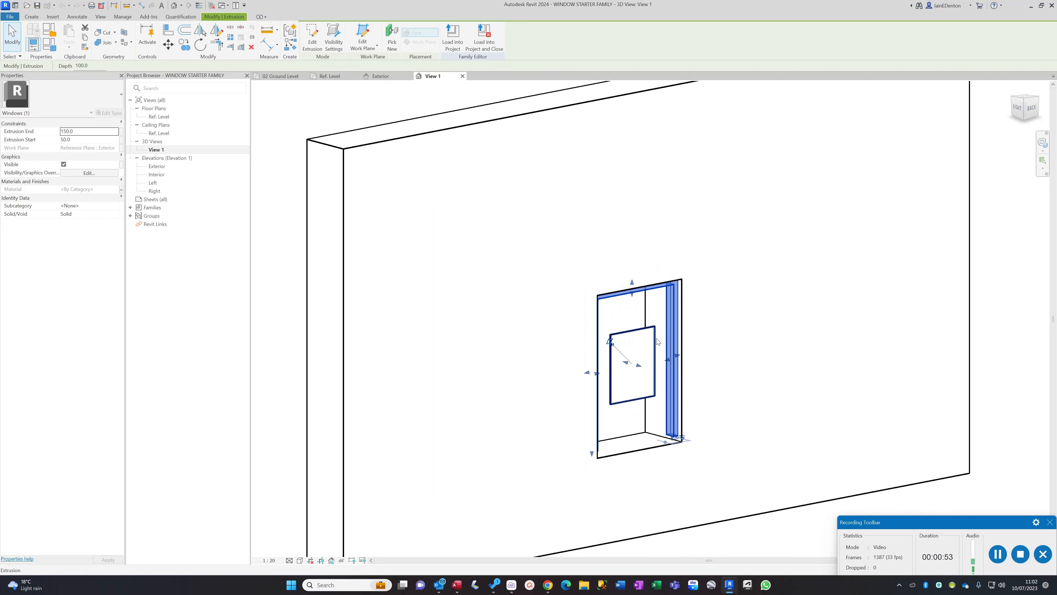
pyautogui.keyDown('ctrl'); pyautogui.click(657, 342); pyautogui.keyUp('ctrl')
pyautogui.keyDown('shift'); pyautogui.moveTo(752, 318); pyautogui.dragTo(553, 330, button='middle'); pyautogui.keyUp('shift')
pyautogui.press('Escape')
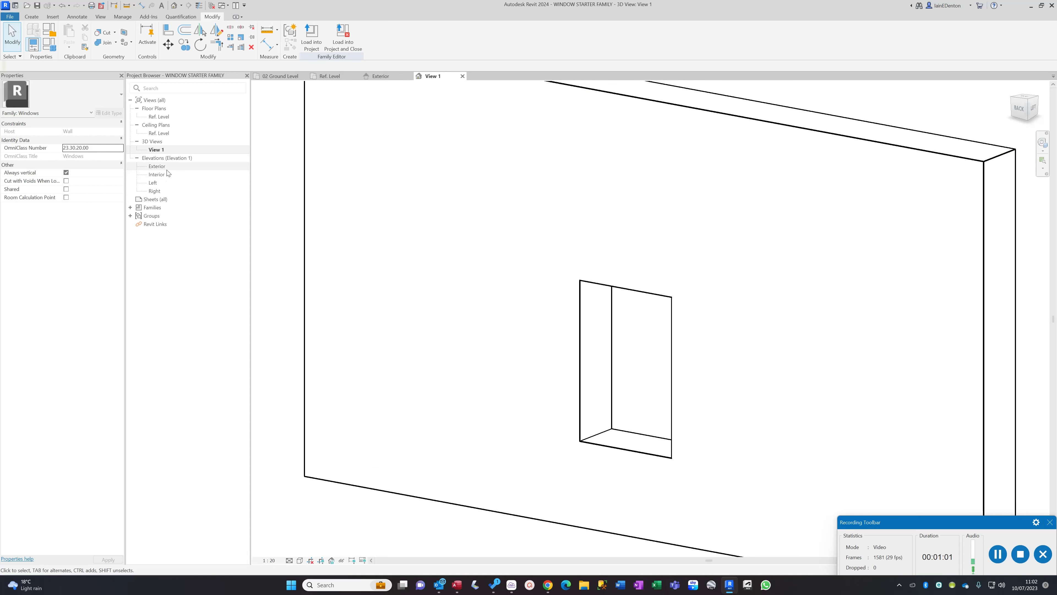
# - Return to the Exterior elevation view at the empty window opening
pyautogui.click(173, 167)
pyautogui.doubleClick(172, 166)
pyautogui.scroll(4, 654, 281)
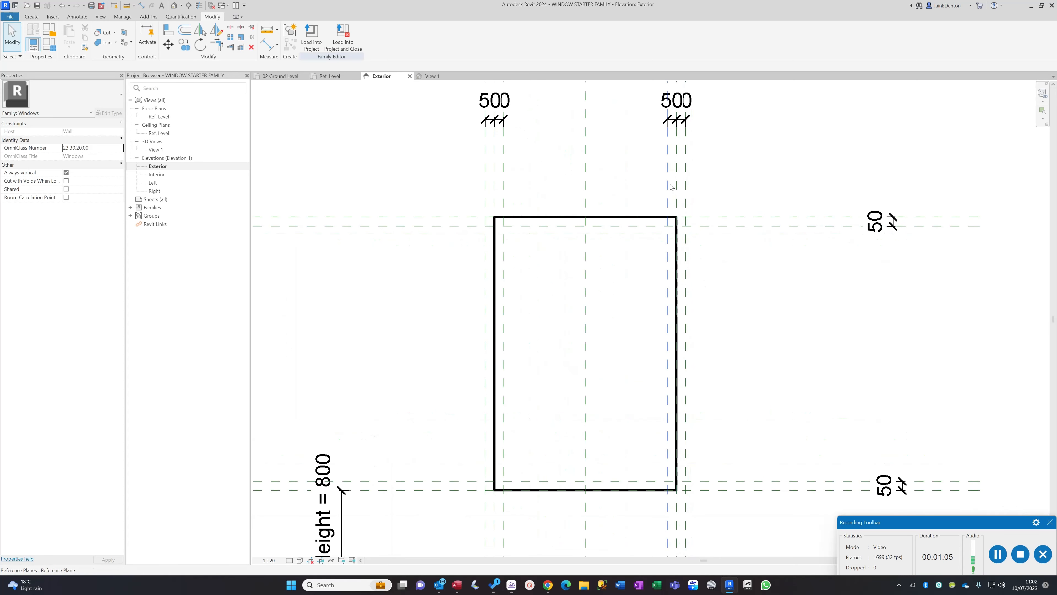
# - Examine the vertical reference planes along the jamb of the window opening, including the named Left plane and its dimensions
pyautogui.click(685, 235)
pyautogui.scroll(-4, 699, 233)
pyautogui.scroll(2, 696, 336)
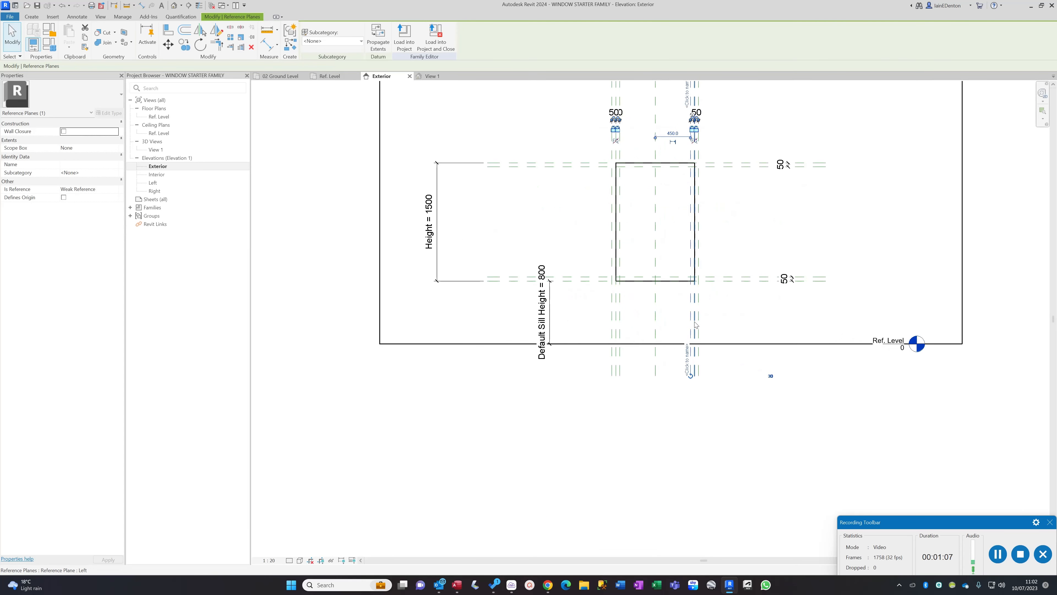
pyautogui.click(695, 325)
pyautogui.scroll(3, 775, 373)
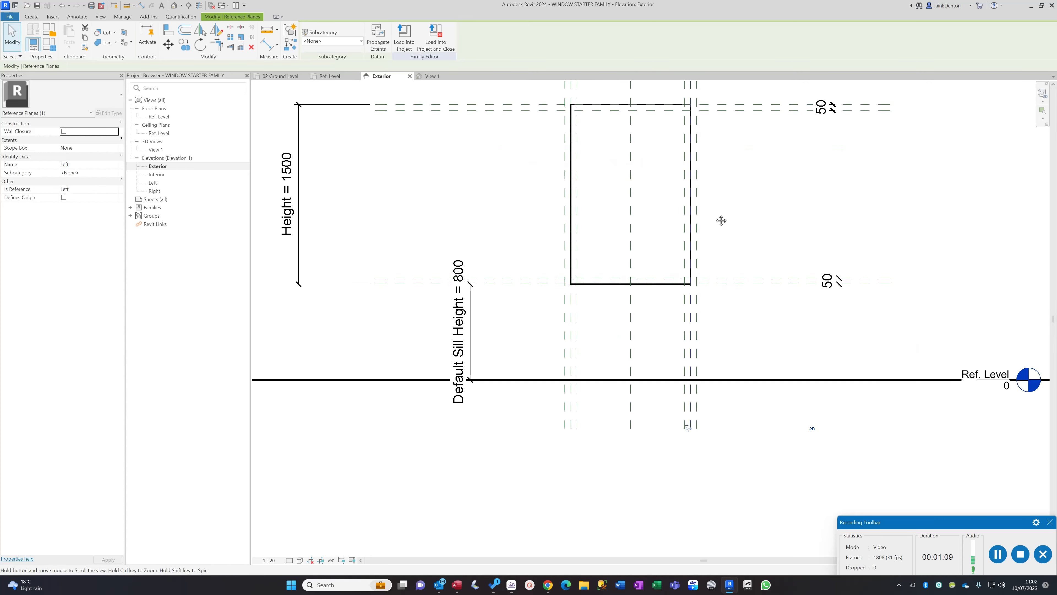
pyautogui.scroll(-2, 733, 182)
pyautogui.scroll(4, 729, 133)
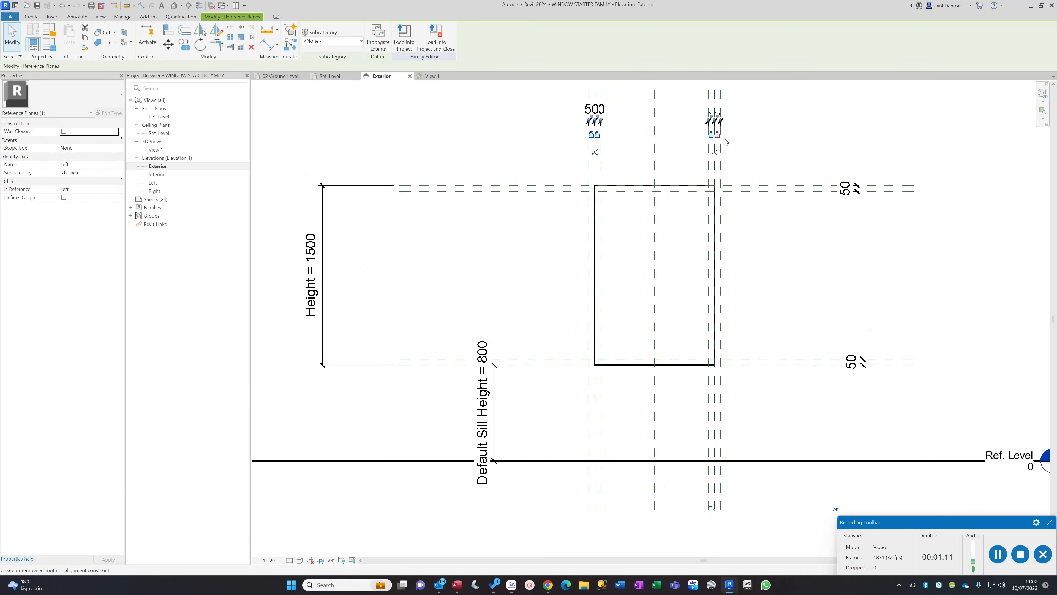
pyautogui.click(640, 168)
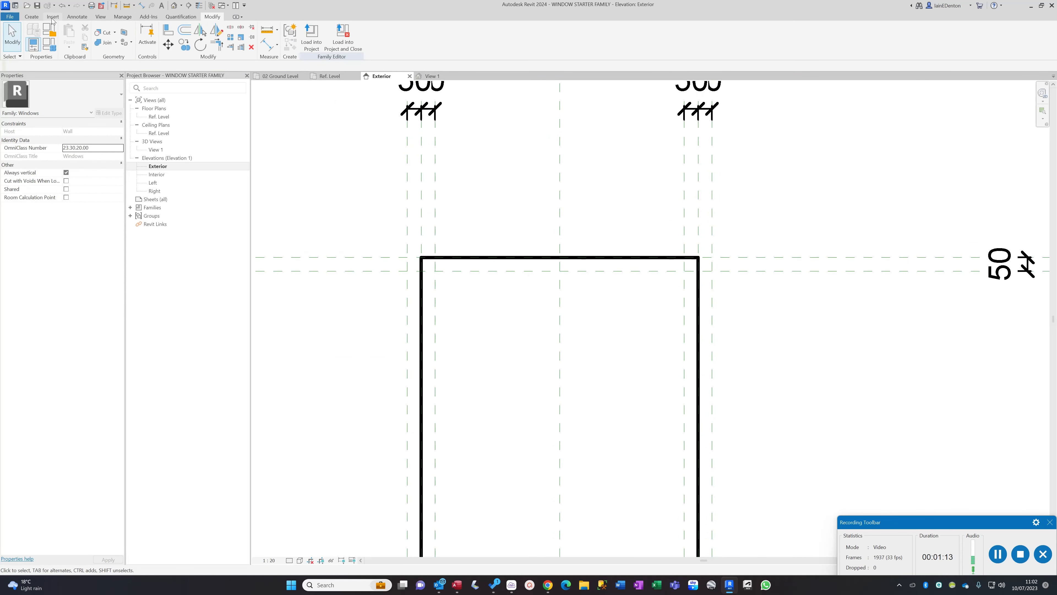
# - Draw a horizontal reference plane across the upper part of the window opening, about 339 mm below the inner head plane
pyautogui.click(33, 17)
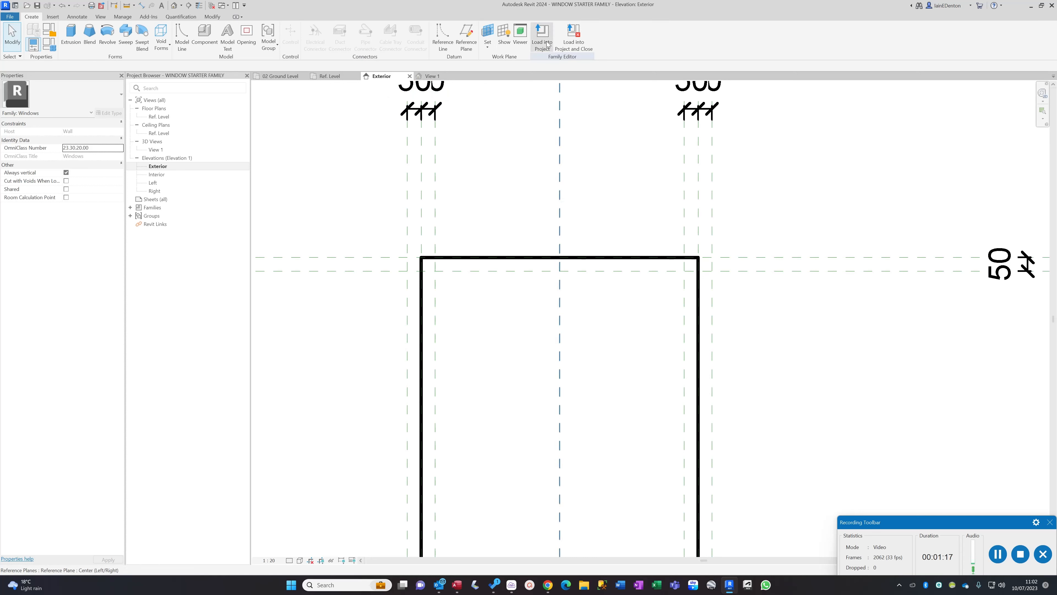
pyautogui.click(466, 35)
pyautogui.scroll(-1, 416, 308)
pyautogui.click(343, 356)
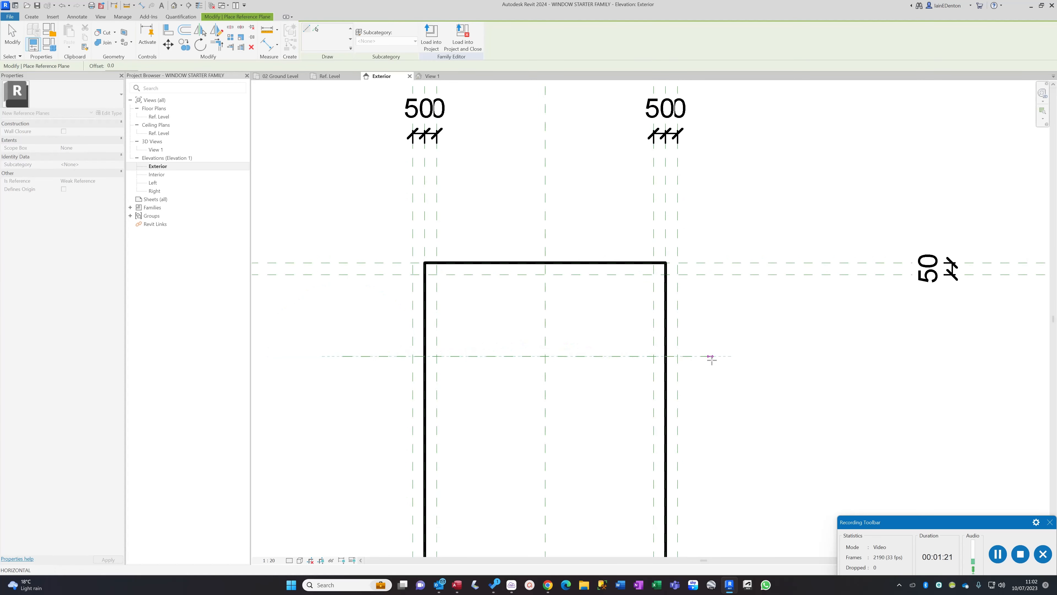
pyautogui.click(767, 357)
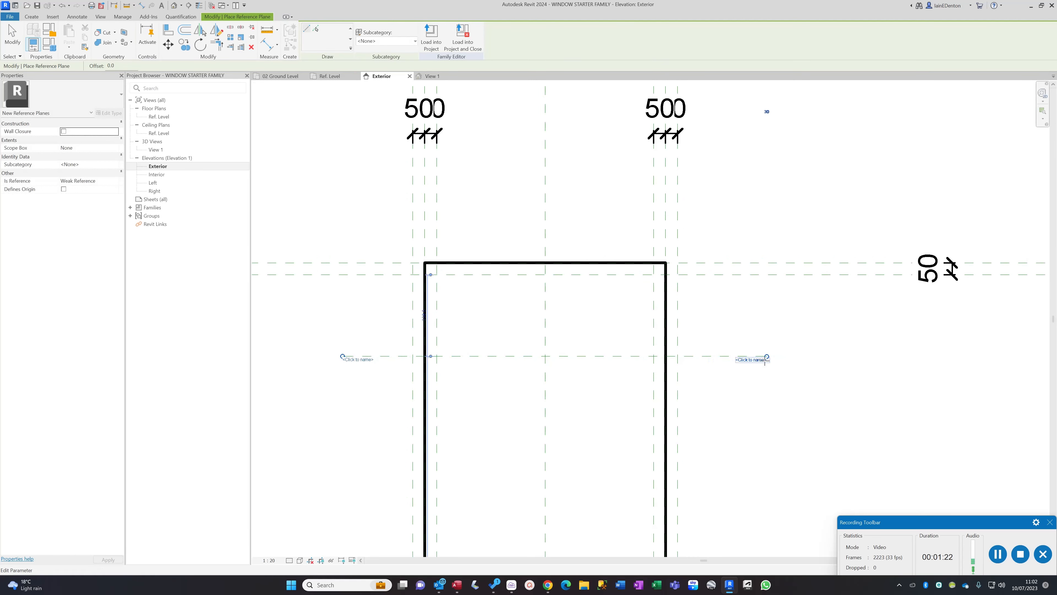
# - Add an aligned dimension between the inner head reference plane and the newly drawn horizontal reference plane
pyautogui.click(267, 43)
pyautogui.click(729, 275)
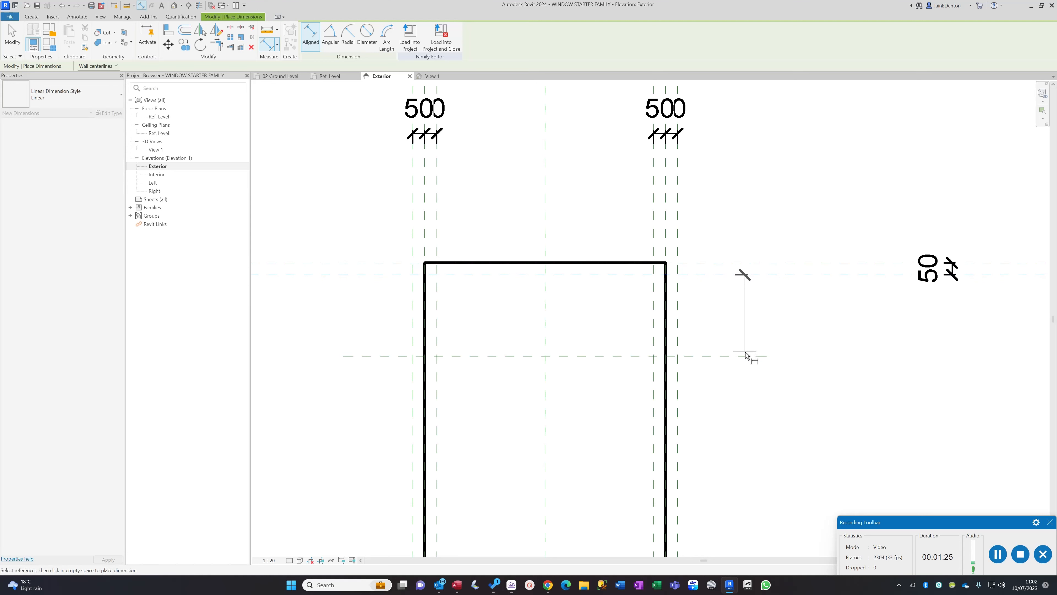
pyautogui.click(745, 356)
pyautogui.click(763, 203)
pyautogui.press('Escape')
pyautogui.press('Escape')
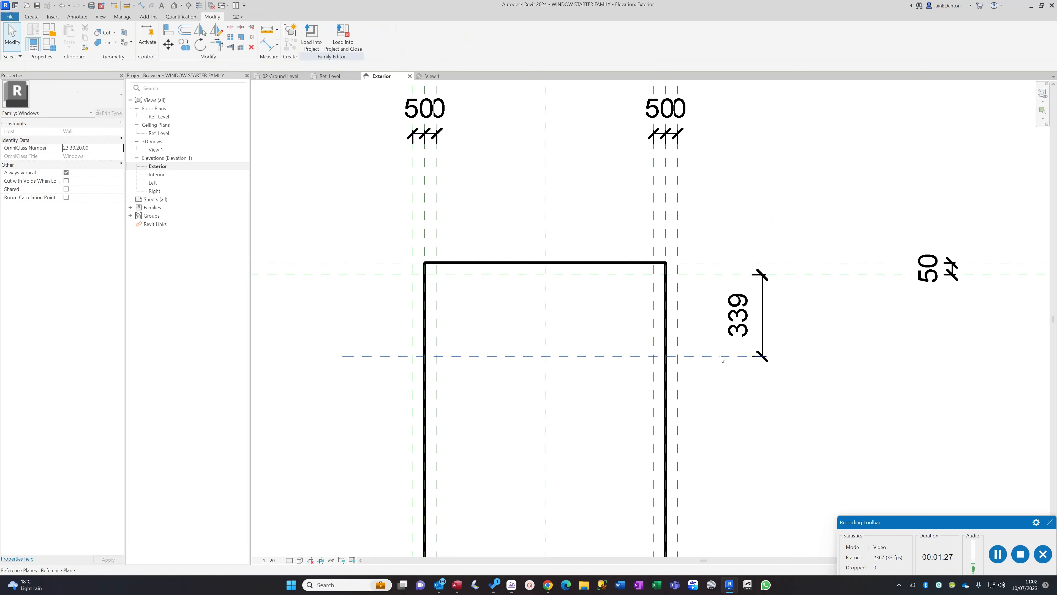
# - Set the new horizontal reference plane's distance from the inner head plane to 50 mm
pyautogui.click(726, 356)
pyautogui.click(752, 321)
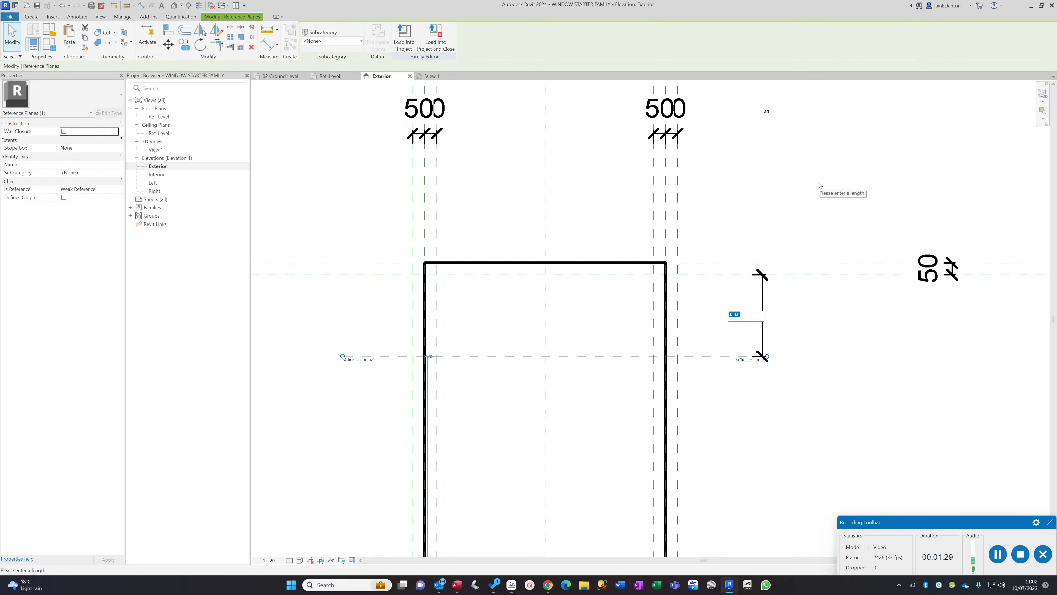
pyautogui.write('50')
pyautogui.press('Return')
pyautogui.click(790, 167)
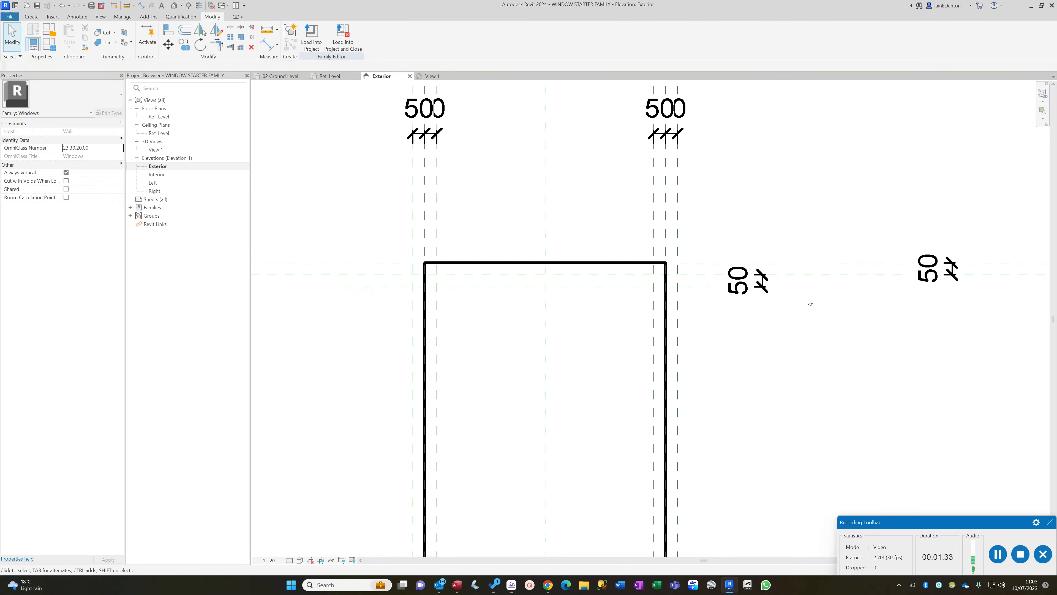
# - Delete the dimension between the inner head plane and the new horizontal reference plane, keeping the plane
pyautogui.scroll(2, 807, 300)
pyautogui.click(743, 269)
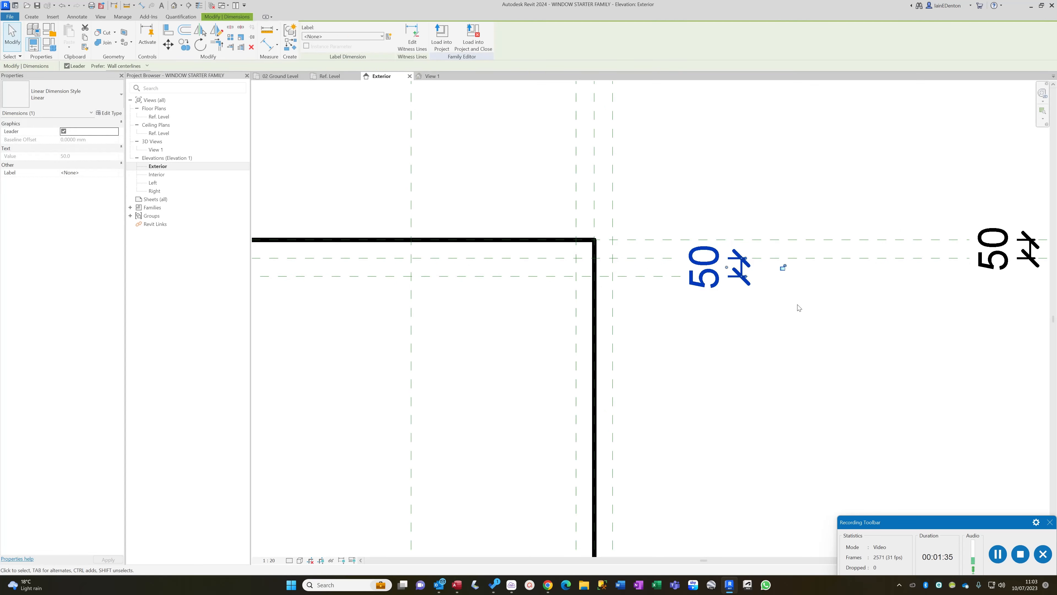
pyautogui.scroll(-2, 800, 311)
pyautogui.click(800, 313)
pyautogui.click(767, 288)
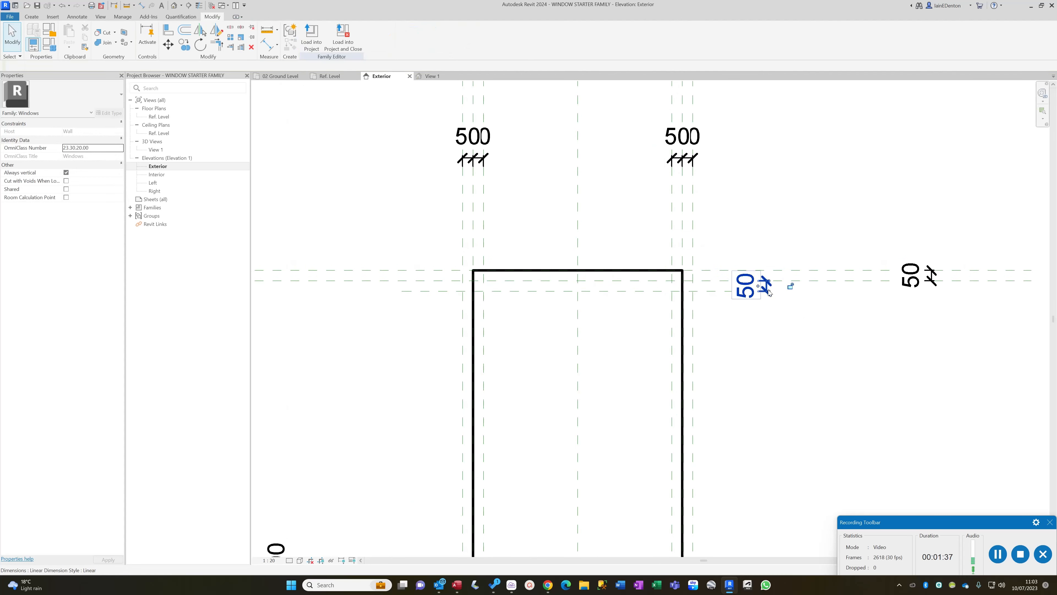
pyautogui.click(819, 306)
pyautogui.click(733, 292)
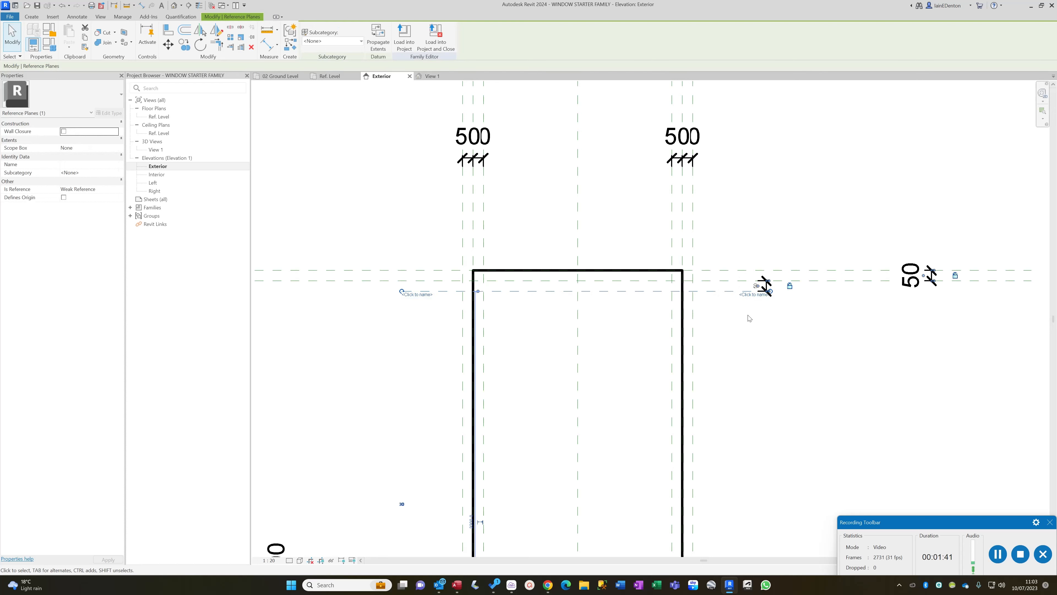
pyautogui.click(767, 289)
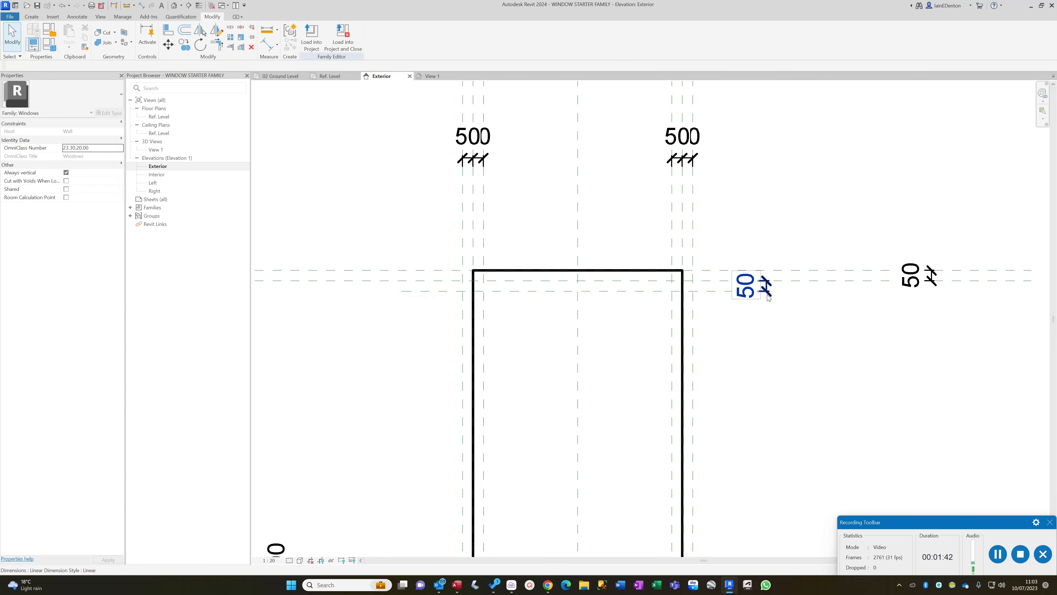
pyautogui.click(797, 345)
# - Examine the remaining head, sill and jamb offset dimensions and their locks around the window opening
pyautogui.scroll(-3, 769, 335)
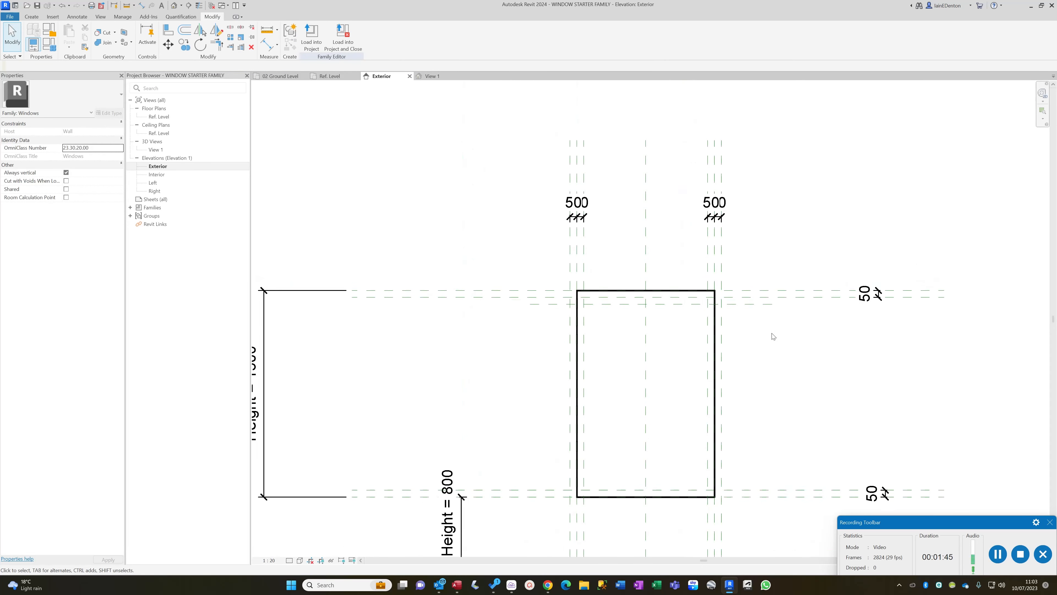
pyautogui.scroll(4, 730, 262)
pyautogui.scroll(-4, 729, 266)
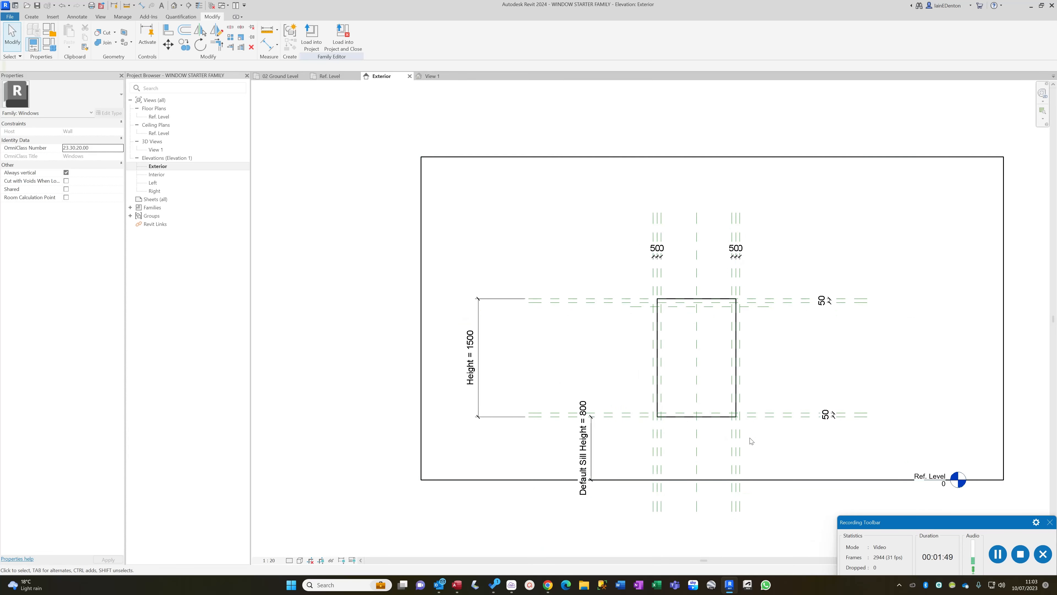
pyautogui.scroll(3, 746, 438)
pyautogui.scroll(-3, 740, 426)
pyautogui.click(827, 159)
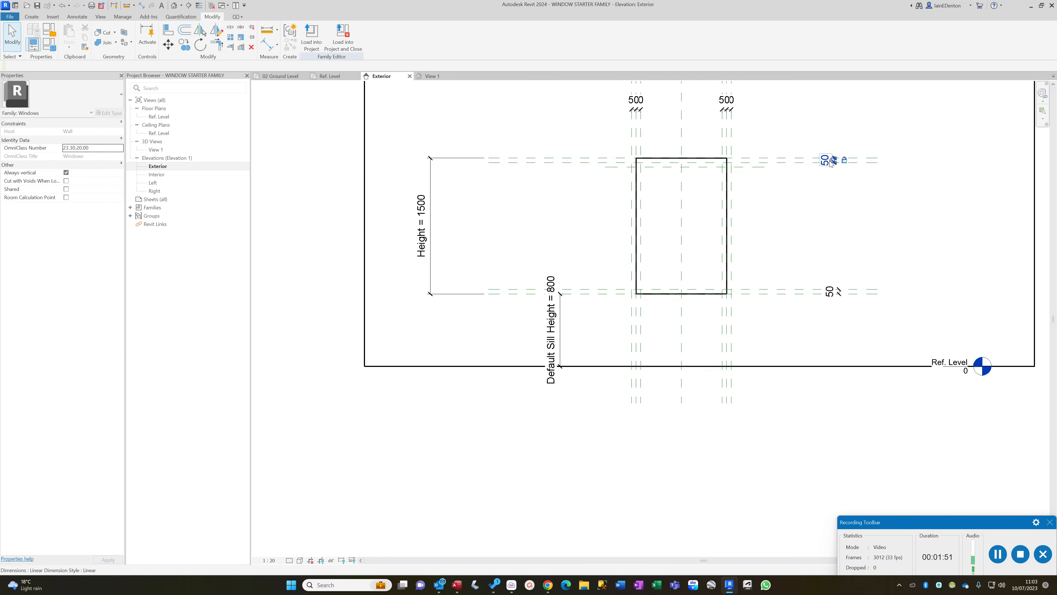
pyautogui.click(846, 211)
pyautogui.click(736, 108)
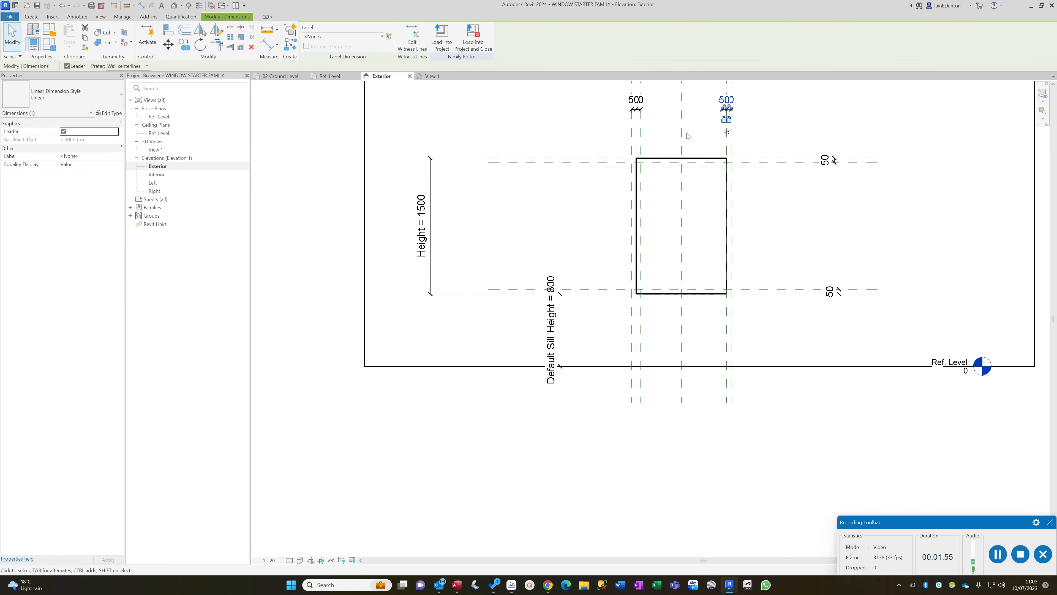
pyautogui.press('Escape')
pyautogui.scroll(3, 661, 191)
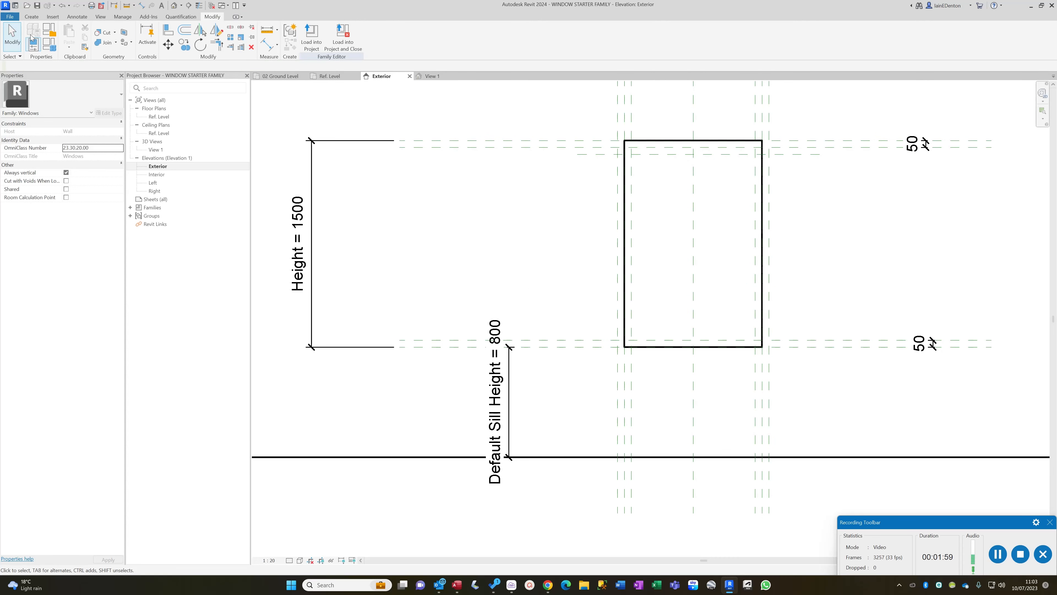
# - Start a new extrusion sketch and add a picked, locked line on the left jamb's inner reference plane
pyautogui.click(32, 19)
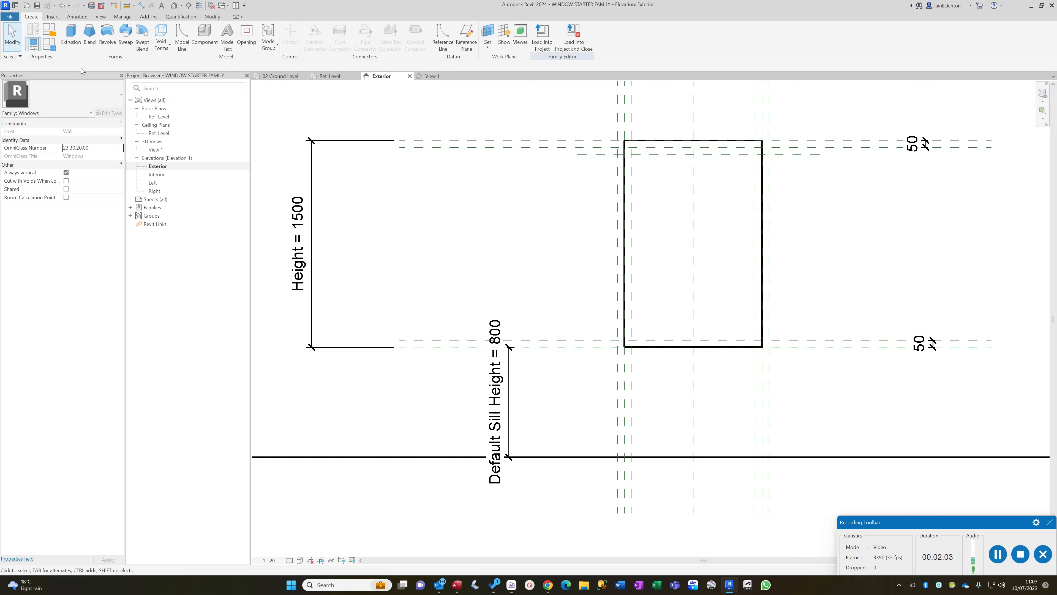
pyautogui.click(72, 41)
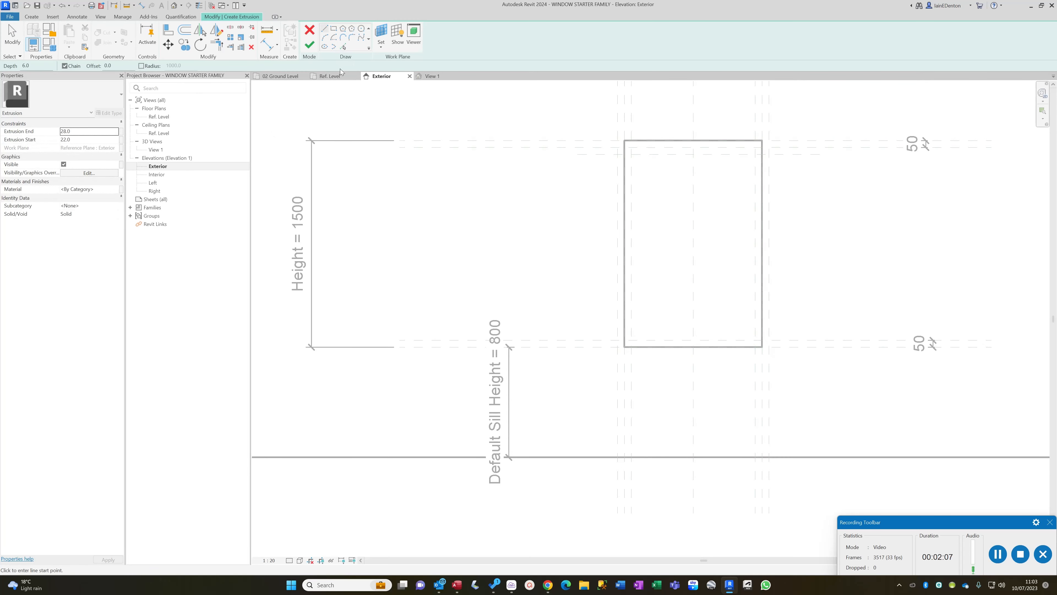
pyautogui.click(344, 46)
pyautogui.scroll(3, 329, 98)
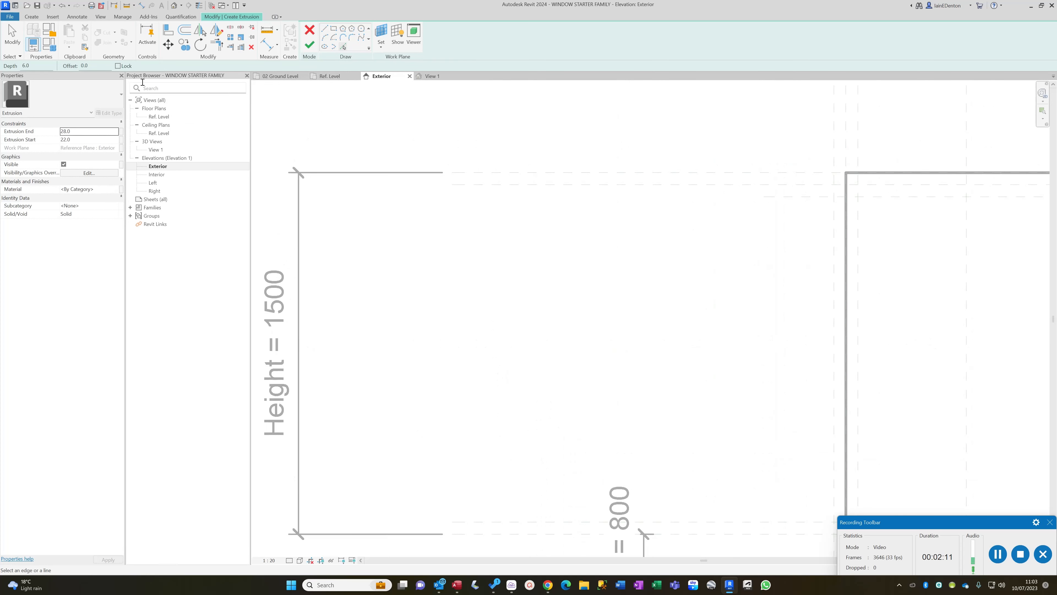
pyautogui.scroll(-2, 545, 223)
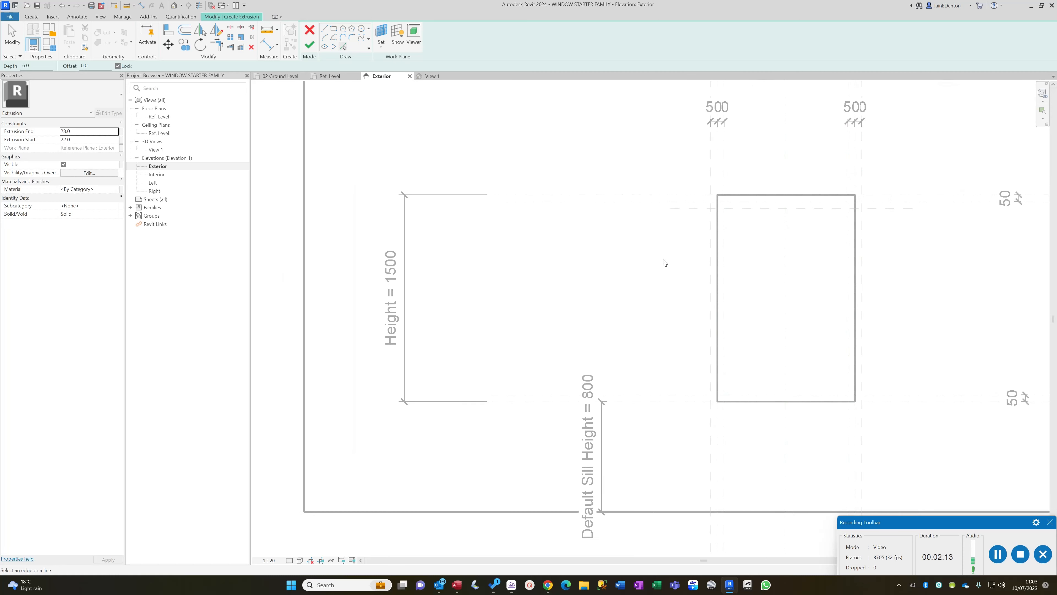
pyautogui.scroll(2, 708, 226)
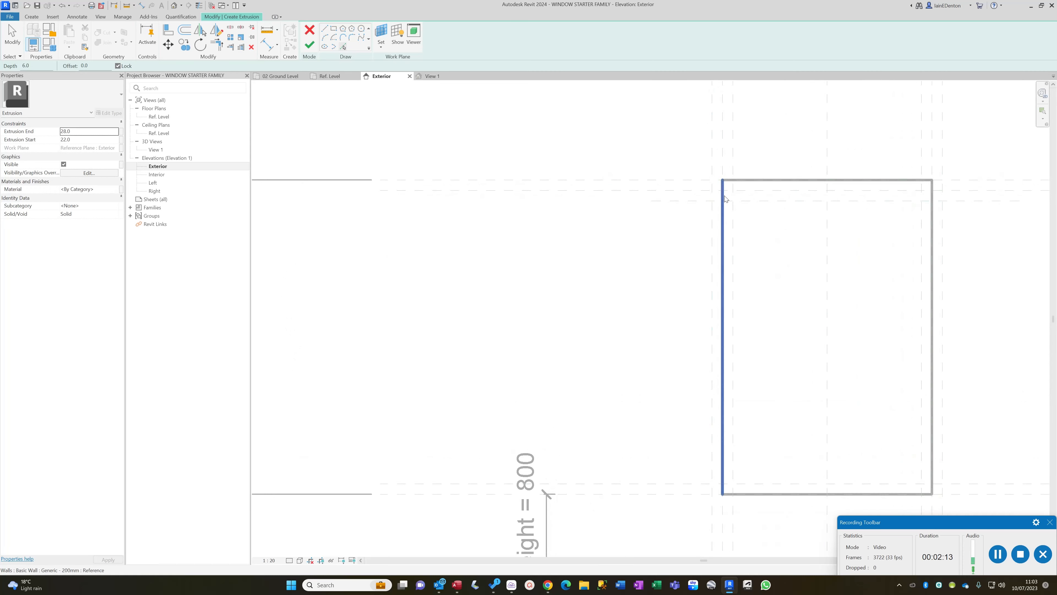
pyautogui.click(733, 170)
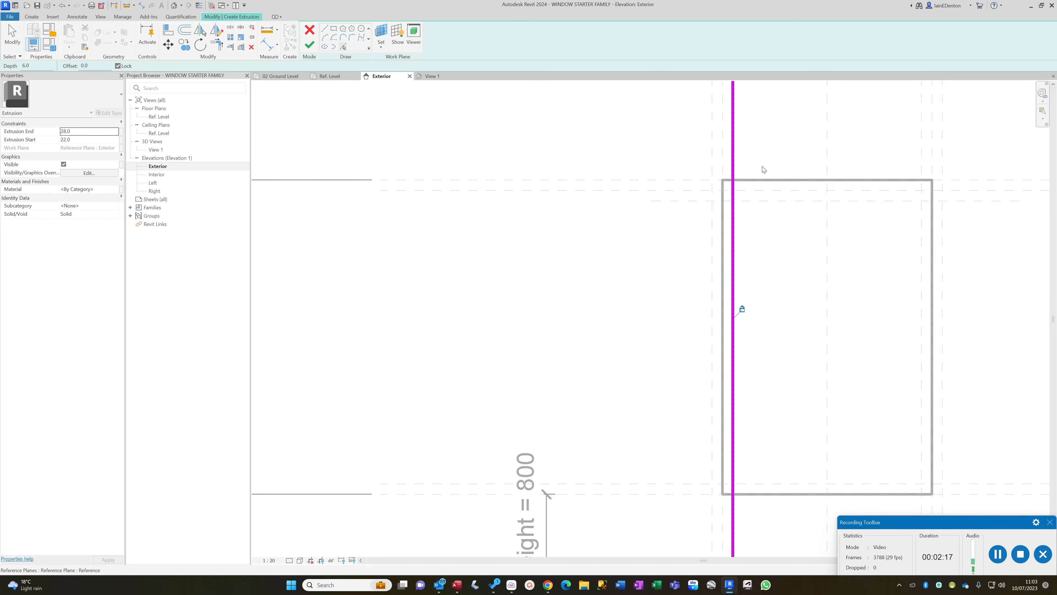
# - Add locked sketch lines on the inner and outer head reference planes and on the left jamb's outer plane
pyautogui.moveTo(762, 170); pyautogui.dragTo(672, 149, button='middle')
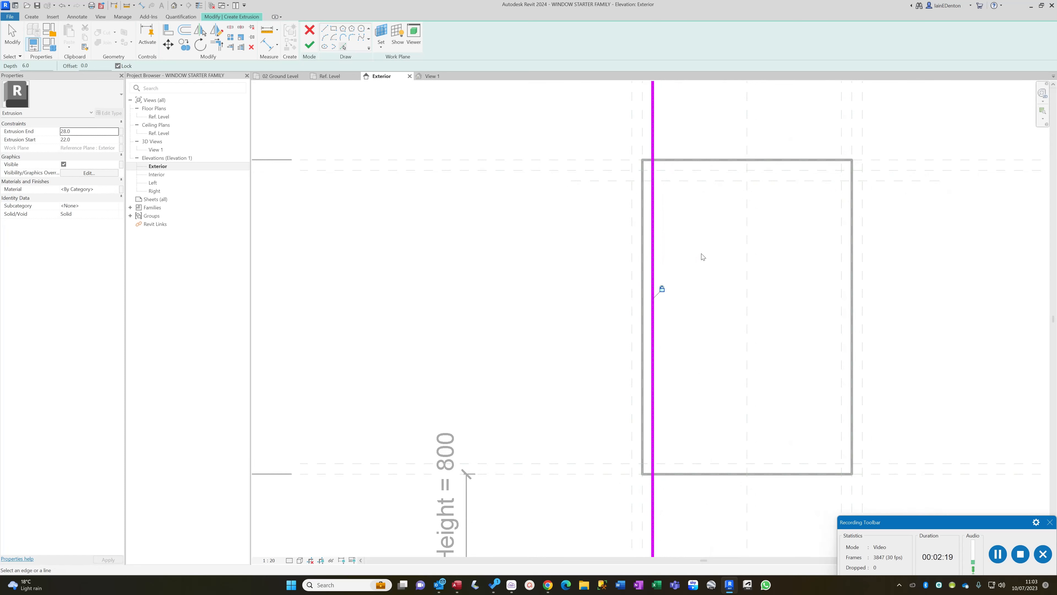
pyautogui.scroll(-2, 702, 252)
pyautogui.click(809, 207)
pyautogui.click(818, 201)
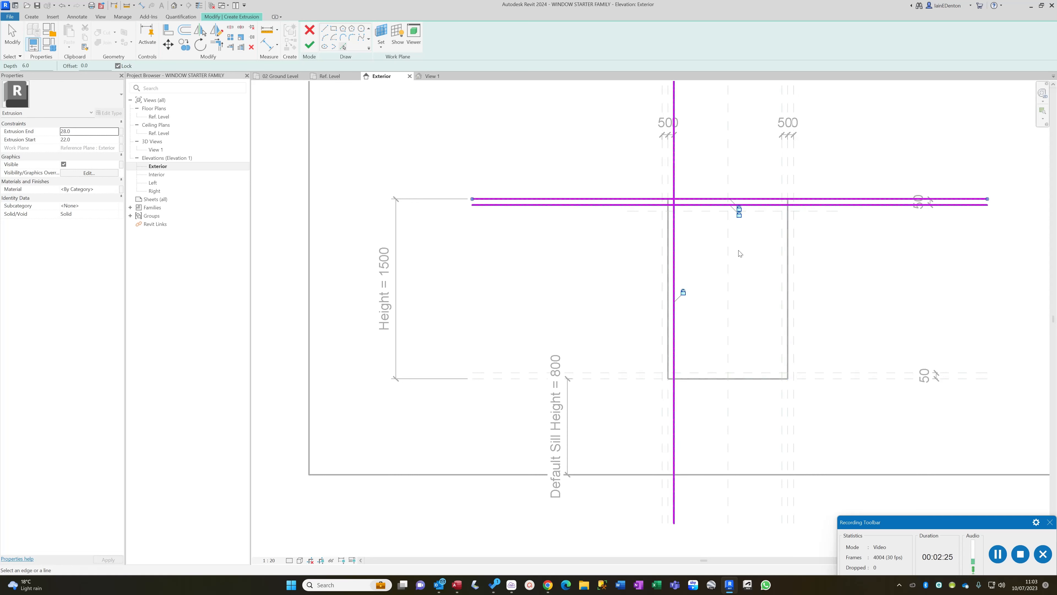
pyautogui.click(668, 178)
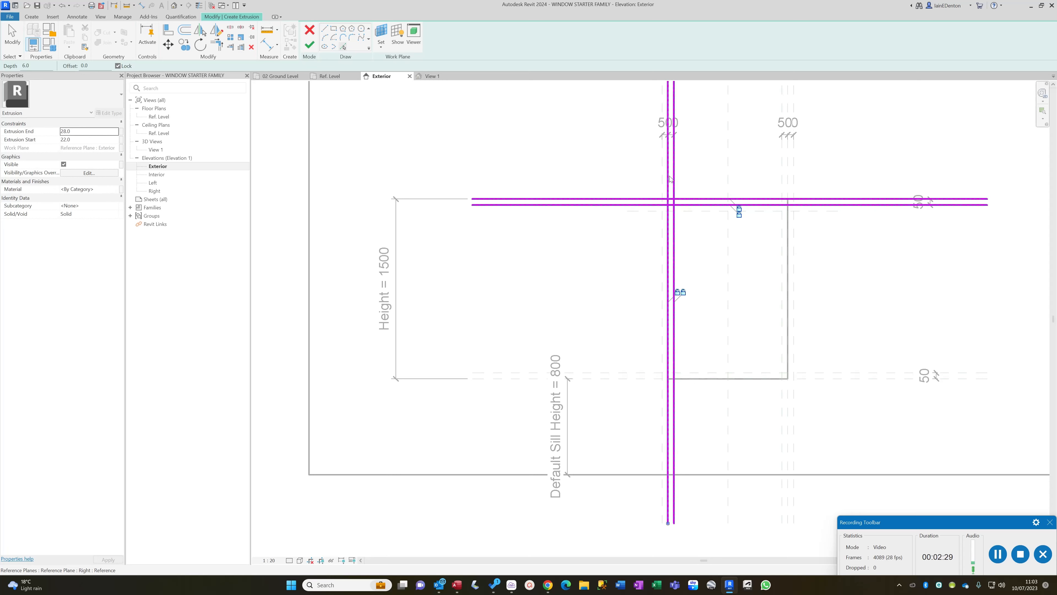
# - Add locked sketch lines on the right jamb's inner and outer planes and on the inner sill reference plane
pyautogui.scroll(2, 768, 188)
pyautogui.click(792, 190)
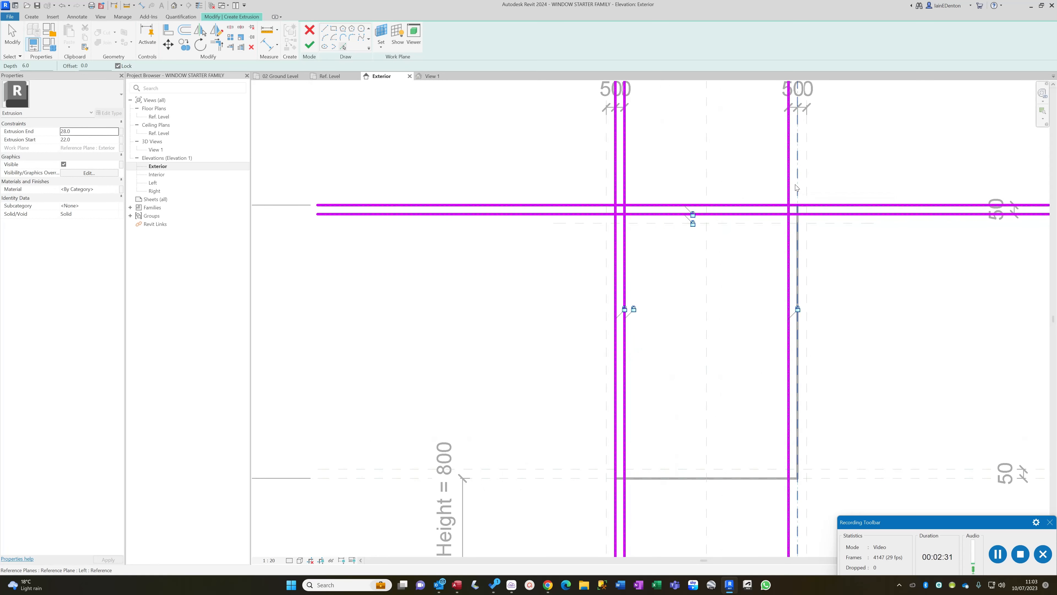
pyautogui.click(797, 186)
pyautogui.moveTo(852, 312); pyautogui.dragTo(747, 182, button='middle')
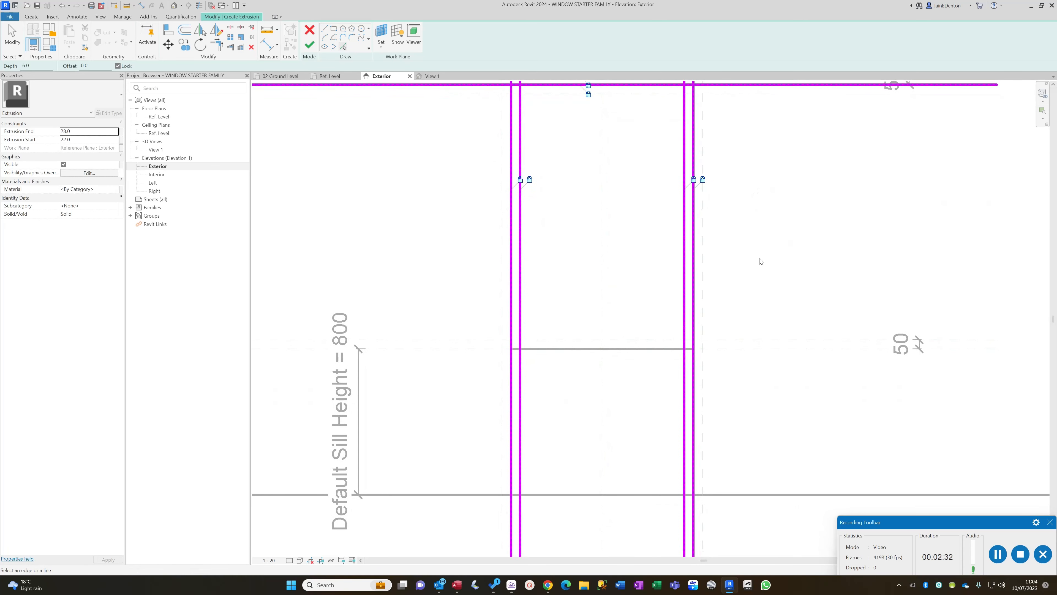
pyautogui.click(745, 339)
pyautogui.scroll(-2, 740, 317)
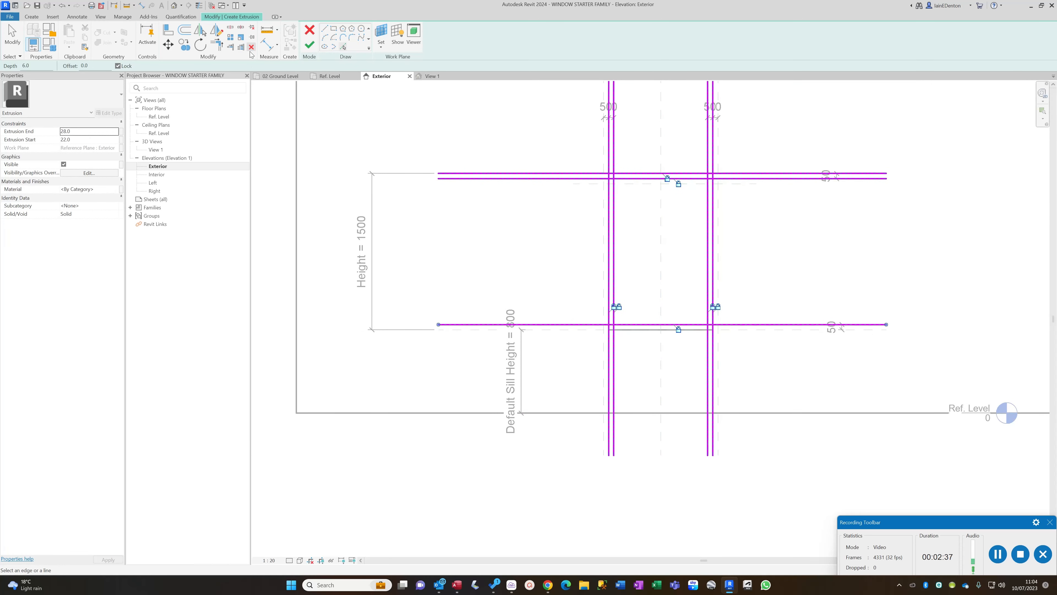
# - Split the sill line between the jambs and trim its left part to close the left jamb's lower end
pyautogui.click(231, 28)
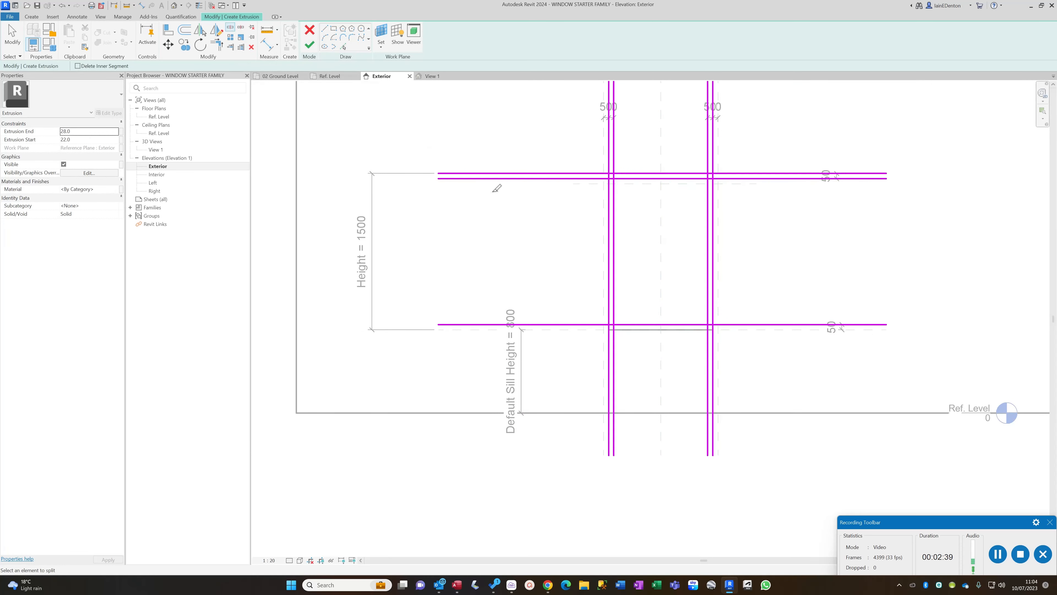
pyautogui.click(653, 325)
pyautogui.click(217, 44)
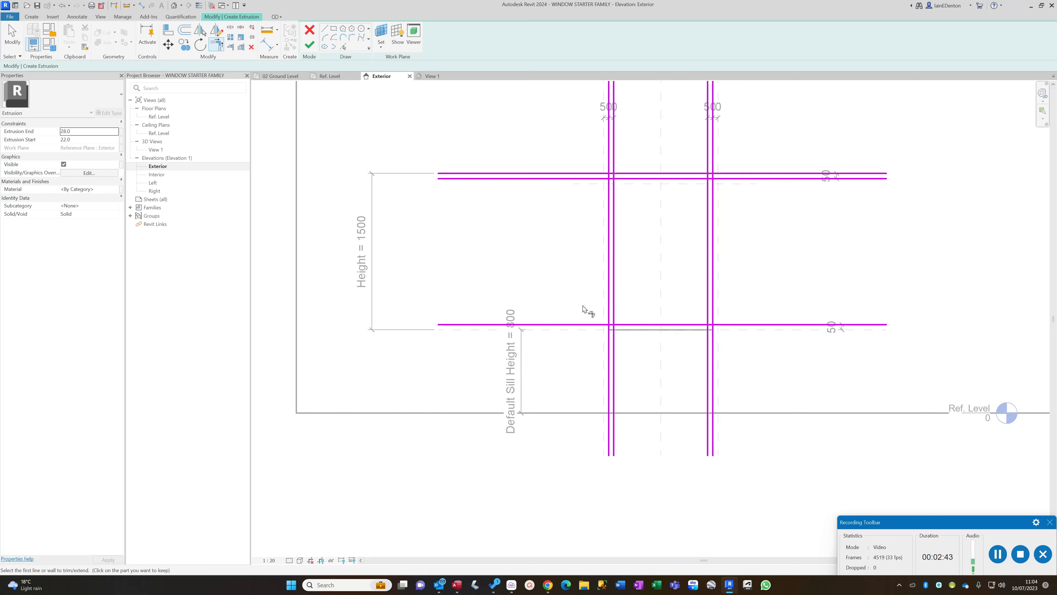
pyautogui.scroll(3, 588, 308)
pyautogui.click(631, 318)
pyautogui.click(629, 336)
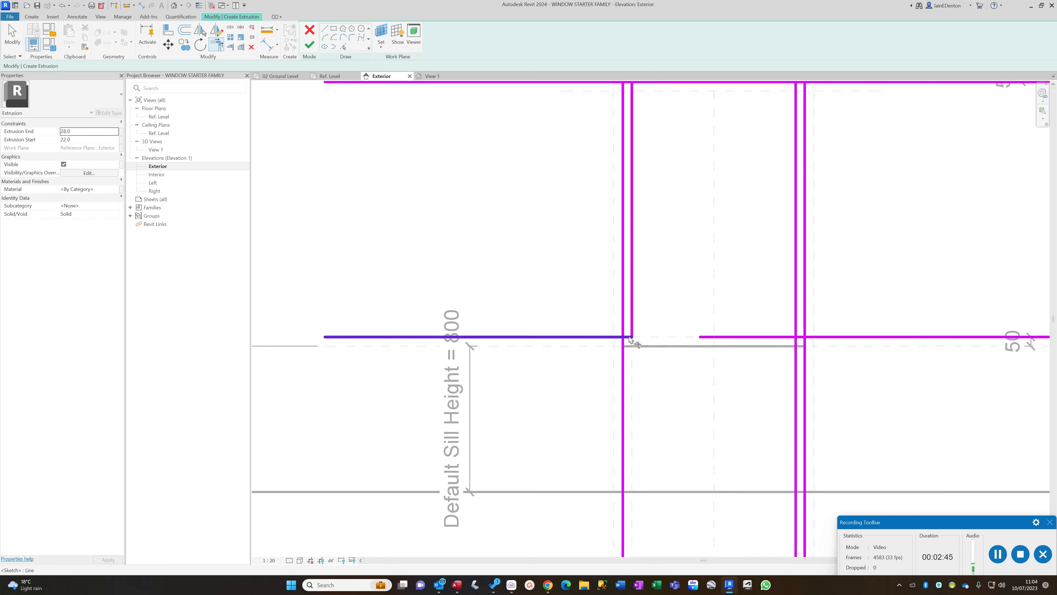
pyautogui.click(623, 328)
pyautogui.click(628, 338)
# - Trim the remaining sill line to both right jamb lines to close that jamb's lower end
pyautogui.scroll(2, 810, 325)
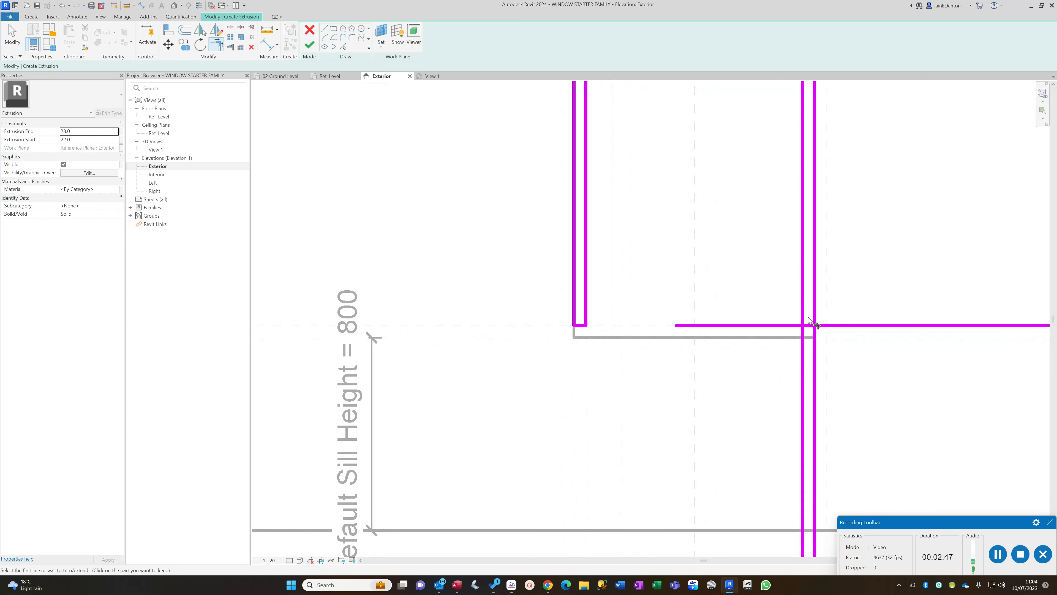
pyautogui.click(803, 323)
pyautogui.click(808, 329)
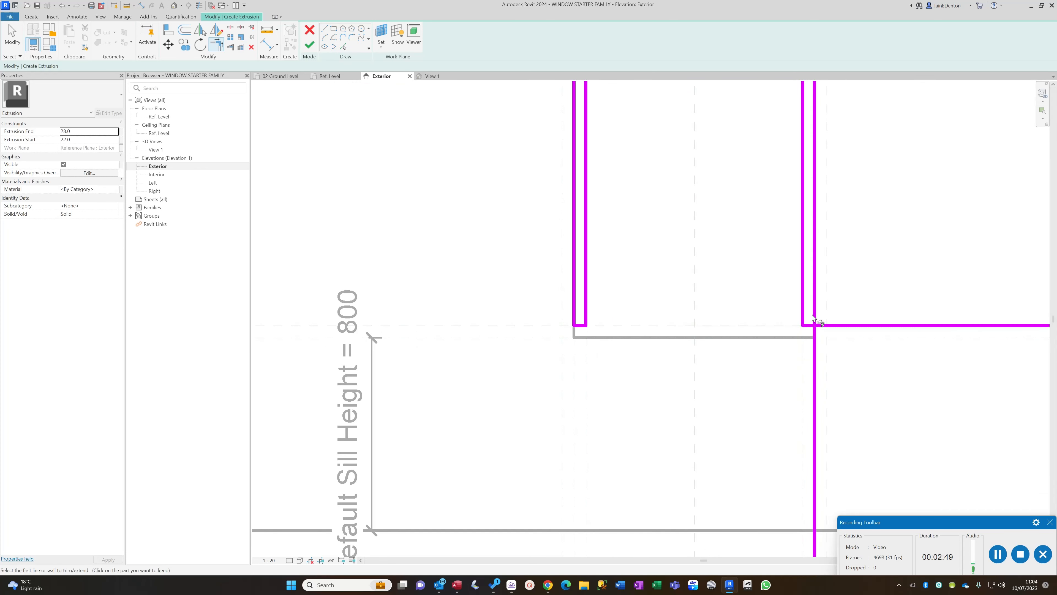
pyautogui.click(814, 333)
pyautogui.click(812, 327)
# - Trim the inner head line and the two inner jamb lines into clean corners
pyautogui.scroll(-4, 774, 279)
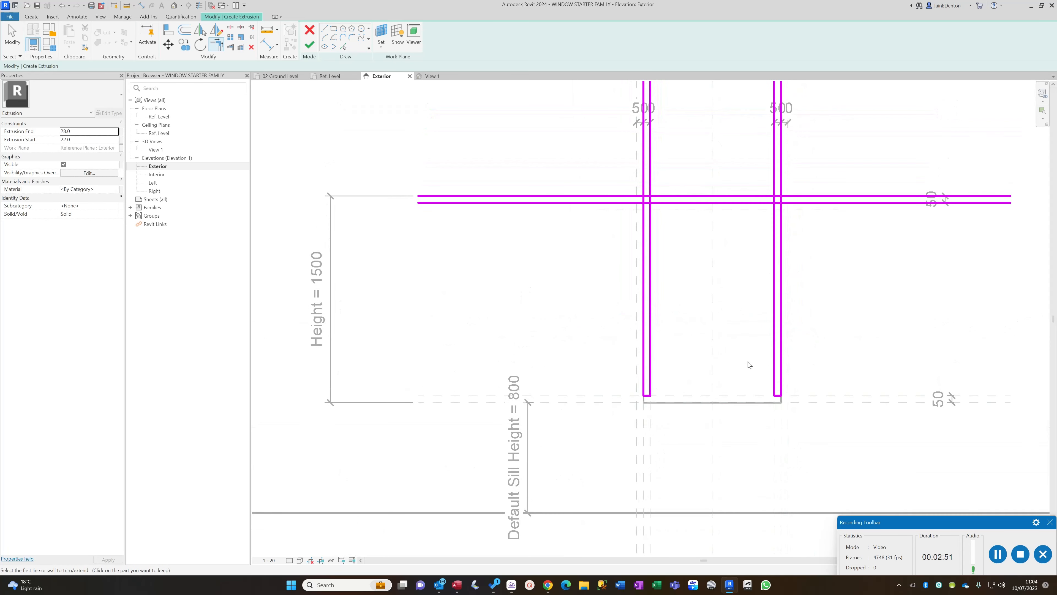
pyautogui.click(765, 204)
pyautogui.click(775, 225)
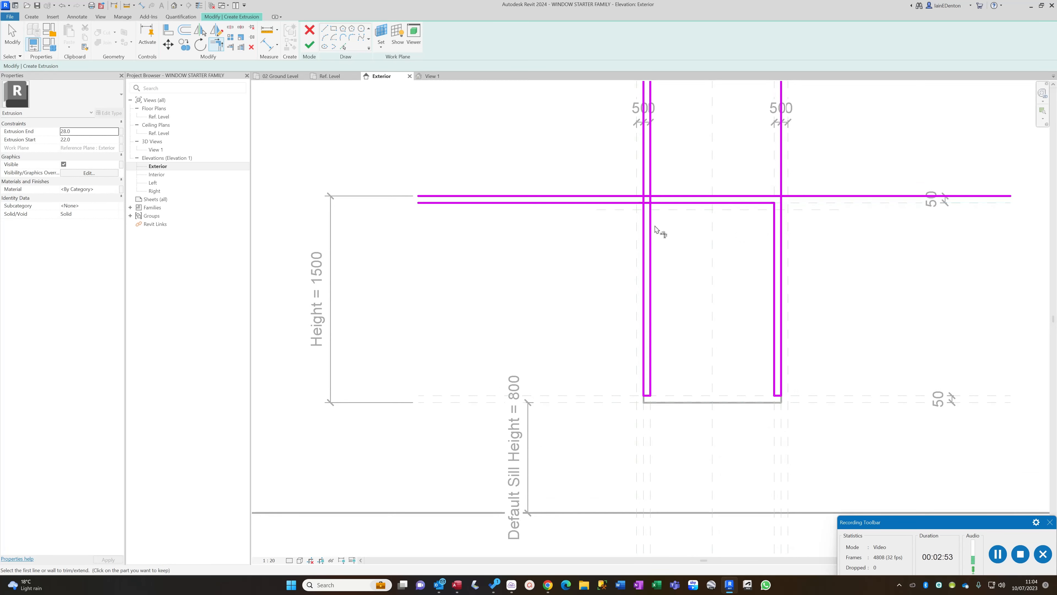
pyautogui.click(657, 229)
pyautogui.click(661, 204)
# - Trim the outer head line and the two outer jamb lines into corners, closing the frame profile
pyautogui.scroll(2, 818, 198)
pyautogui.click(761, 208)
pyautogui.click(756, 201)
pyautogui.click(552, 227)
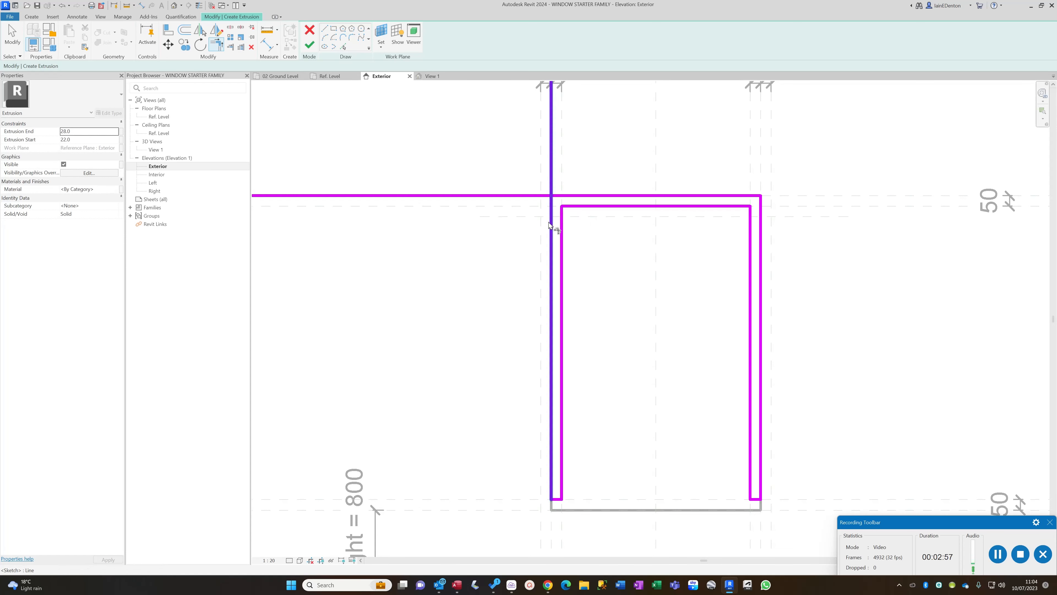
pyautogui.click(565, 200)
pyautogui.scroll(-6, 583, 200)
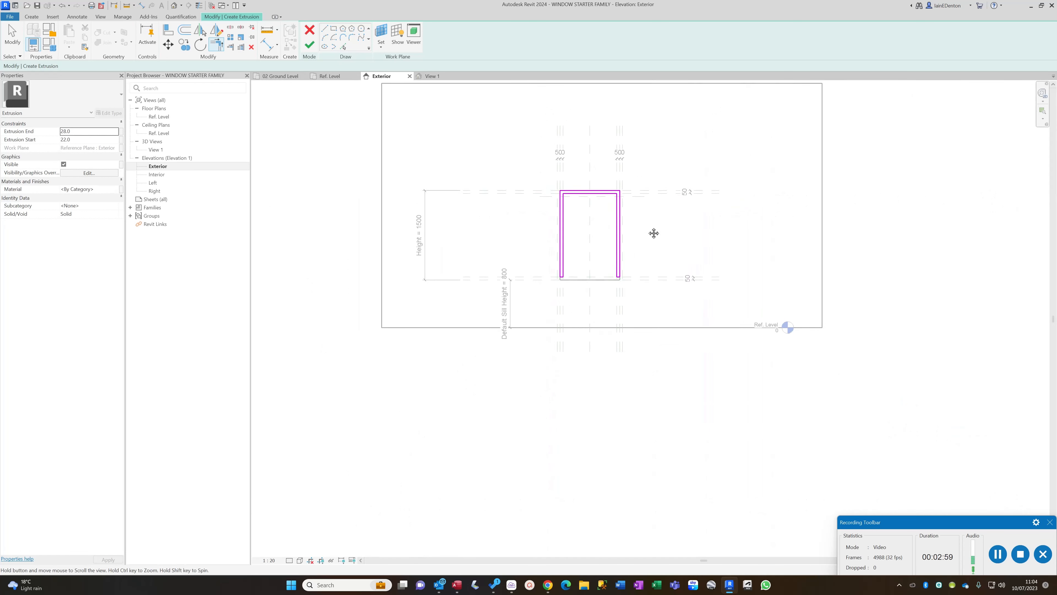
# - Open the family parameter association for the extrusion's material
pyautogui.click(121, 189)
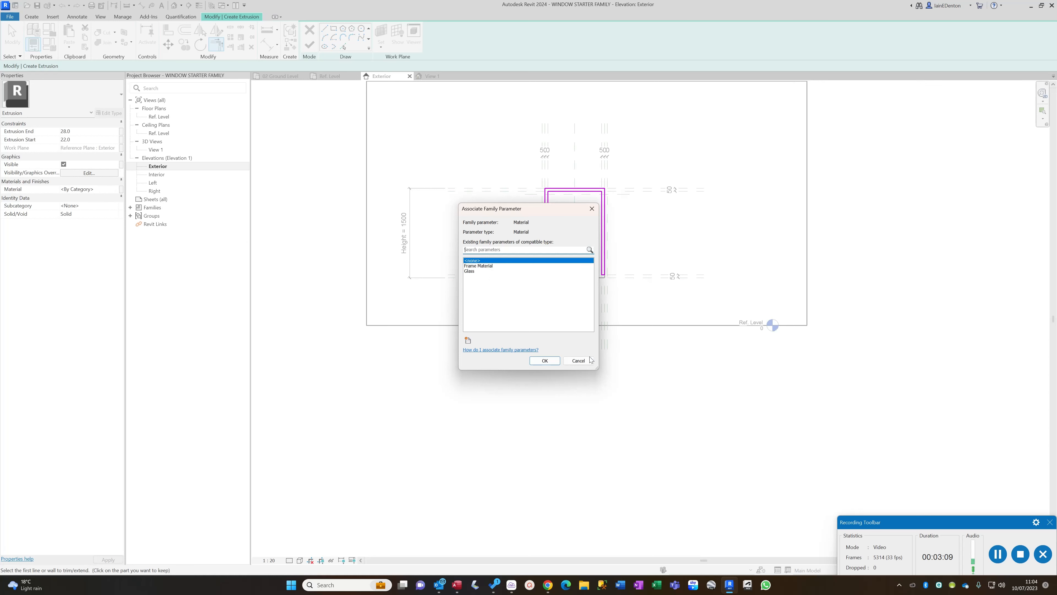
pyautogui.click(578, 360)
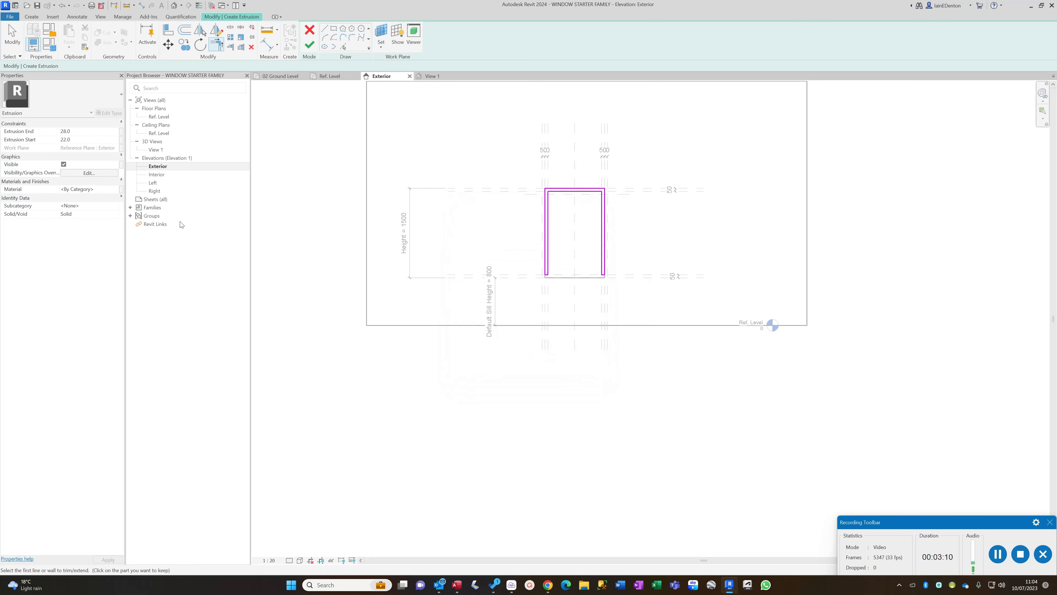
pyautogui.click(122, 189)
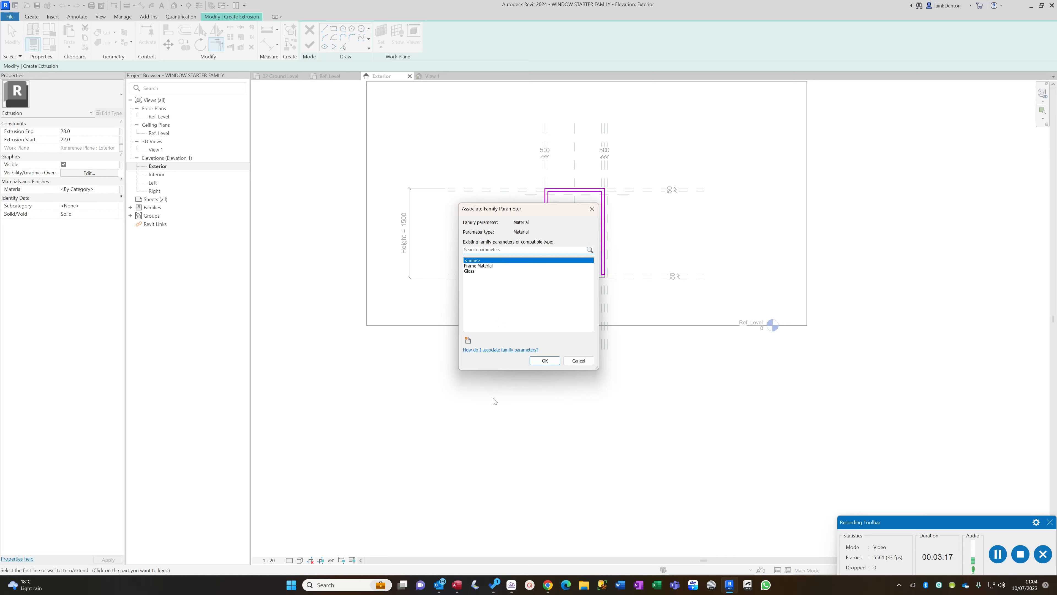
pyautogui.click(467, 340)
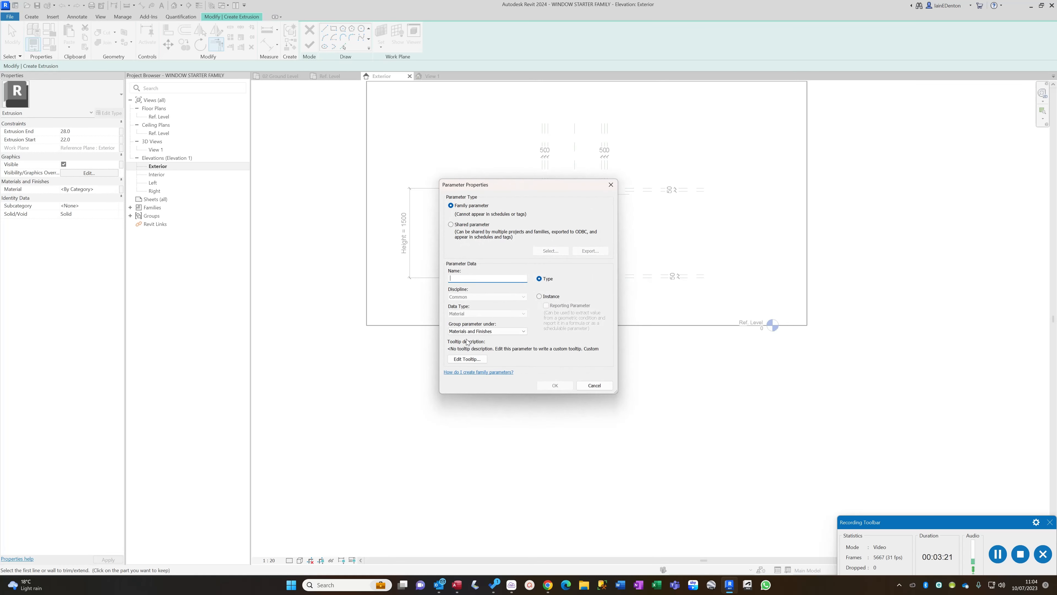
pyautogui.write('Material')
pyautogui.click(539, 297)
pyautogui.click(540, 278)
pyautogui.click(592, 385)
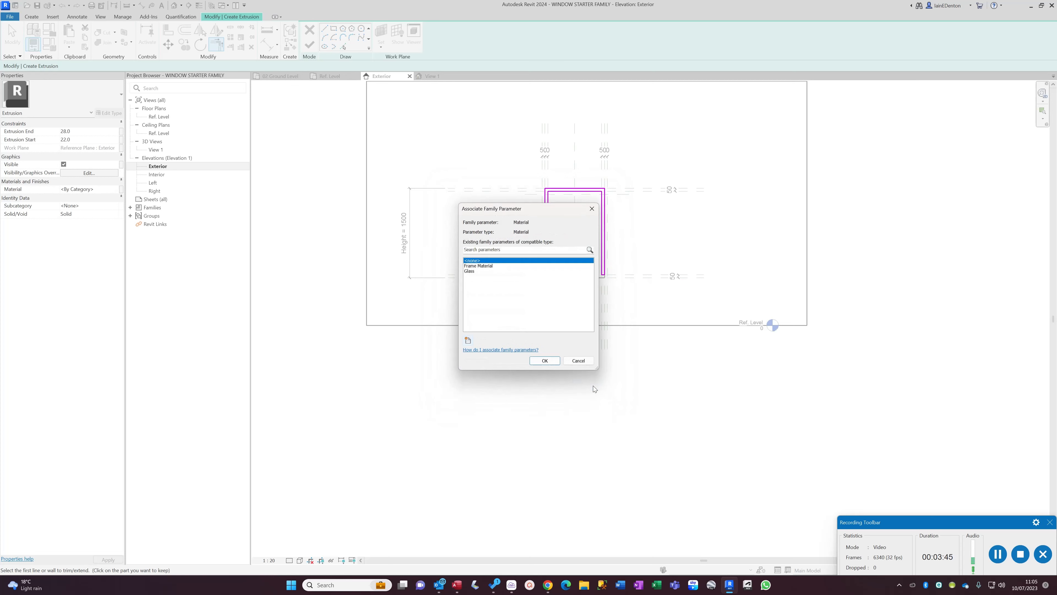
# - Associate the extrusion's material with the Frame Material parameter and finish the sketch
pyautogui.click(471, 271)
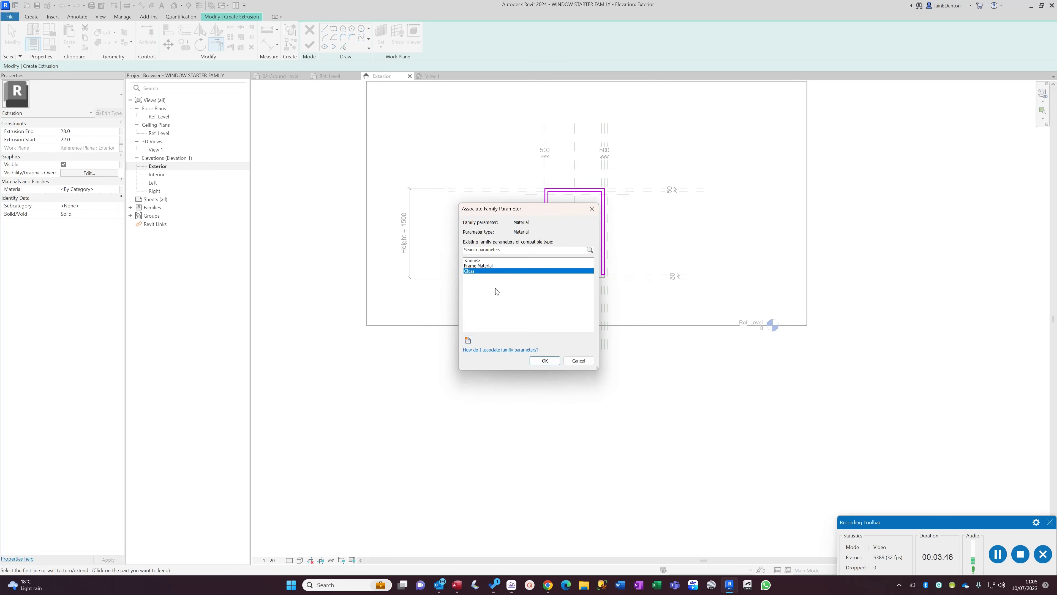
pyautogui.click(483, 267)
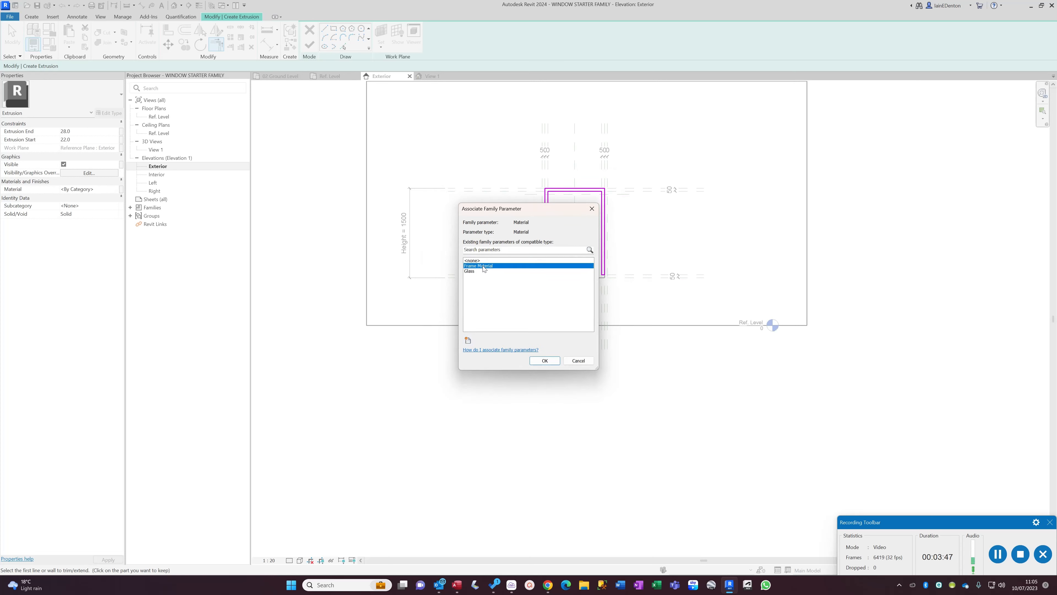
pyautogui.click(545, 361)
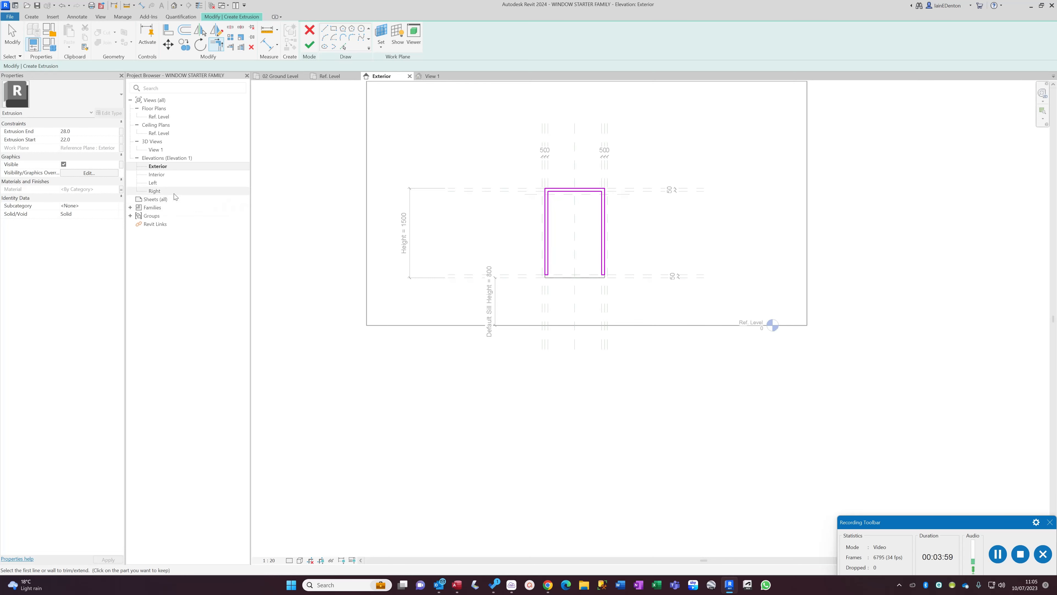
pyautogui.click(310, 46)
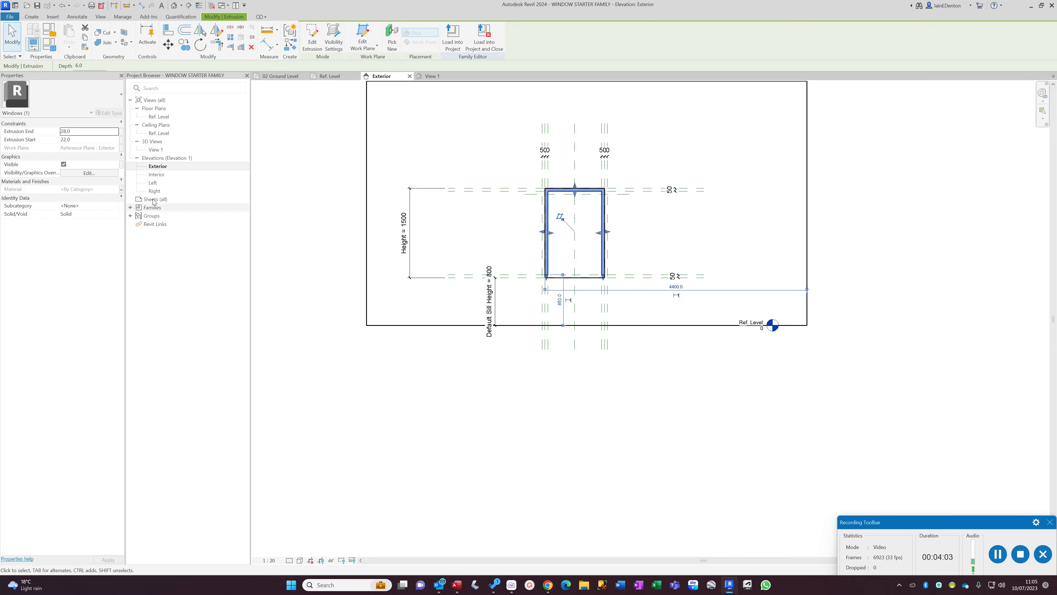
# - Open the Left elevation and examine the frame extrusion's depth and position relative to the reference planes in the wall
pyautogui.click(157, 186)
pyautogui.doubleClick(157, 186)
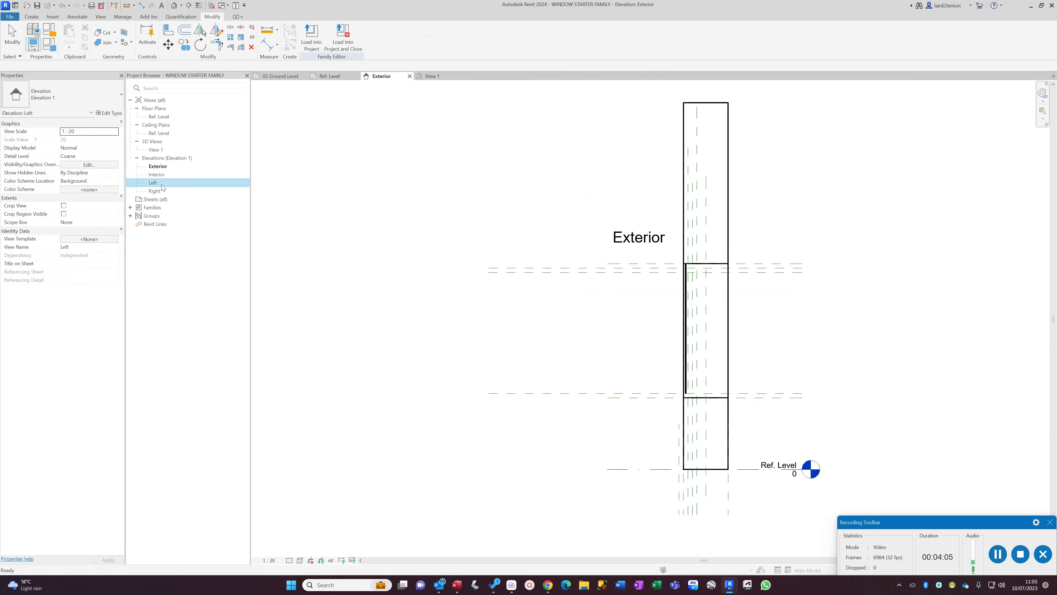
pyautogui.scroll(1, 627, 311)
pyautogui.moveTo(691, 336); pyautogui.dragTo(611, 303, button='middle')
pyautogui.scroll(4, 612, 302)
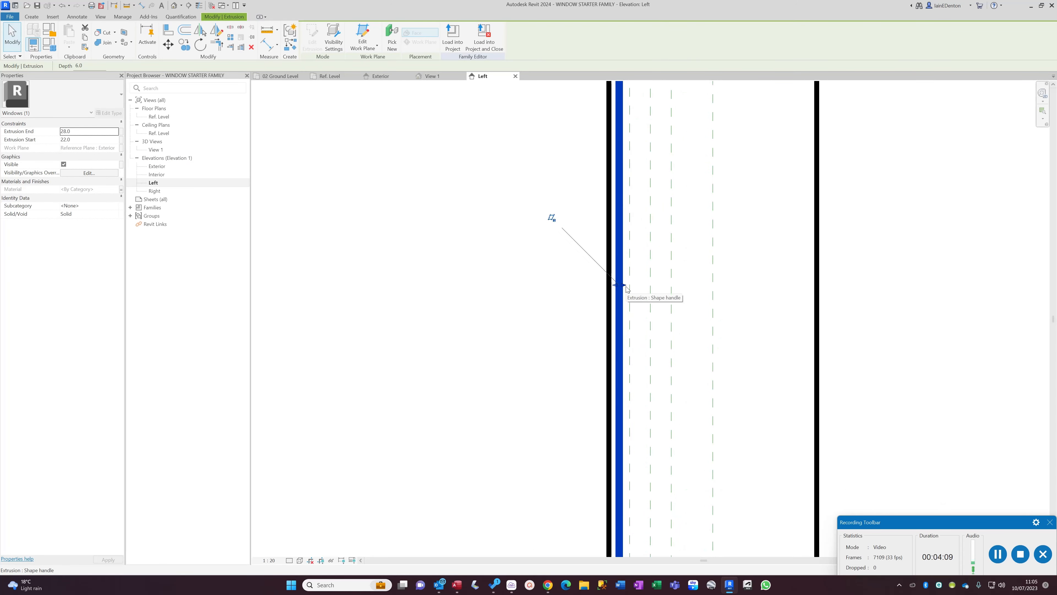
pyautogui.scroll(-5, 627, 289)
pyautogui.scroll(2, 631, 434)
pyautogui.moveTo(630, 434); pyautogui.dragTo(531, 436, button='middle')
pyautogui.scroll(-3, 594, 416)
pyautogui.scroll(3, 587, 188)
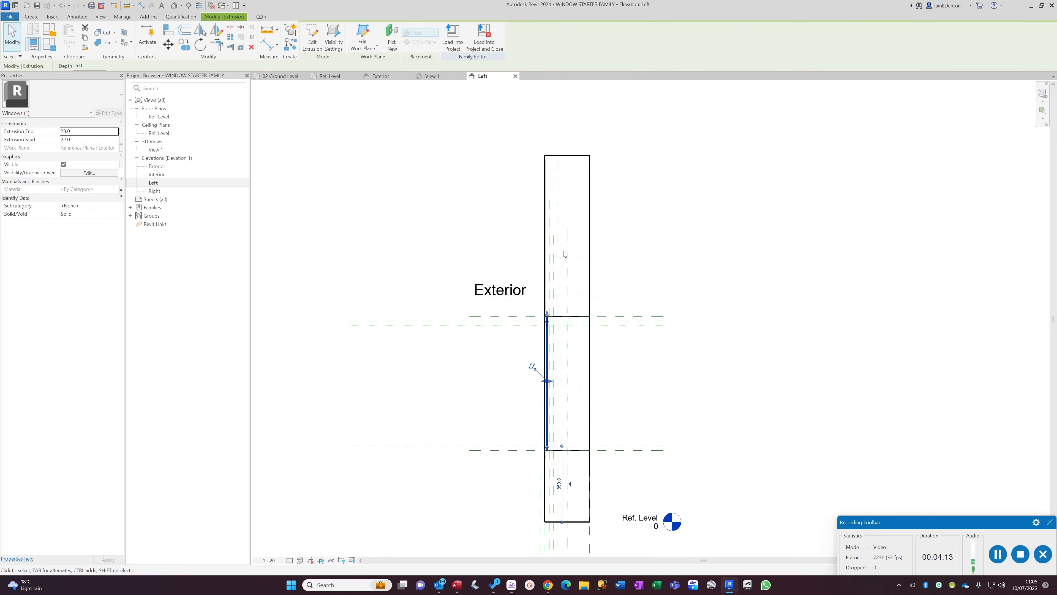
pyautogui.moveTo(564, 290); pyautogui.dragTo(563, 247, button='middle')
pyautogui.scroll(3, 562, 248)
pyautogui.scroll(-4, 564, 252)
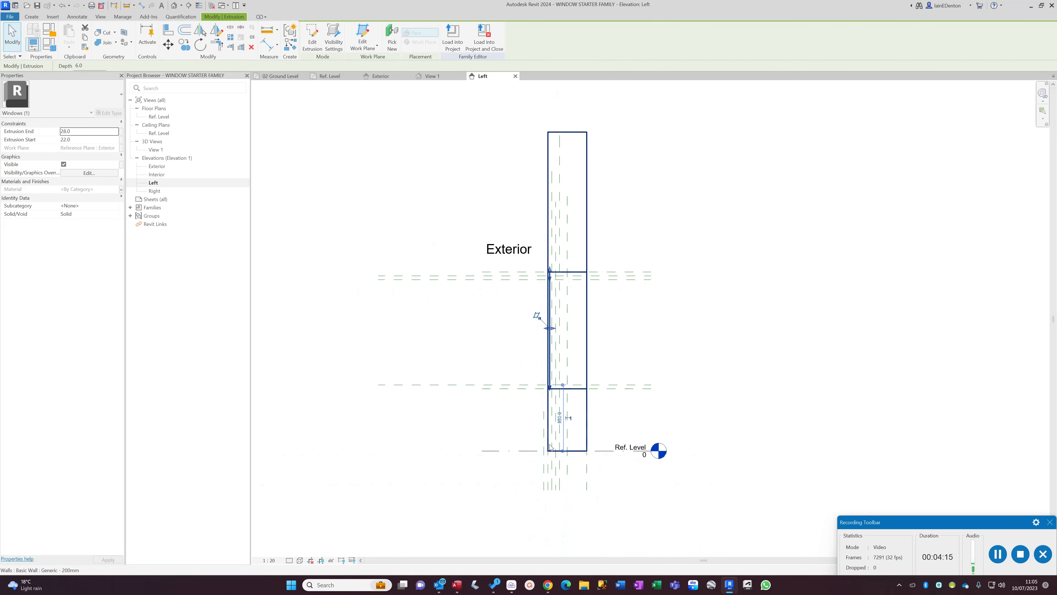
pyautogui.scroll(2, 550, 449)
# - Place an aligned dimension between the outermost exterior reference plane and the wall's exterior face, below the Ref. Level line
pyautogui.click(265, 46)
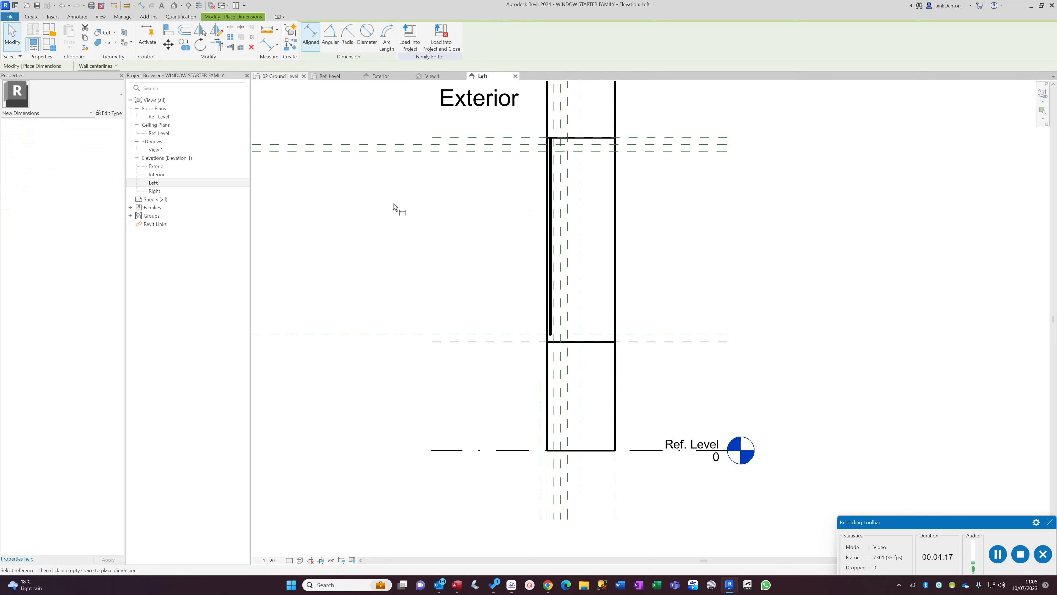
pyautogui.moveTo(555, 494); pyautogui.dragTo(515, 346, button='middle')
pyautogui.scroll(-1, 515, 347)
pyautogui.scroll(4, 515, 346)
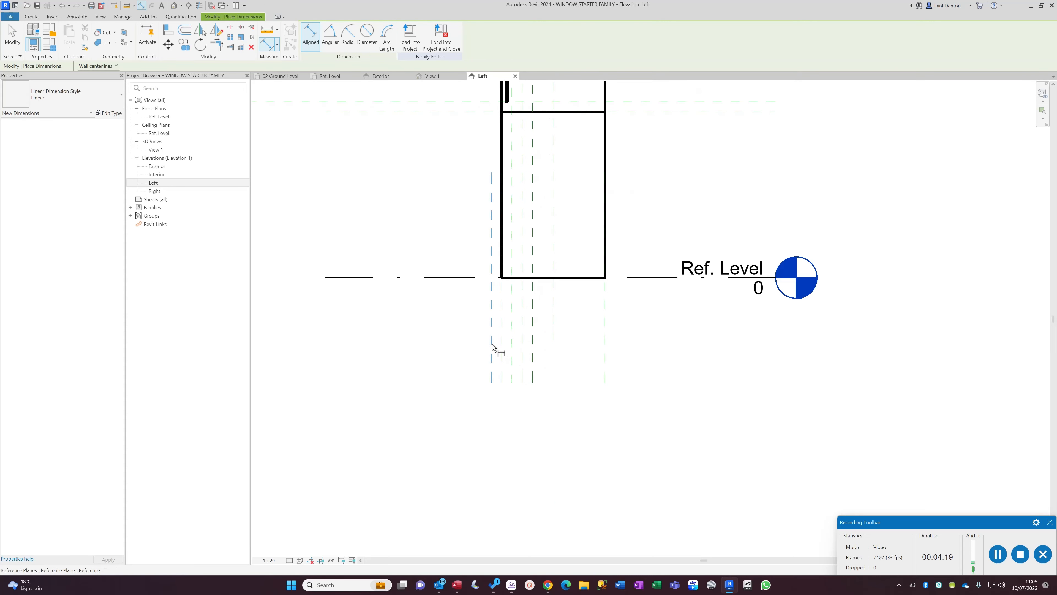
pyautogui.click(491, 345)
pyautogui.click(501, 345)
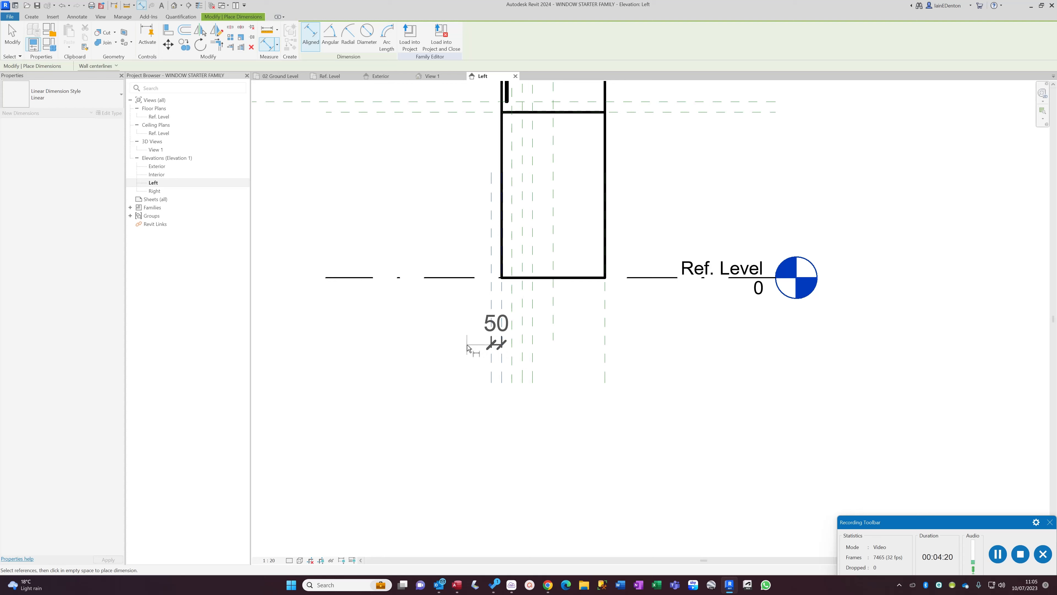
pyautogui.click(444, 347)
# - Dimension the gap between the wall's exterior face and the Front Of Frame reference plane
pyautogui.scroll(2, 509, 302)
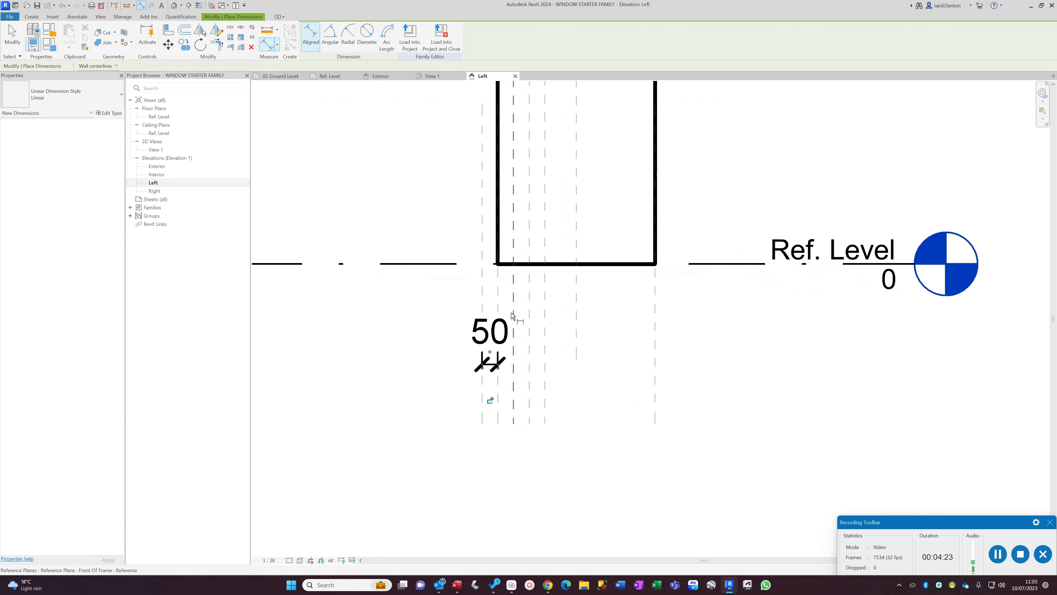
pyautogui.click(498, 307)
pyautogui.click(514, 302)
pyautogui.scroll(-2, 529, 321)
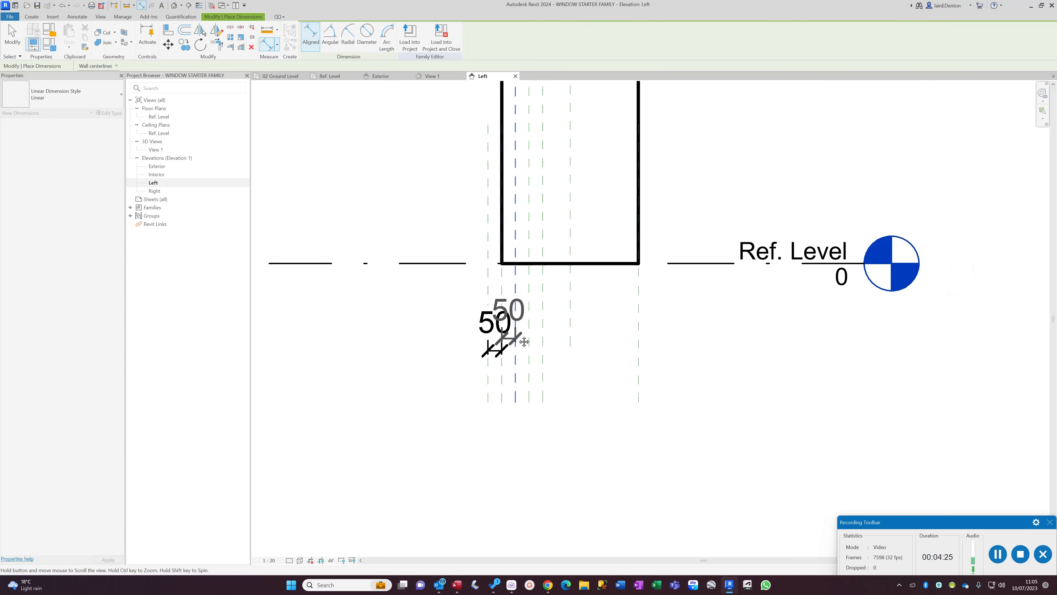
pyautogui.click(539, 338)
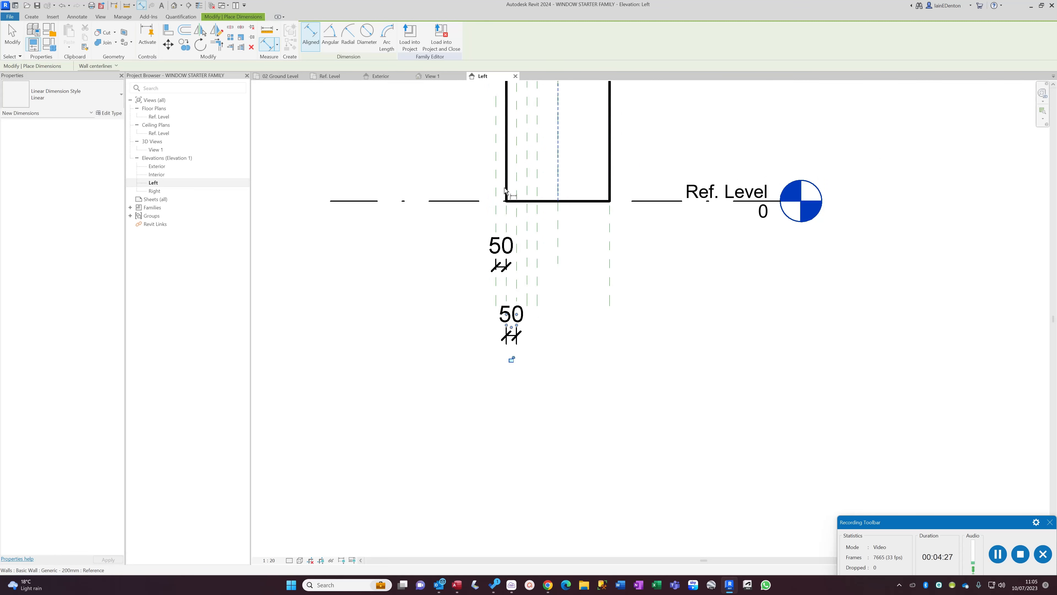
# - Dimension the gap between the Front Of Frame plane and the next reference plane toward the interior
pyautogui.scroll(2, 515, 231)
pyautogui.click(518, 250)
pyautogui.click(535, 259)
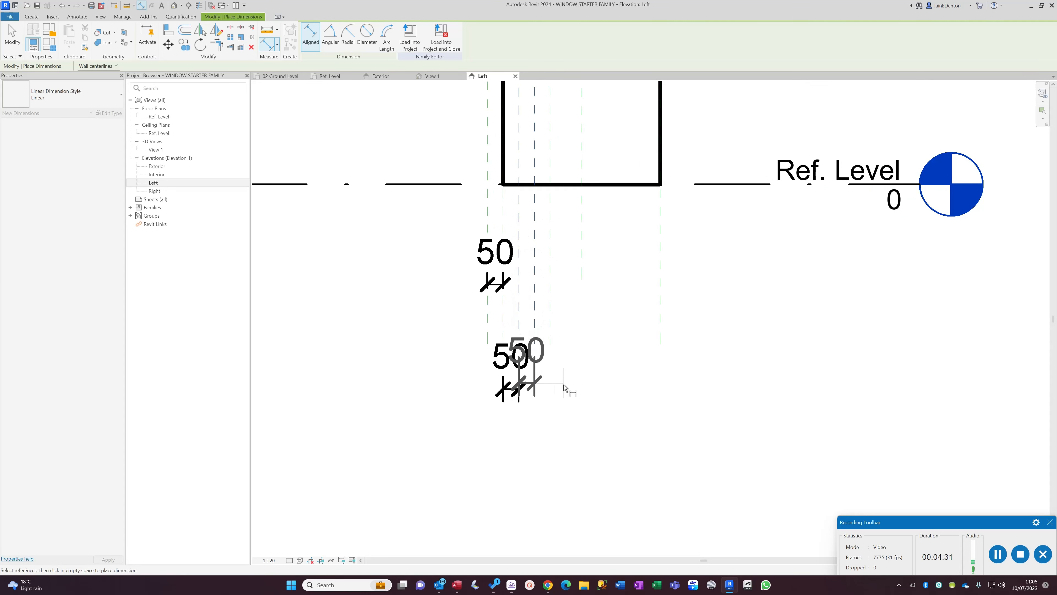
pyautogui.click(570, 392)
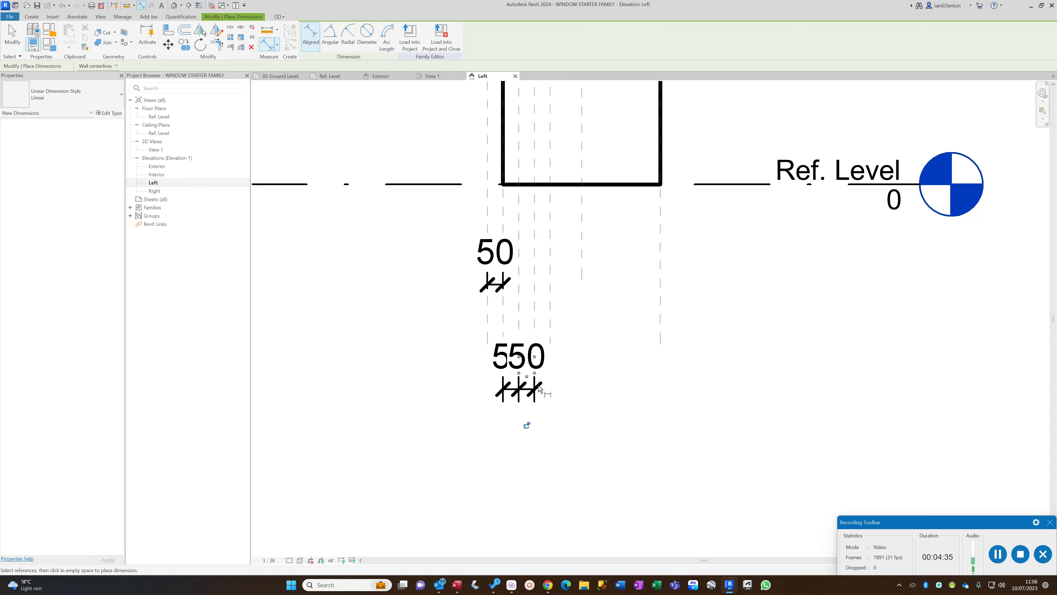
# - Dimension the full frame depth from the Front Of Frame plane to the rear frame reference plane, skipping the middle plane
pyautogui.click(536, 264)
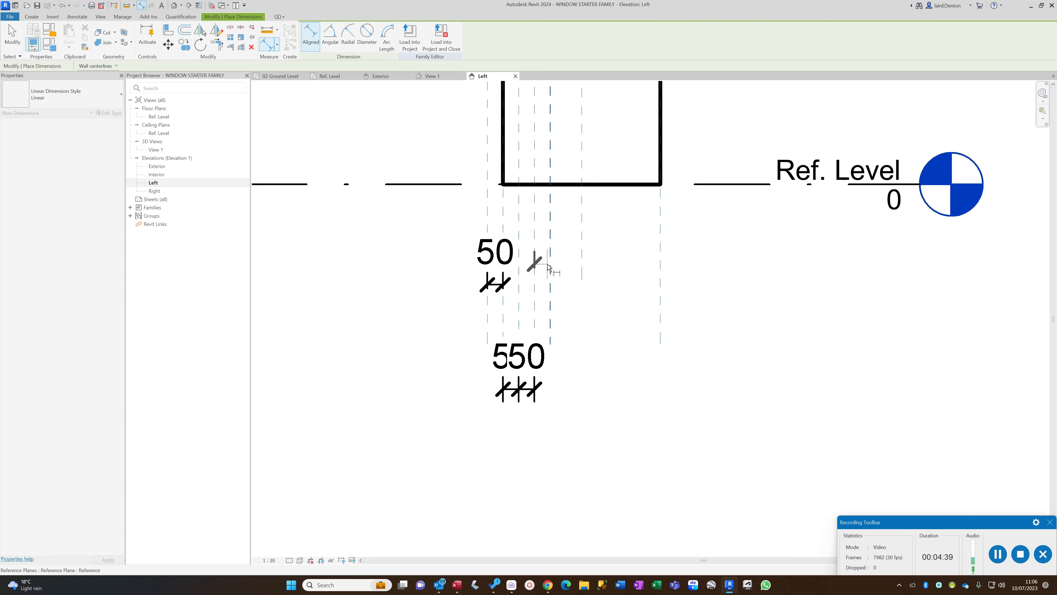
pyautogui.press('Escape')
pyautogui.click(519, 267)
pyautogui.click(550, 272)
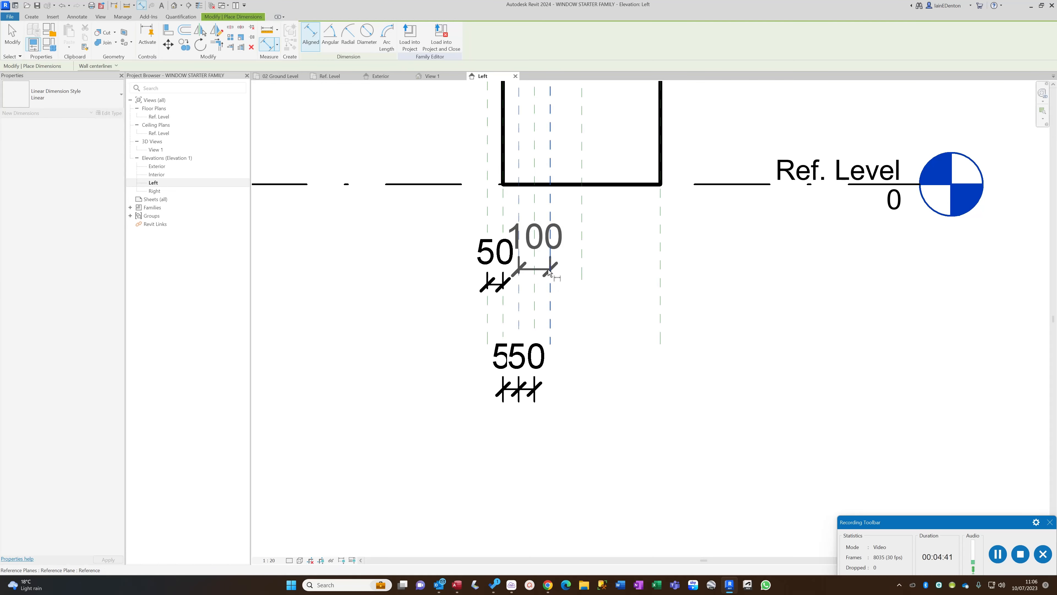
pyautogui.click(562, 433)
# - Leave the dimension command and delete the temporary dimensions between the frame reference planes
pyautogui.press('Escape')
pyautogui.press('Escape')
pyautogui.moveTo(559, 440); pyautogui.dragTo(468, 372)
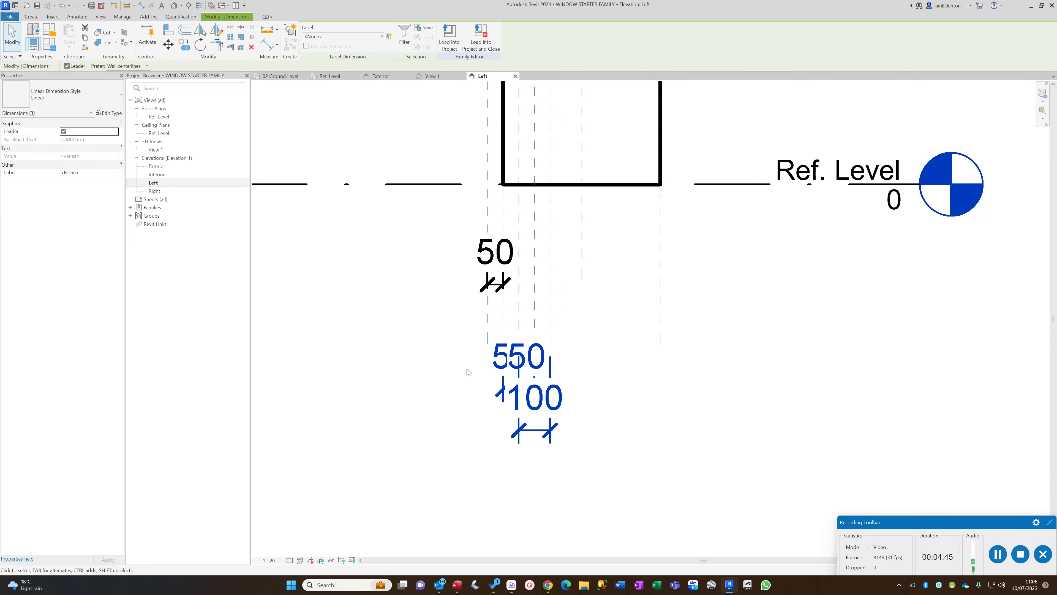
pyautogui.press('Delete')
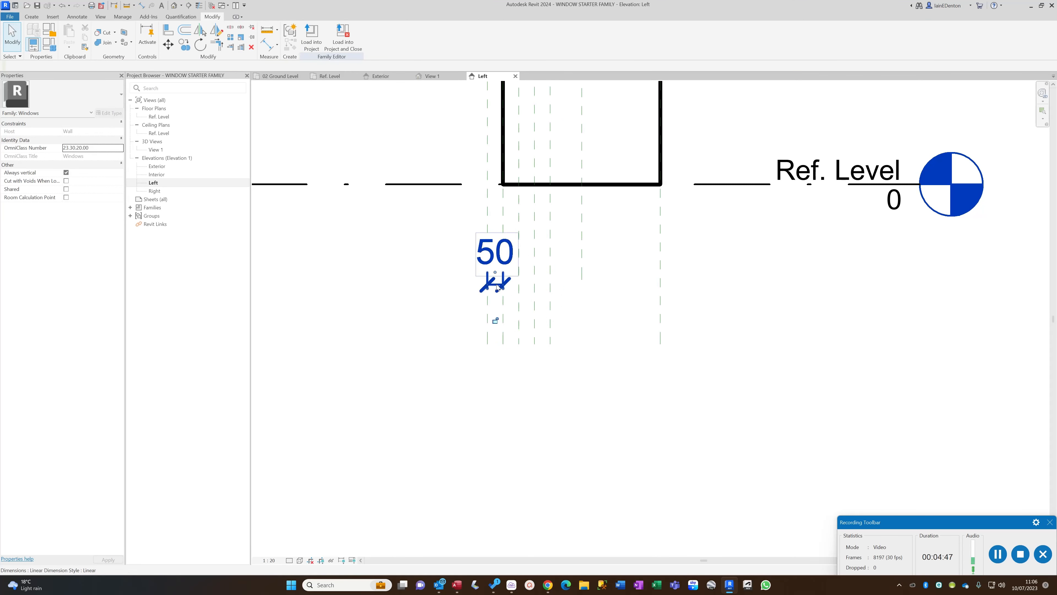
# - Stretch the frame extrusion's interior face to the rear frame reference plane, giving an Extrusion End of 150
pyautogui.scroll(-7, 463, 309)
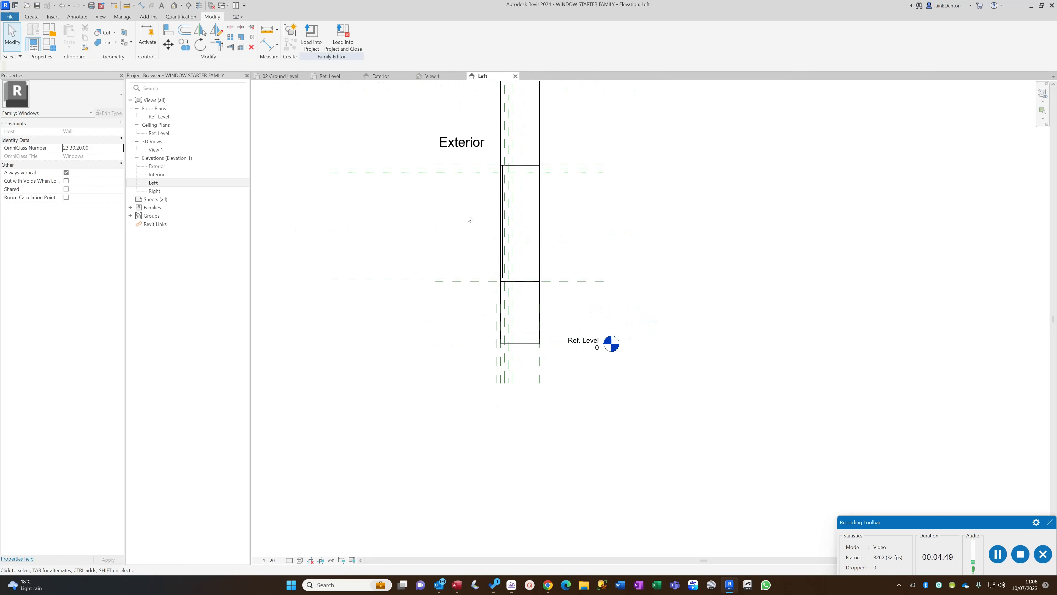
pyautogui.scroll(3, 470, 218)
pyautogui.click(537, 232)
pyautogui.scroll(2, 536, 232)
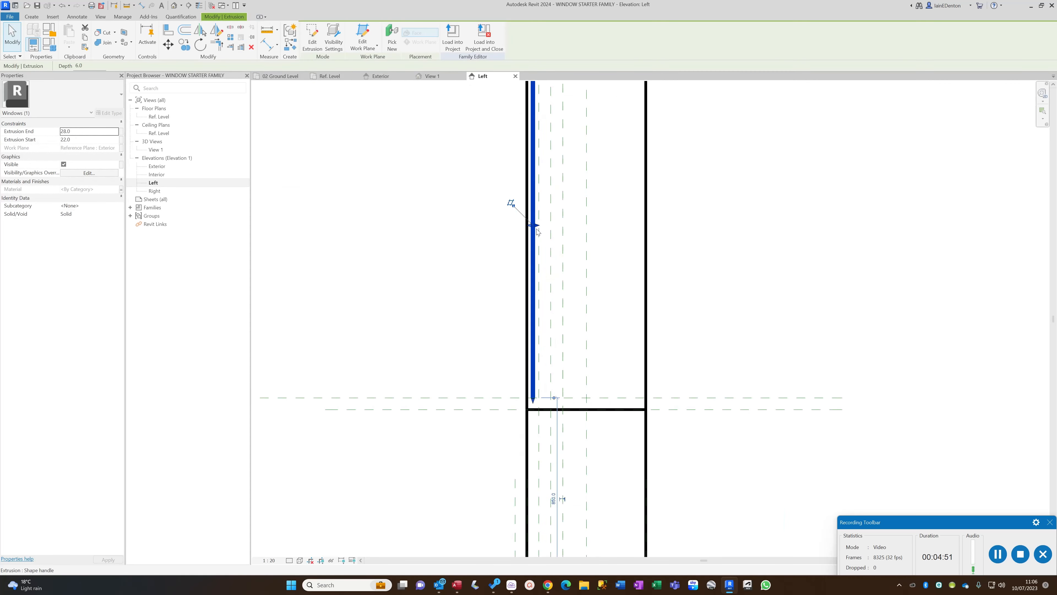
pyautogui.moveTo(537, 226); pyautogui.dragTo(564, 228)
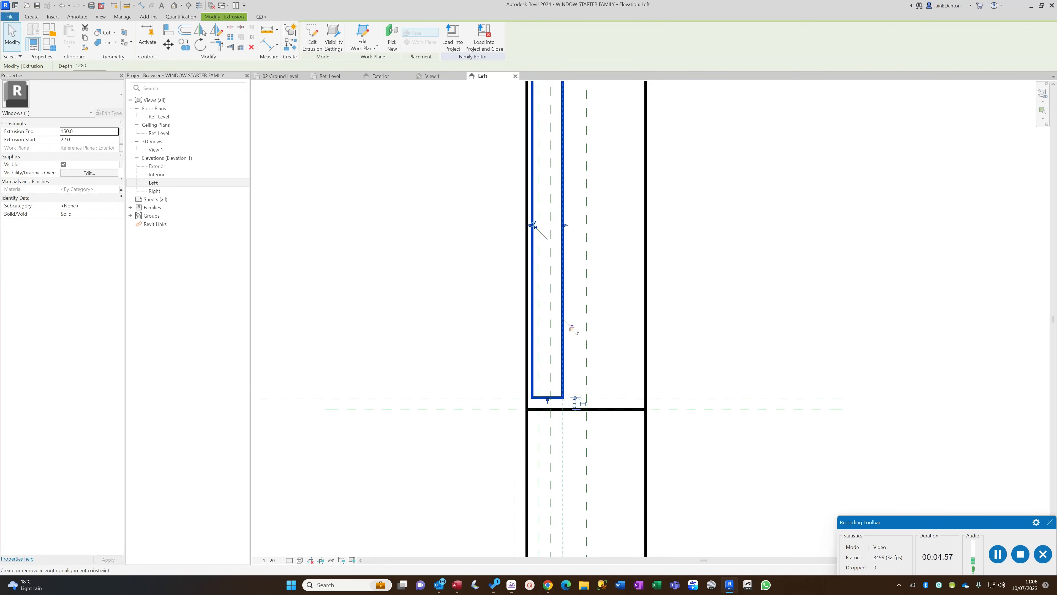
# - Stretch the frame extrusion's exterior face to the Front Of Frame reference plane, giving an Extrusion Start of 50, and deselect it
pyautogui.scroll(2, 528, 228)
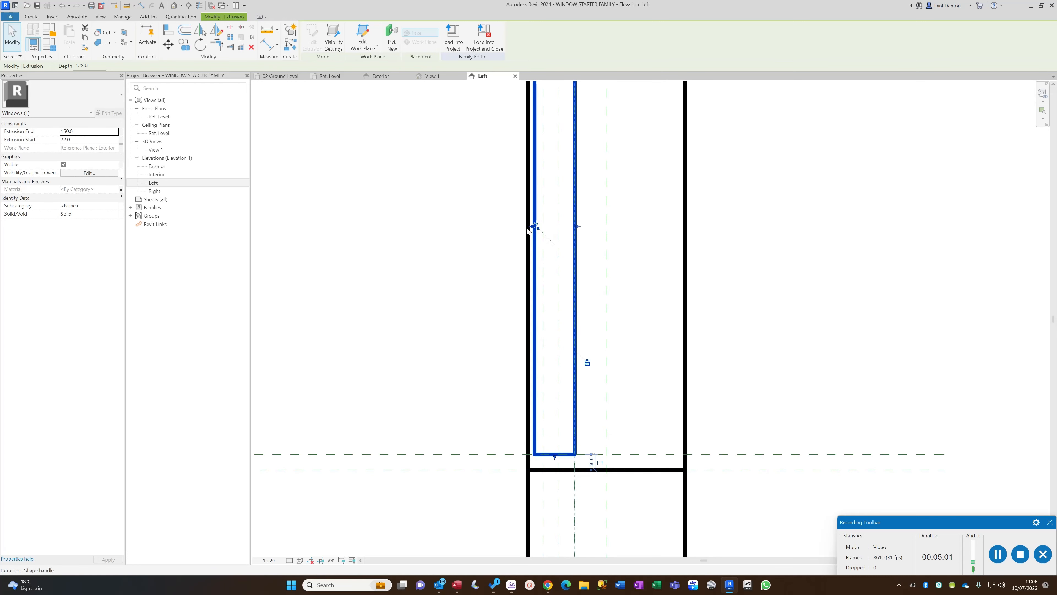
pyautogui.scroll(5, 528, 229)
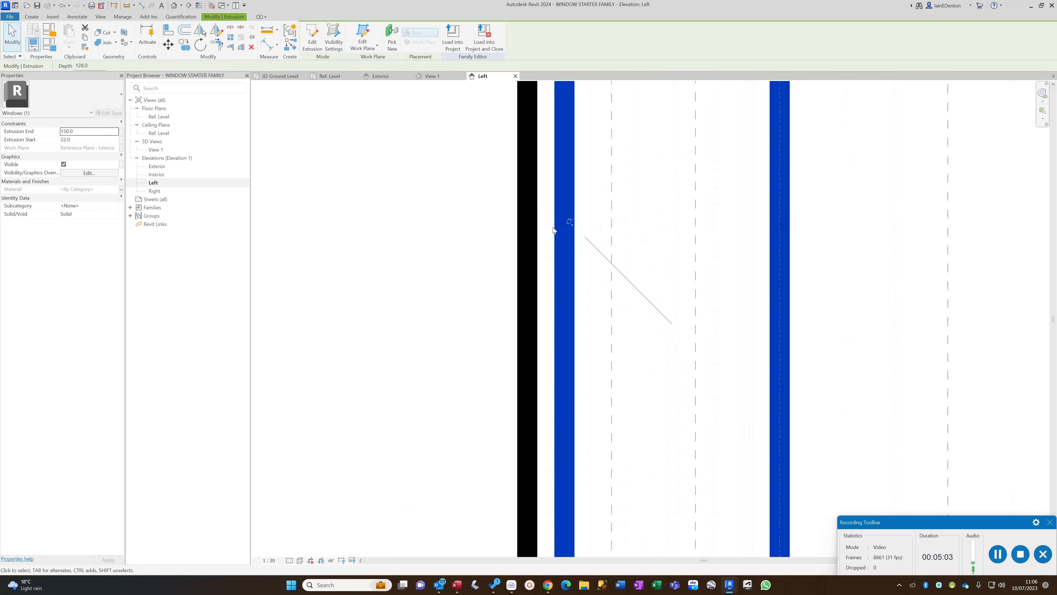
pyautogui.scroll(-5, 560, 224)
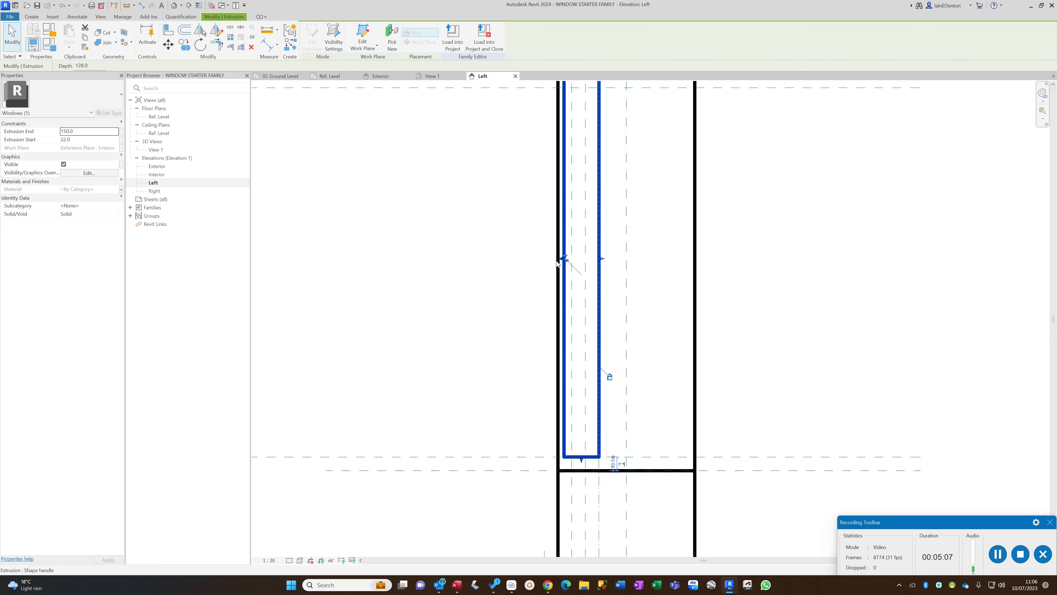
pyautogui.moveTo(562, 260); pyautogui.dragTo(571, 262)
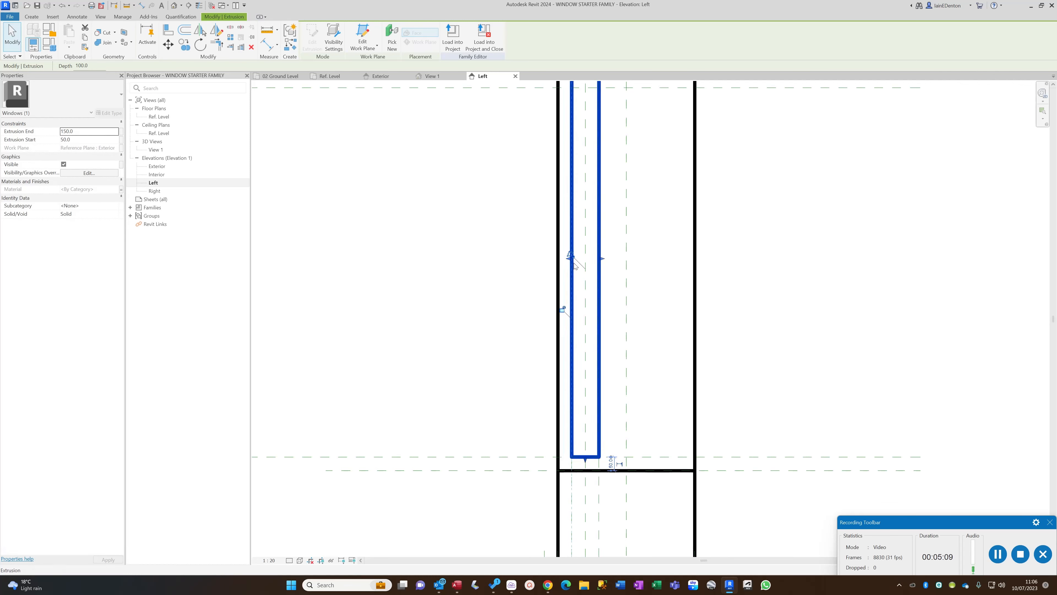
pyautogui.scroll(-3, 585, 309)
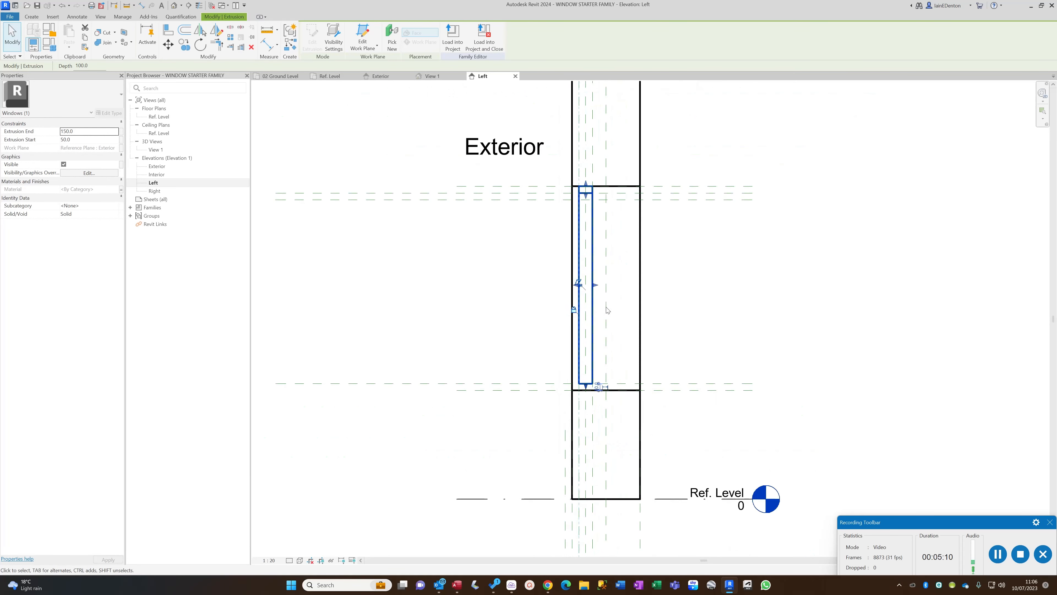
pyautogui.click(615, 284)
pyautogui.scroll(-2, 589, 245)
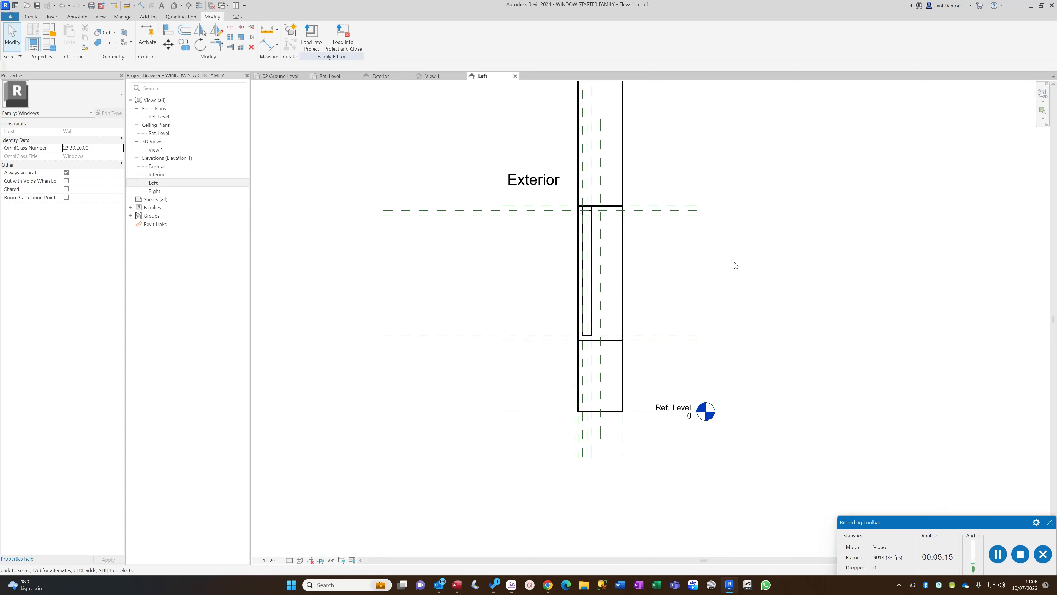
# - Set the structure layer thickness of the host wall's Generic - 200mm type to 1000 and apply the type change
pyautogui.scroll(-2, 736, 266)
pyautogui.click(646, 201)
pyautogui.scroll(3, 632, 190)
pyautogui.scroll(-1, 631, 190)
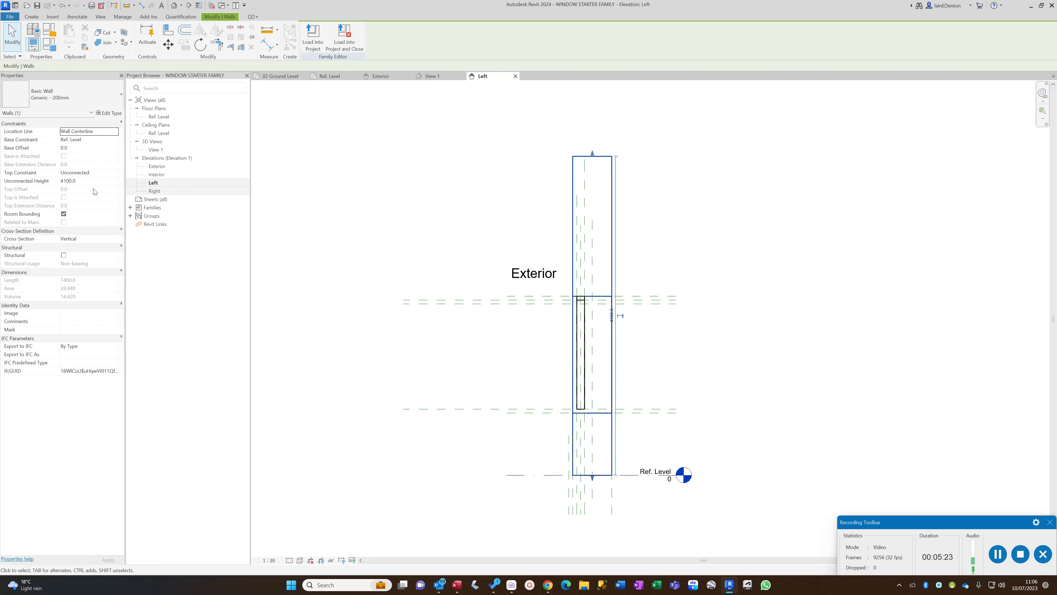
pyautogui.click(110, 113)
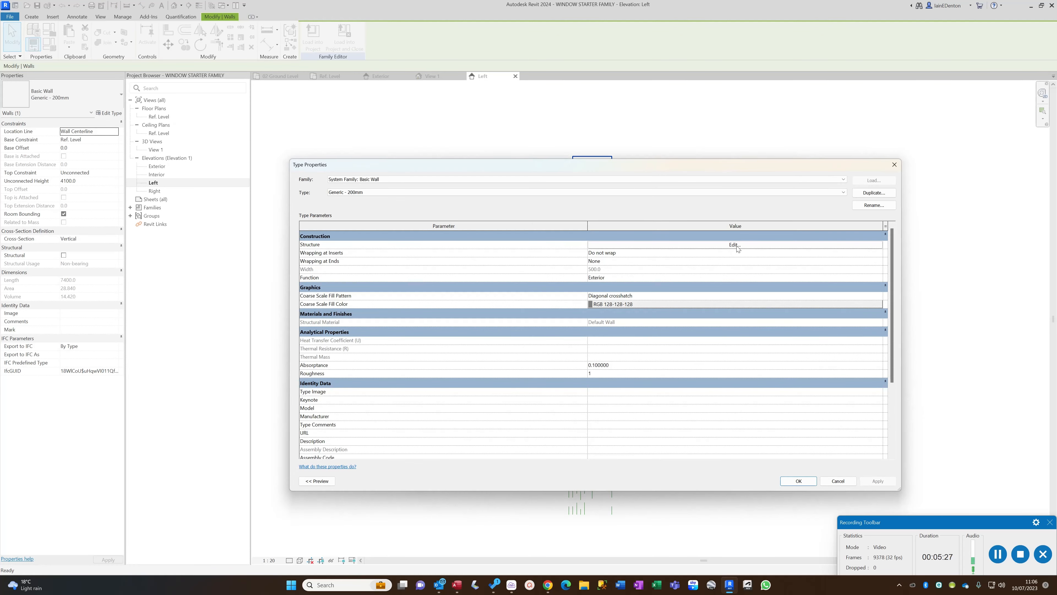
pyautogui.click(735, 245)
pyautogui.click(620, 242)
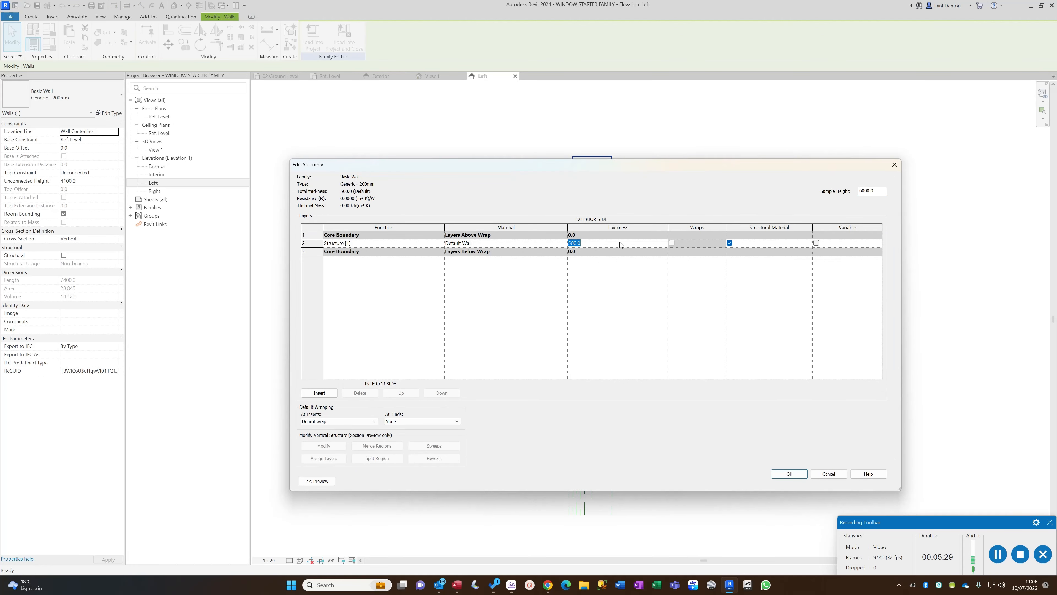
pyautogui.write('1')
pyautogui.press('Tab')
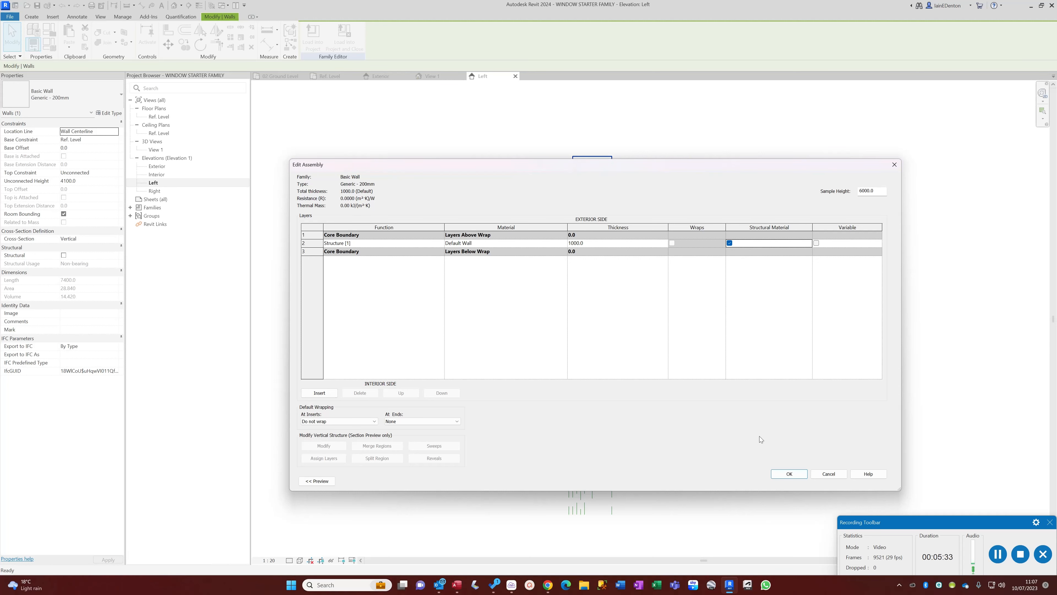
pyautogui.click(791, 474)
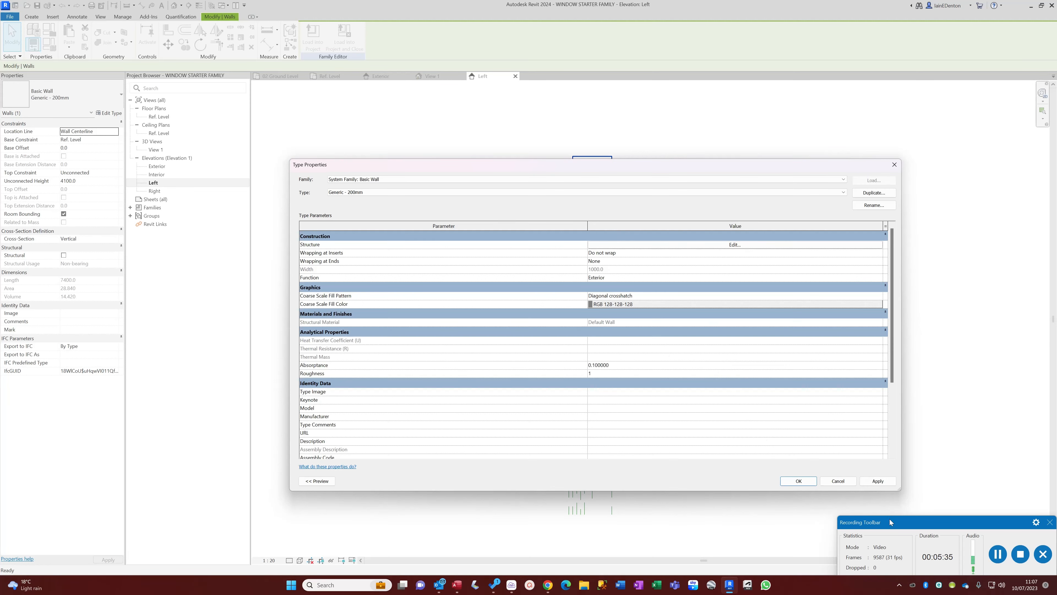
pyautogui.click(877, 481)
pyautogui.click(798, 481)
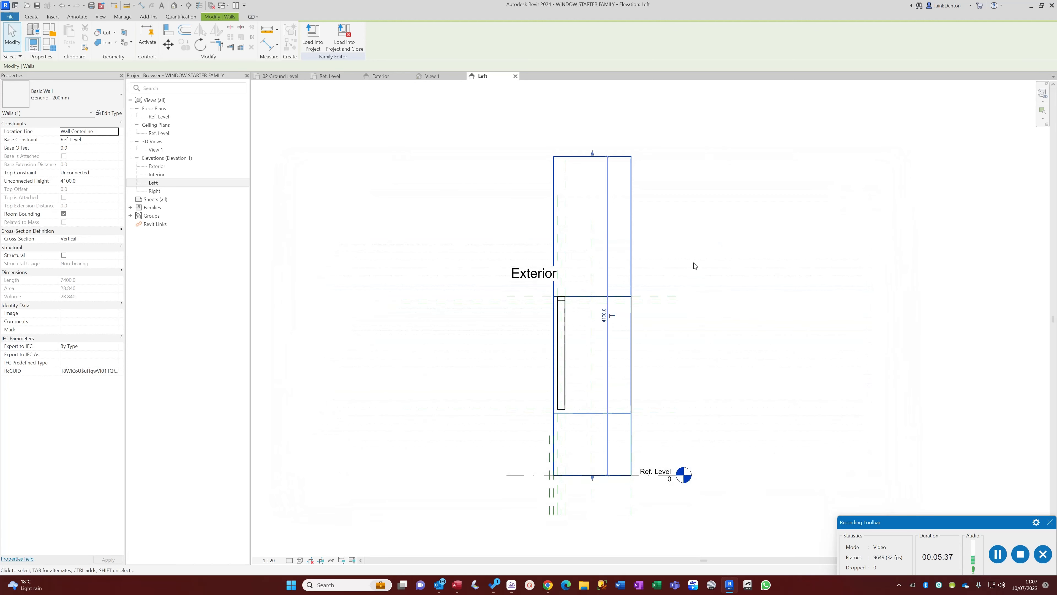
# - Deselect the wall and examine where the frame extrusion and its reference planes sit within the thickened wall
pyautogui.scroll(2, 623, 250)
pyautogui.click(576, 248)
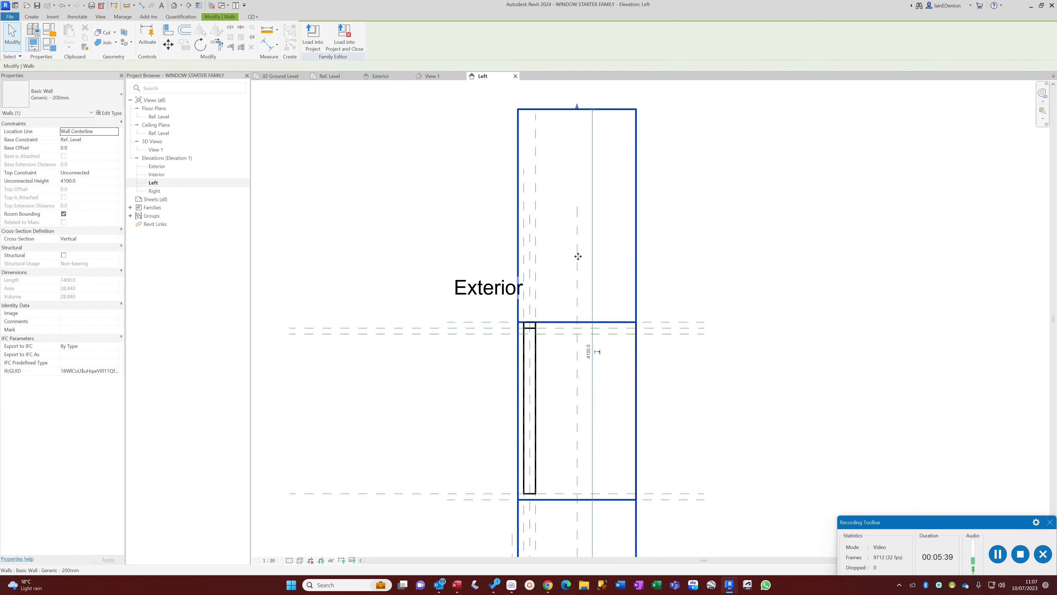
pyautogui.press('Escape')
pyautogui.scroll(-1, 587, 378)
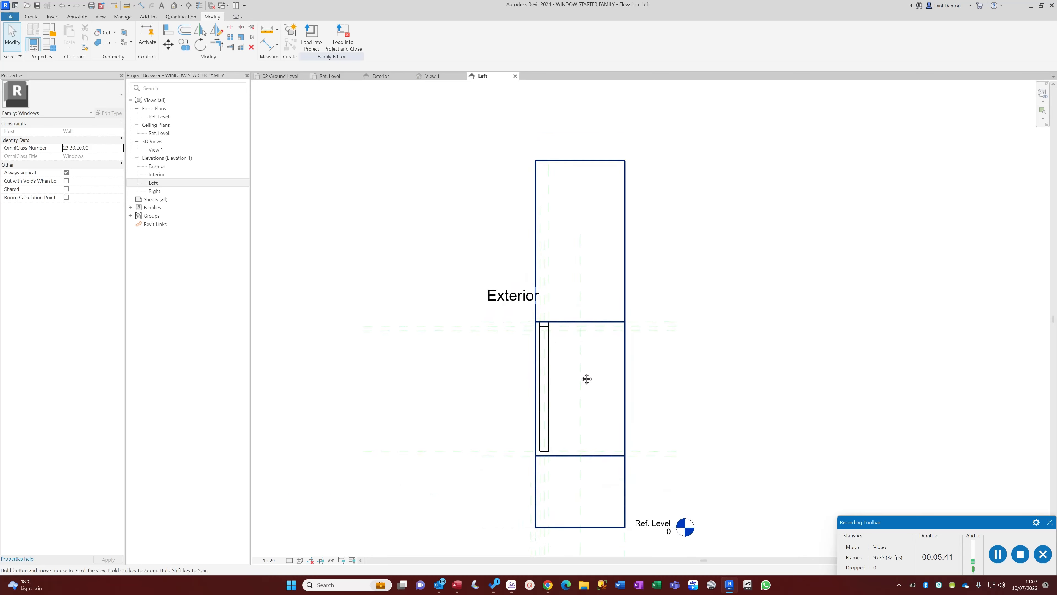
pyautogui.scroll(1, 514, 293)
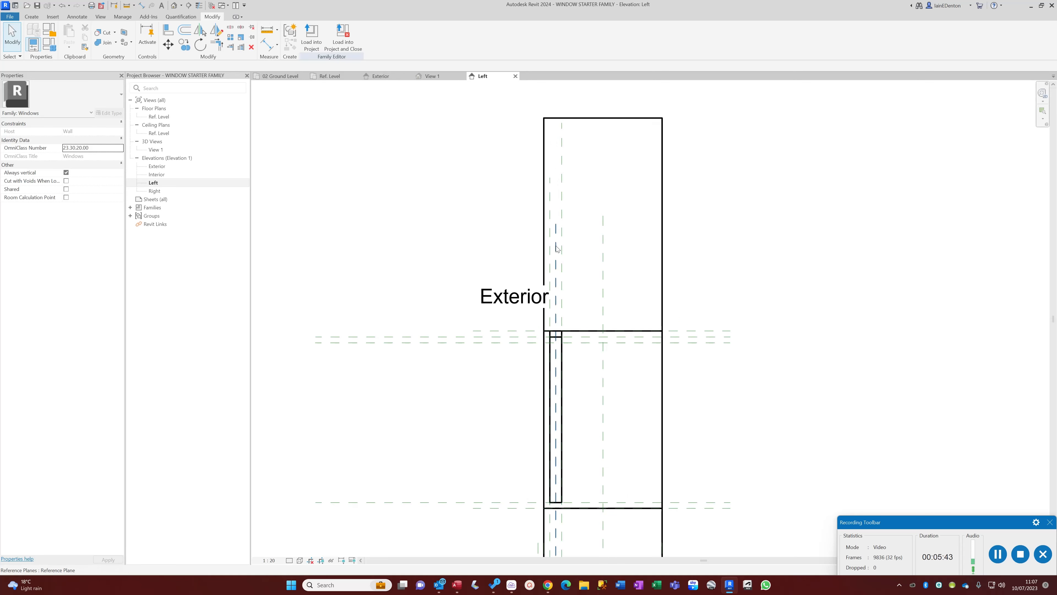
pyautogui.scroll(-3, 599, 291)
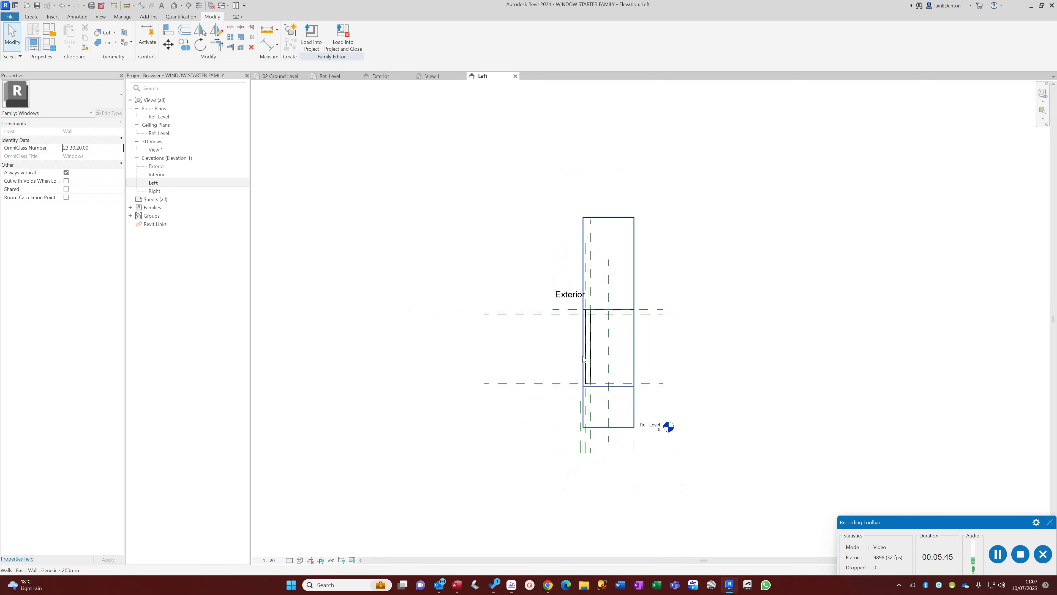
pyautogui.scroll(2, 605, 292)
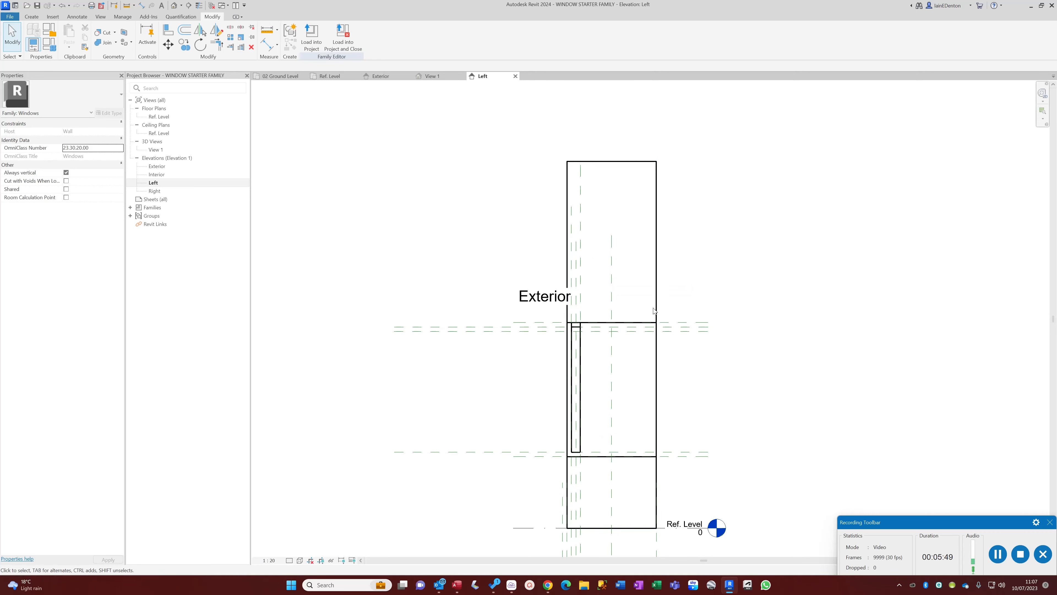
pyautogui.scroll(-2, 659, 363)
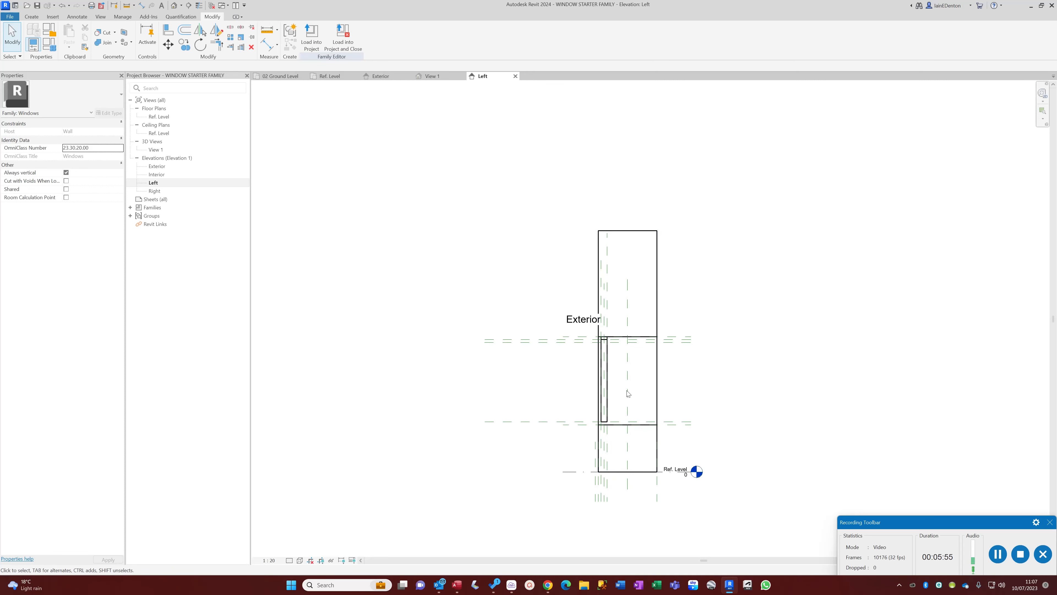
pyautogui.scroll(1, 604, 385)
pyautogui.scroll(-2, 405, 302)
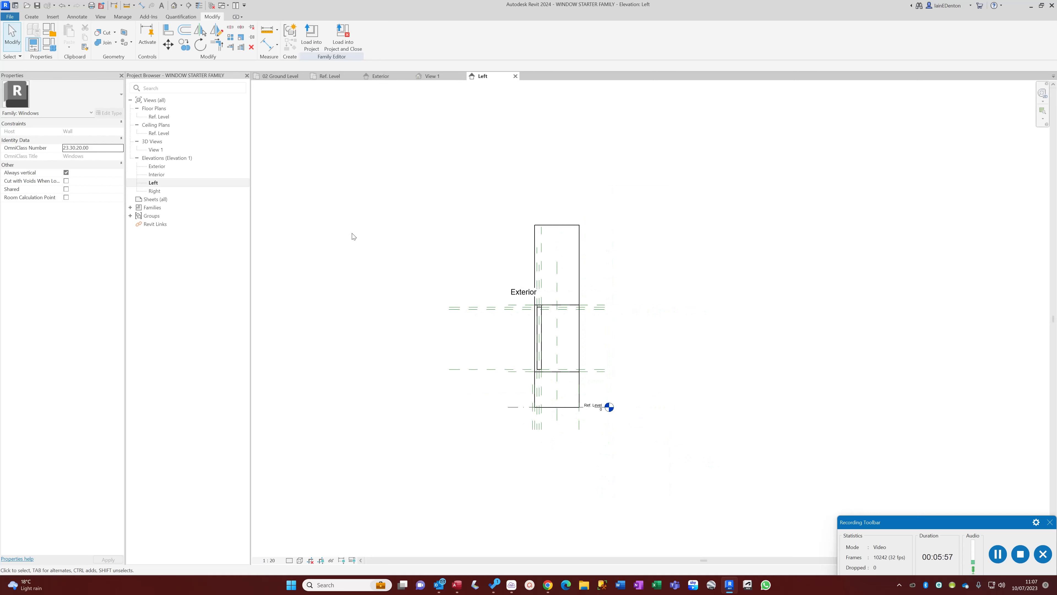
# - Open the Ref. Level floor plan
pyautogui.doubleClick(160, 117)
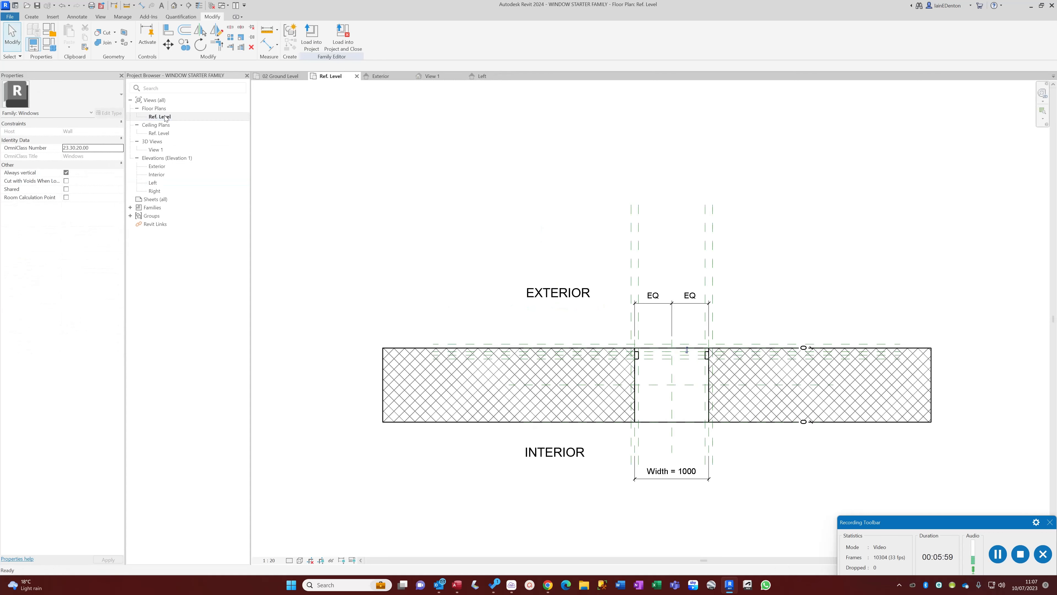
# - Start a new extrusion in the Ref. Level plan and pick its side sketch lines from the Left and Right reference planes
pyautogui.scroll(-1, 680, 338)
pyautogui.scroll(1, 463, 267)
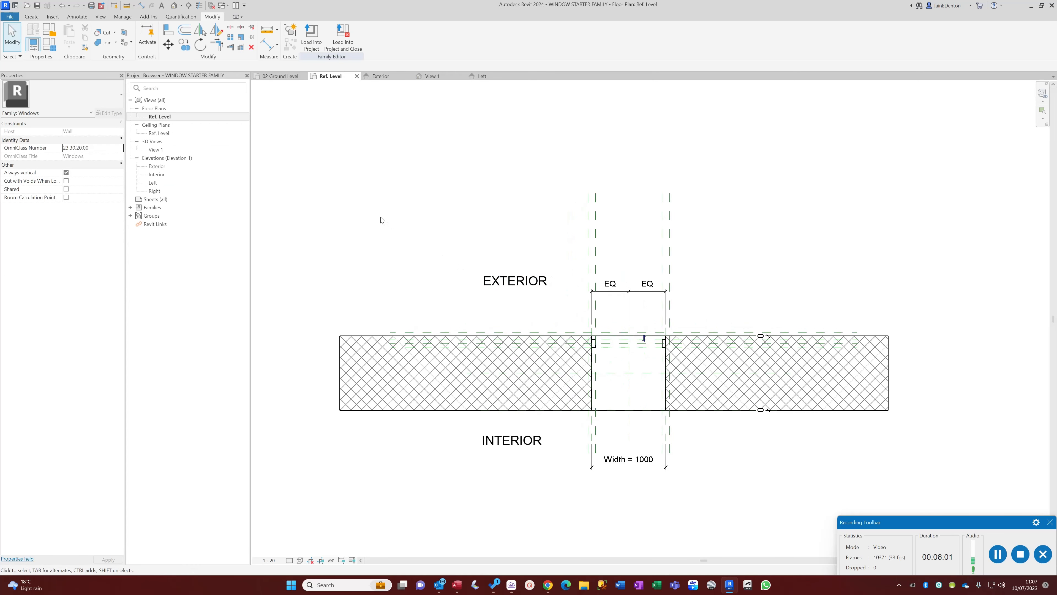
pyautogui.click(31, 17)
pyautogui.click(71, 35)
pyautogui.click(343, 47)
pyautogui.scroll(3, 583, 389)
pyautogui.moveTo(608, 434); pyautogui.dragTo(552, 312, button='middle')
pyautogui.scroll(-1, 552, 312)
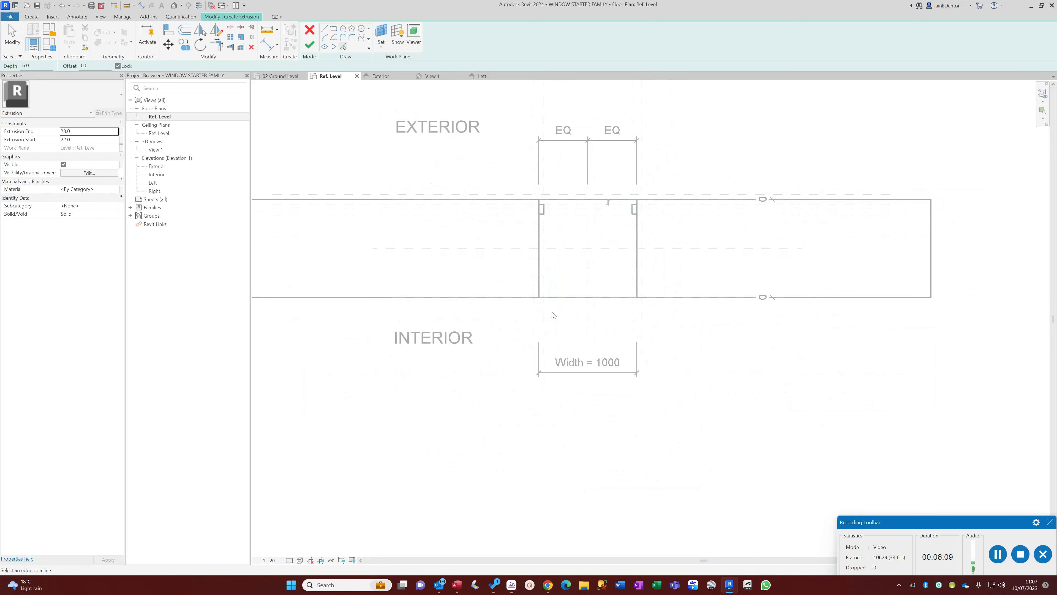
pyautogui.click(539, 323)
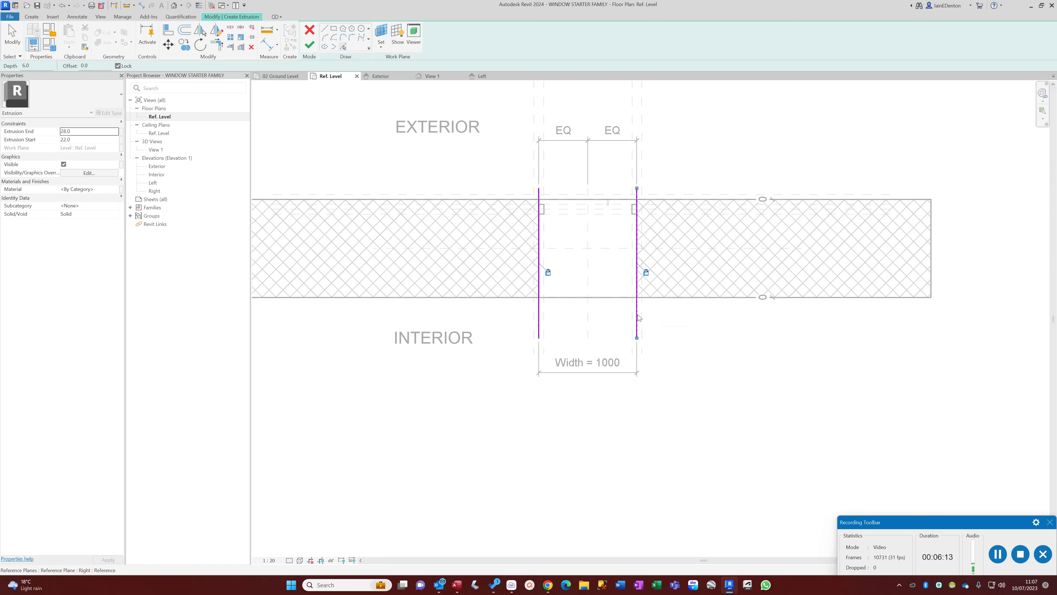
# - Add extrusion sketch lines along the Interior and Exterior reference planes at the two wall faces
pyautogui.scroll(-2, 639, 317)
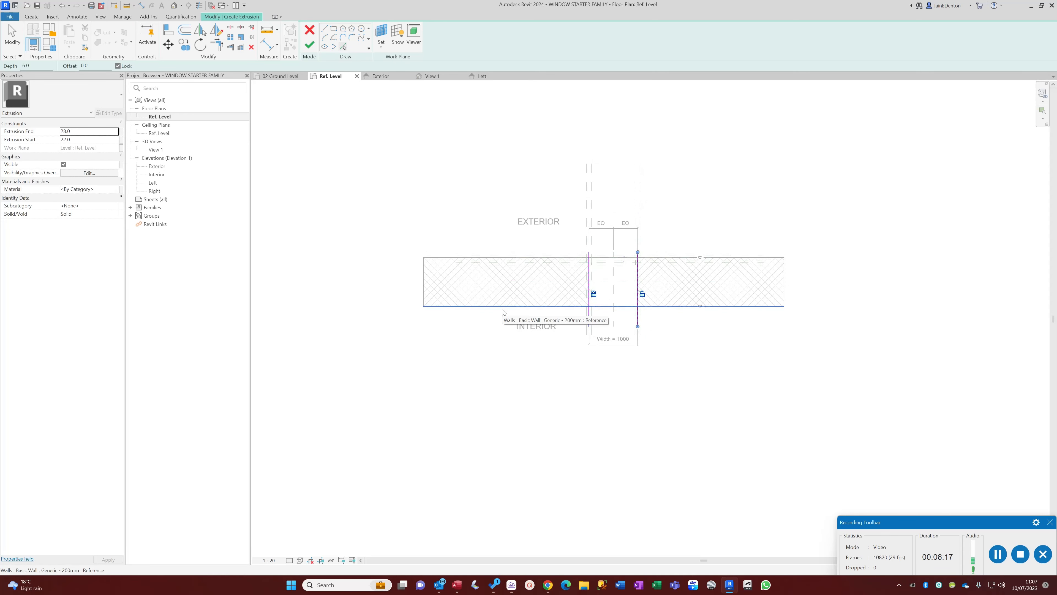
pyautogui.press('Tab')
pyautogui.press('Tab')
pyautogui.click(528, 310)
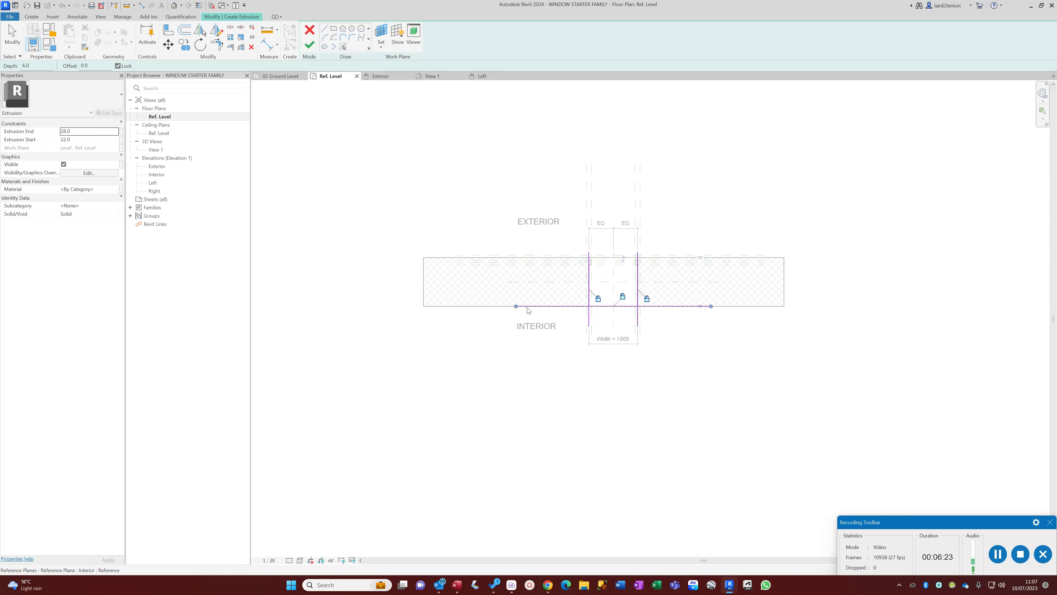
pyautogui.scroll(2, 528, 309)
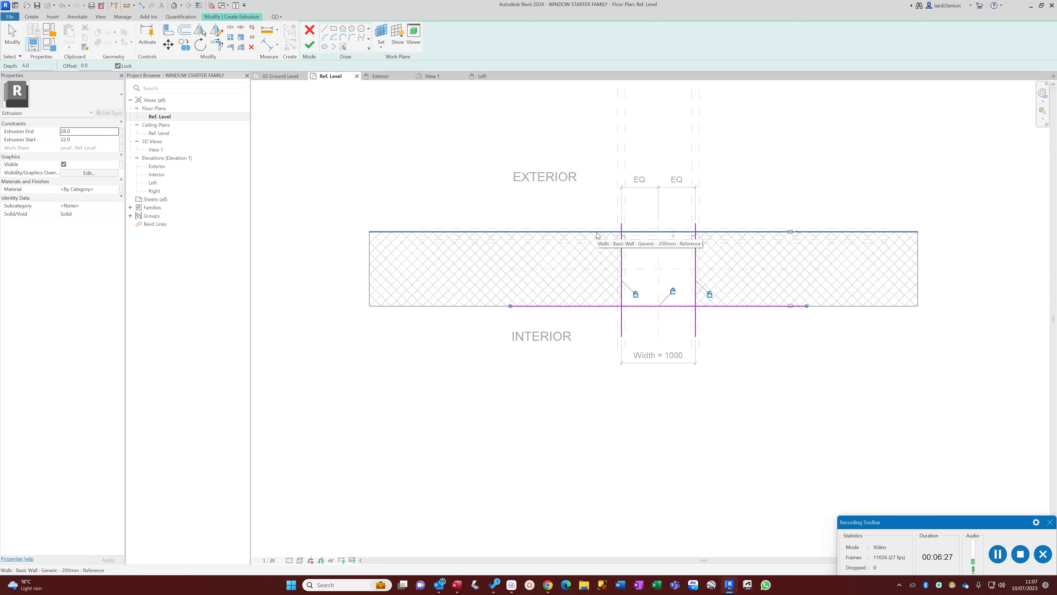
pyautogui.press('Tab')
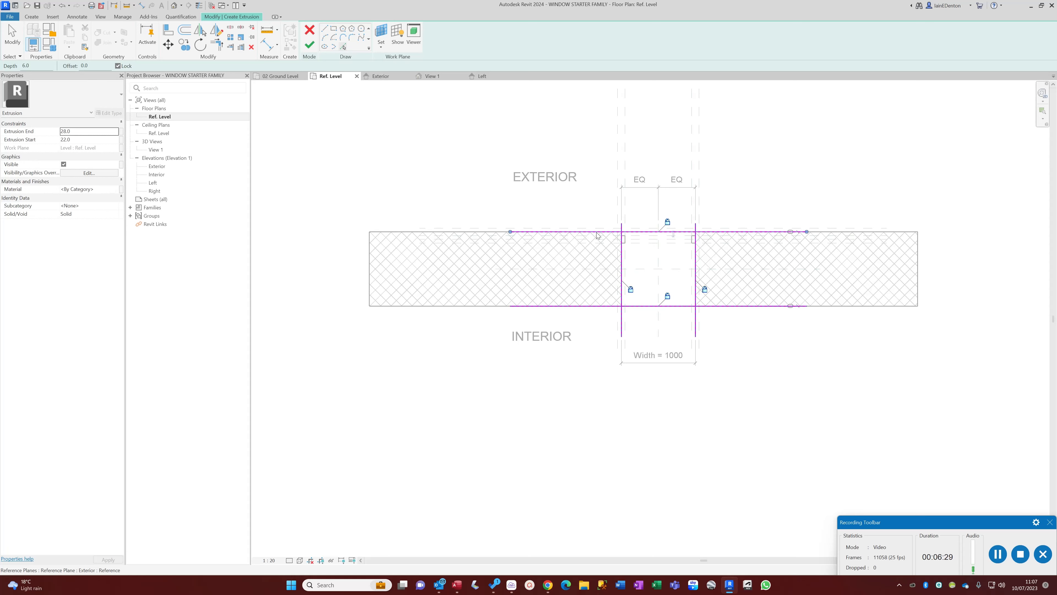
# - Add sketch lines on the reference plane just outside the exterior wall face and on the two outermost vertical planes beside the opening
pyautogui.scroll(2, 597, 236)
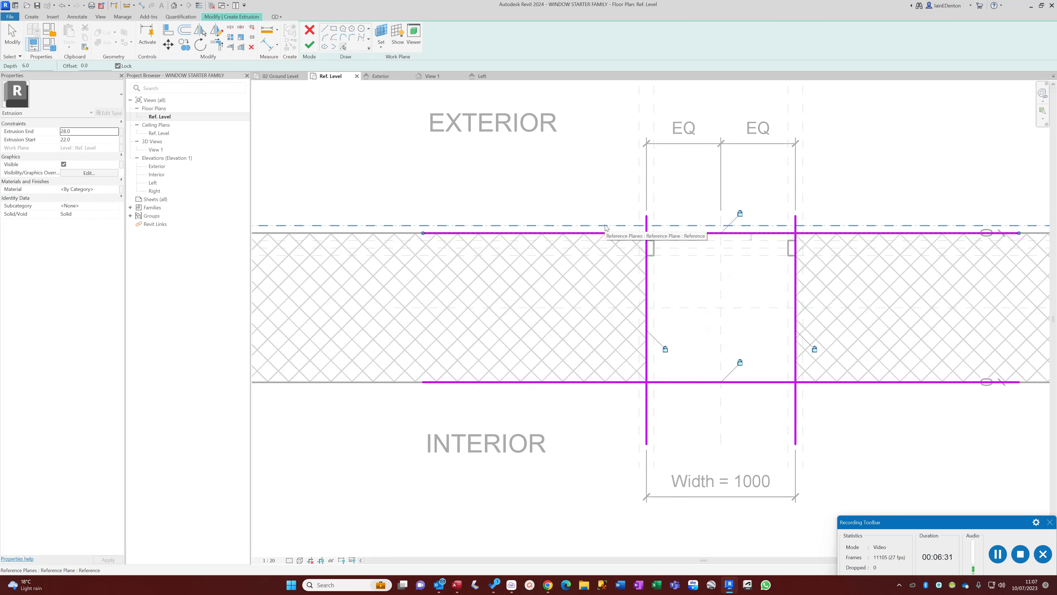
pyautogui.click(605, 225)
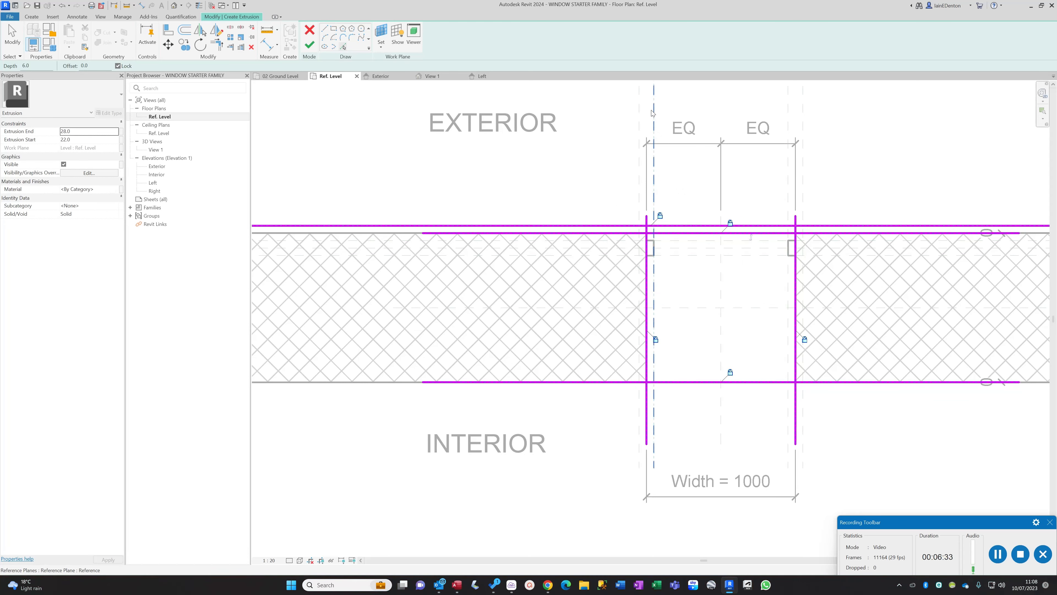
pyautogui.click(640, 192)
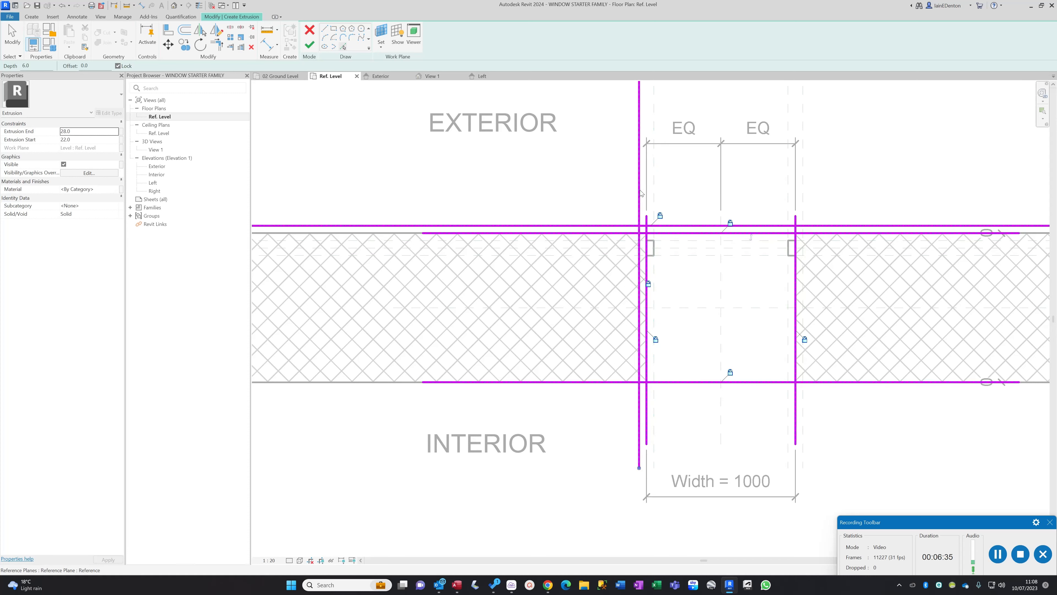
pyautogui.click(803, 190)
pyautogui.moveTo(757, 288)
pyautogui.mouseDown(button='middle')
pyautogui.moveTo(696, 260)
pyautogui.moveTo(665, 279)
pyautogui.mouseUp(button='middle')
pyautogui.scroll(-1, 620, 258)
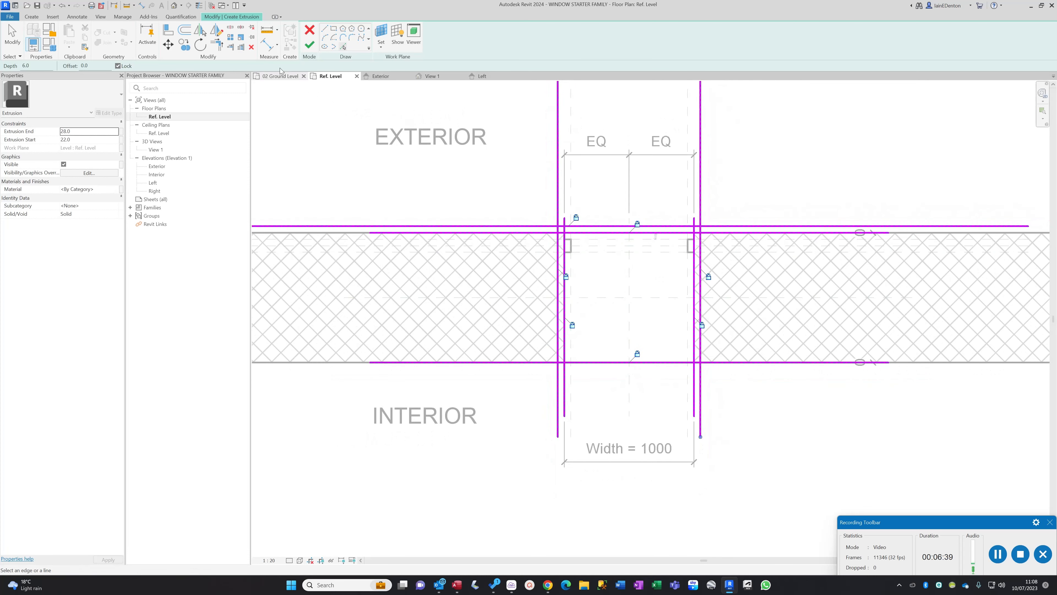
# - Trim the outermost sketch lines and the Exterior line to corners, forming a thin rectangle projecting in front of the exterior wall face
pyautogui.click(217, 45)
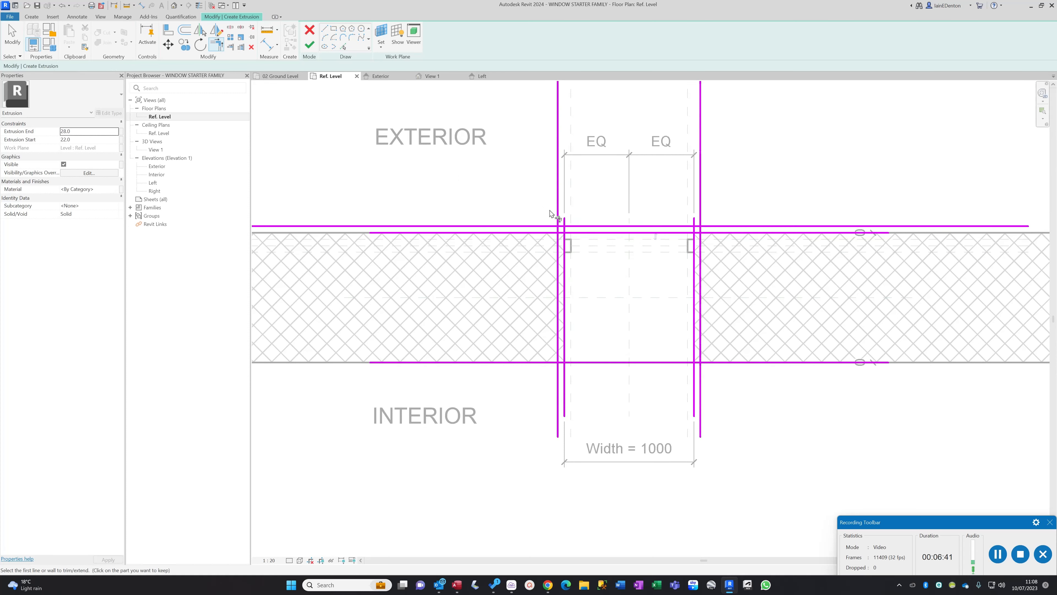
pyautogui.scroll(2, 557, 215)
pyautogui.click(588, 236)
pyautogui.click(561, 245)
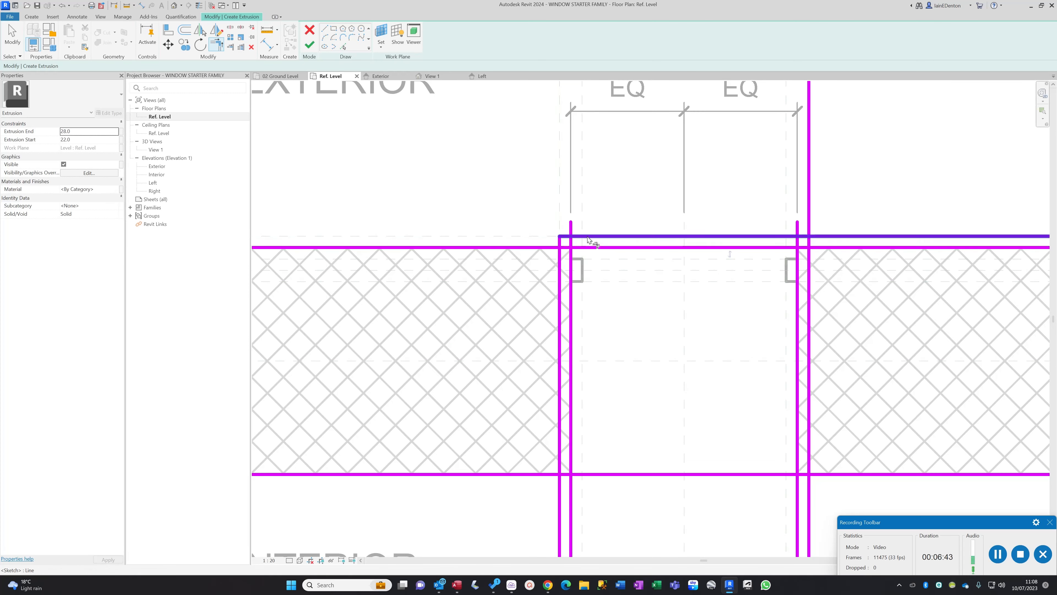
pyautogui.click(772, 237)
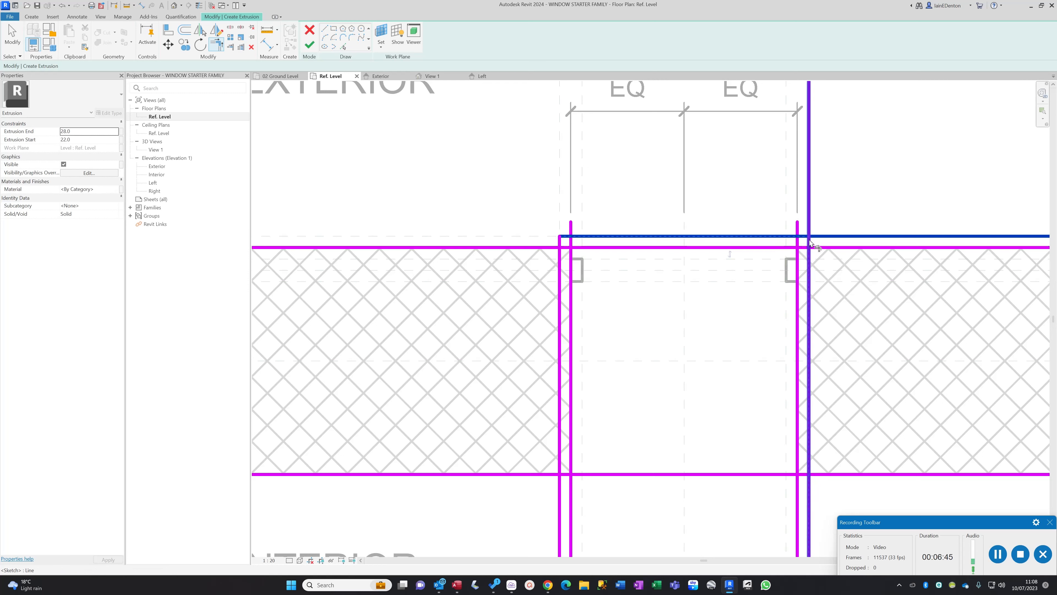
pyautogui.click(808, 252)
pyautogui.click(803, 248)
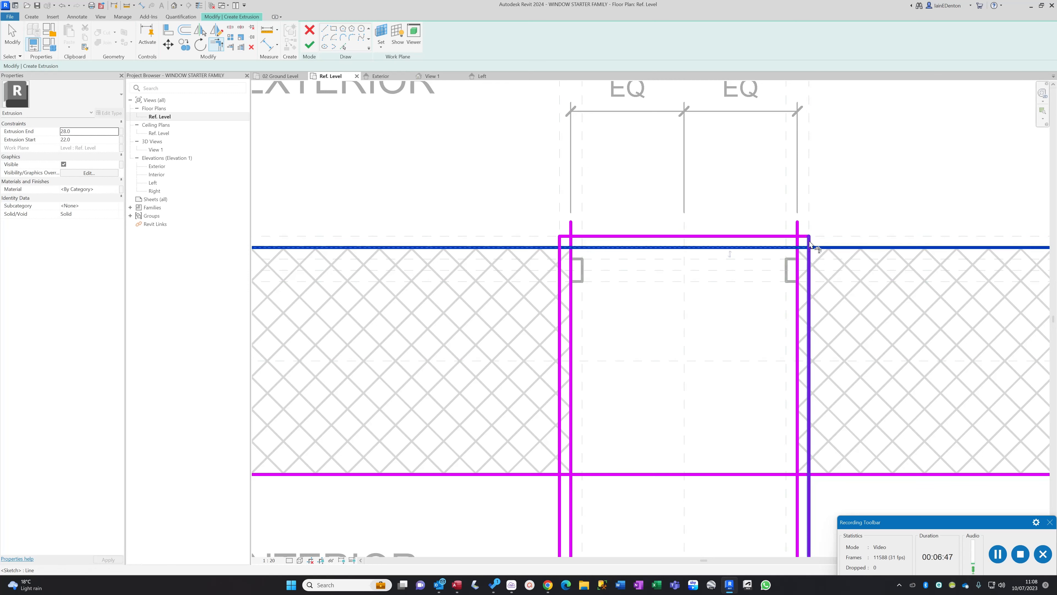
pyautogui.click(808, 243)
pyautogui.click(583, 248)
pyautogui.click(561, 245)
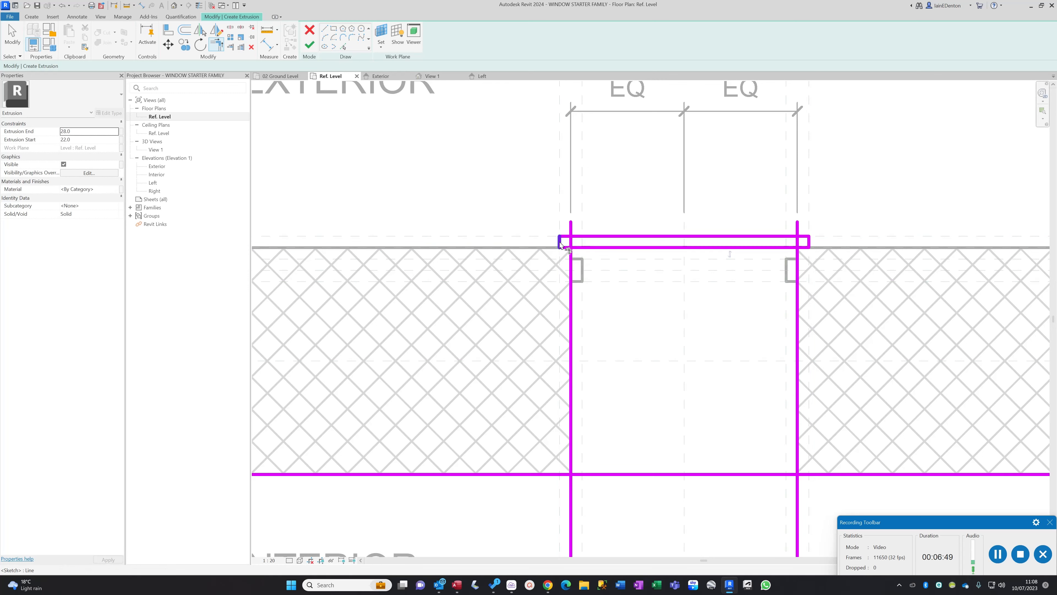
# - Trim the Interior sketch line to corners with the Left and Right opening lines
pyautogui.scroll(-3, 613, 312)
pyautogui.click(550, 338)
pyautogui.click(568, 346)
pyautogui.click(677, 335)
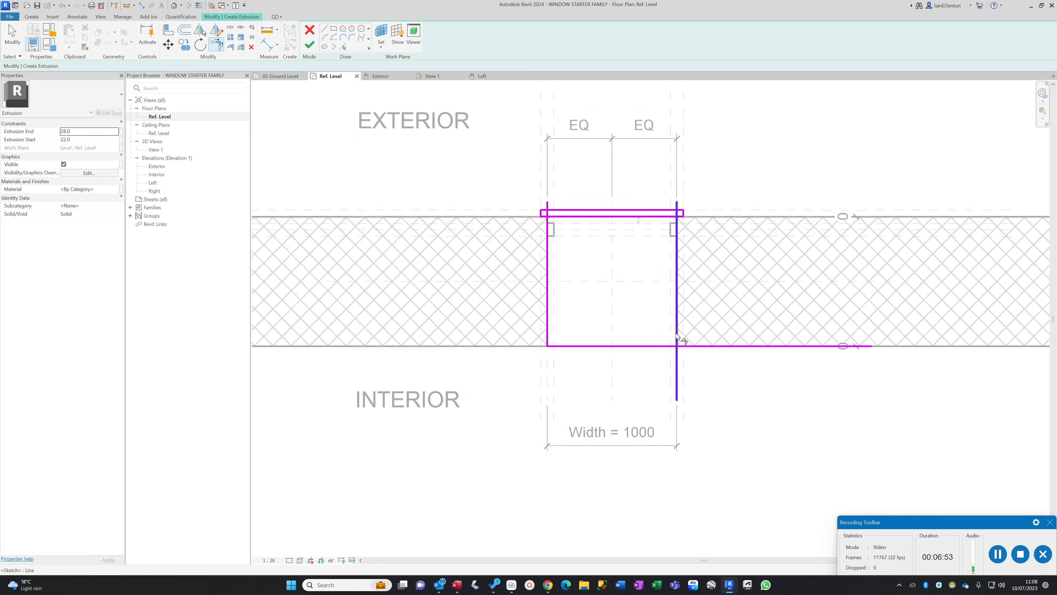
pyautogui.click(668, 346)
# - Split the Exterior sketch line and trim both parts to the opening's side lines, closing a T-shaped sill profile, and finish the sketch
pyautogui.scroll(2, 684, 226)
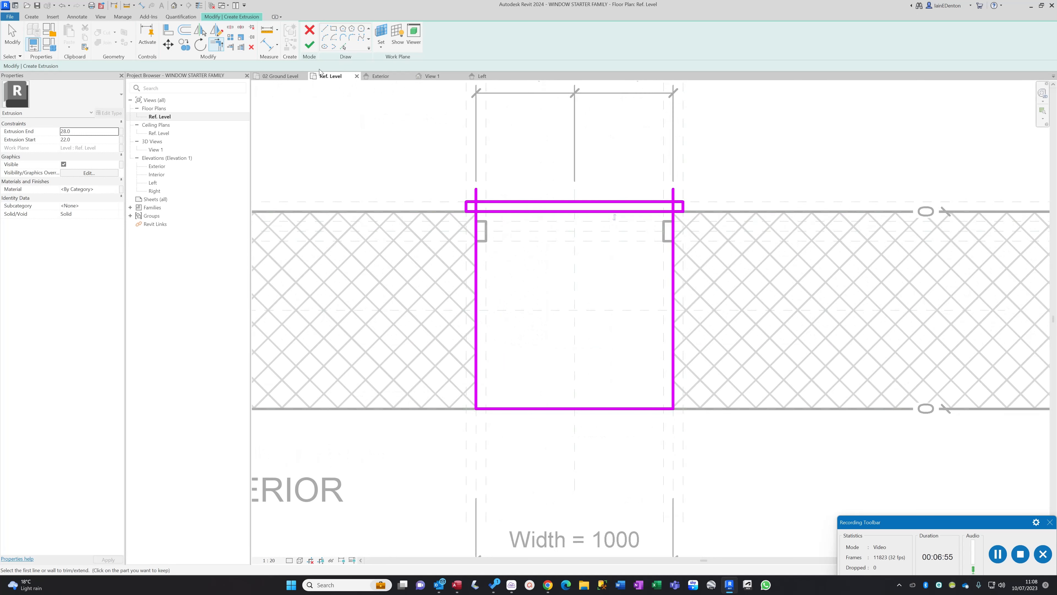
pyautogui.click(232, 28)
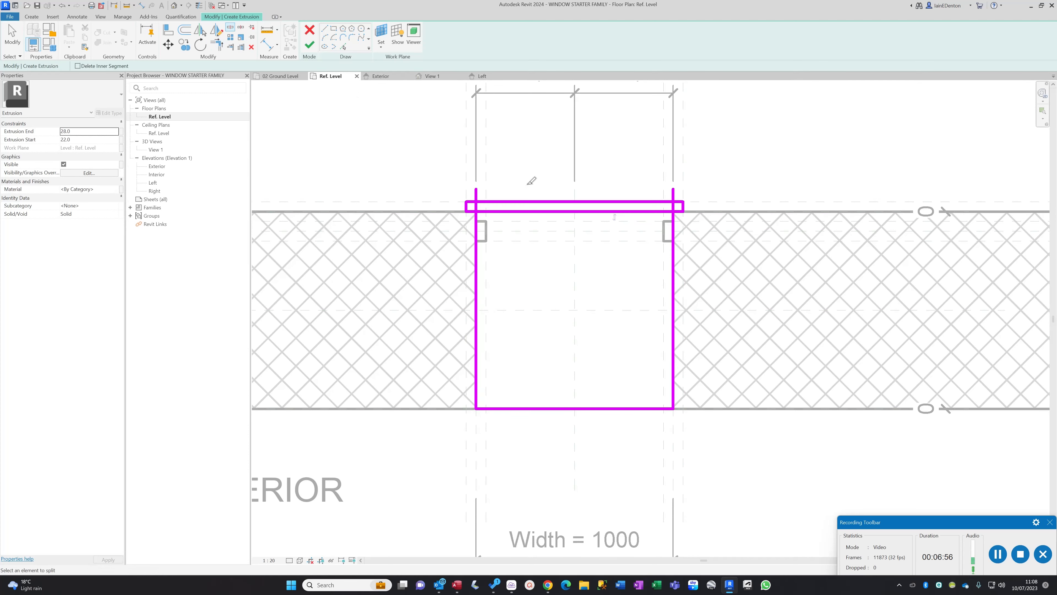
pyautogui.click(569, 211)
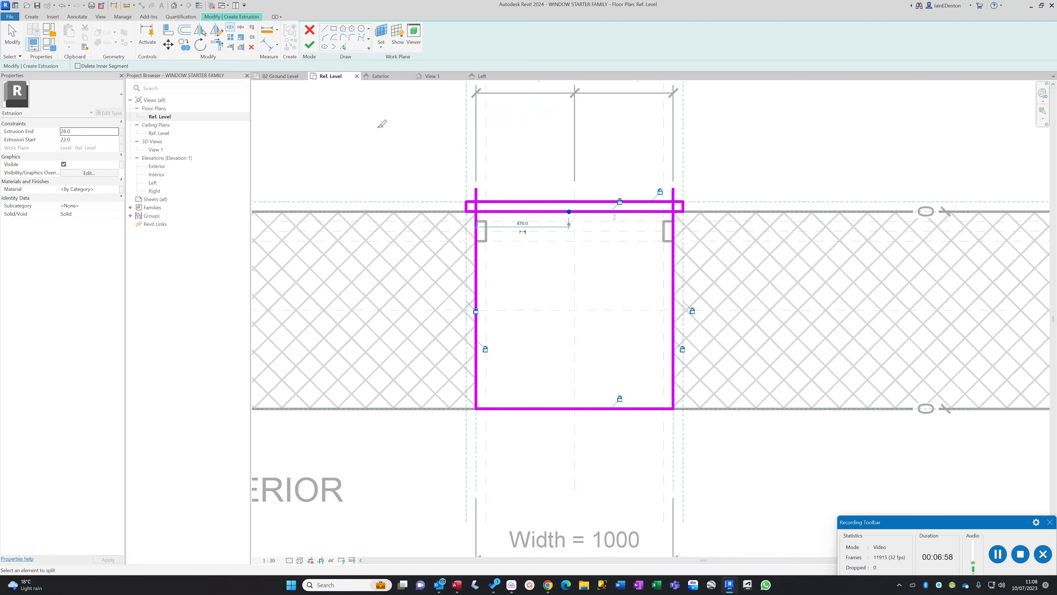
pyautogui.click(217, 45)
pyautogui.scroll(3, 474, 213)
pyautogui.click(485, 225)
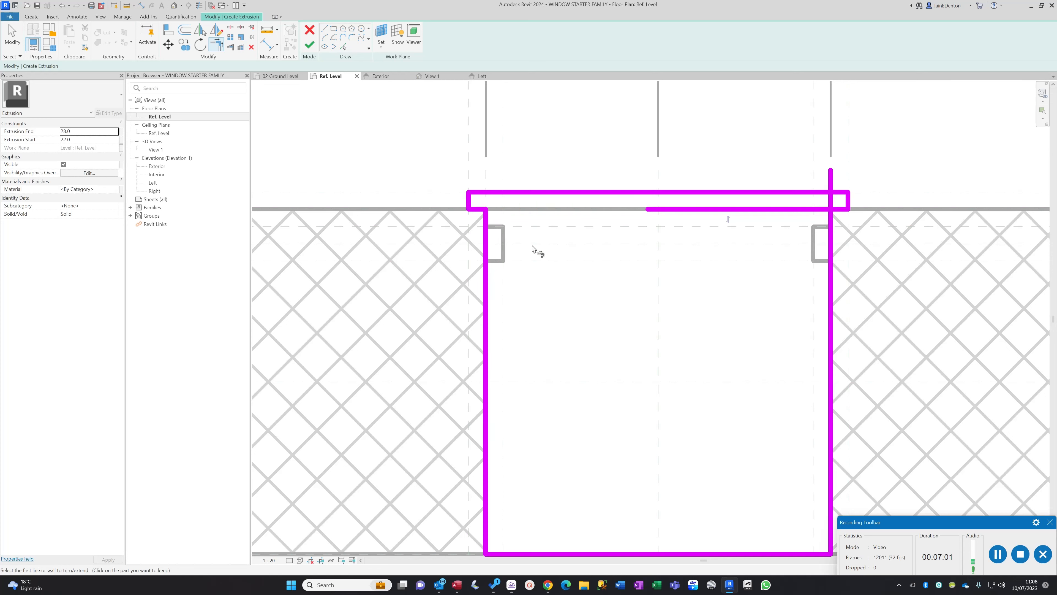
pyautogui.click(733, 209)
pyautogui.click(833, 225)
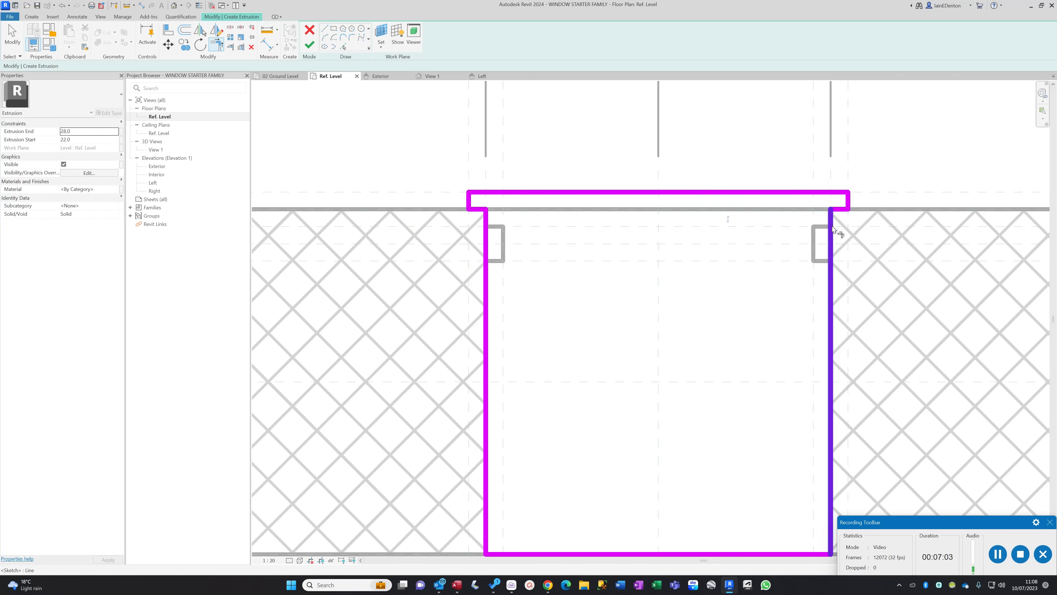
pyautogui.scroll(-4, 832, 230)
pyautogui.moveTo(803, 271); pyautogui.dragTo(602, 288, button='middle')
pyautogui.press('Escape')
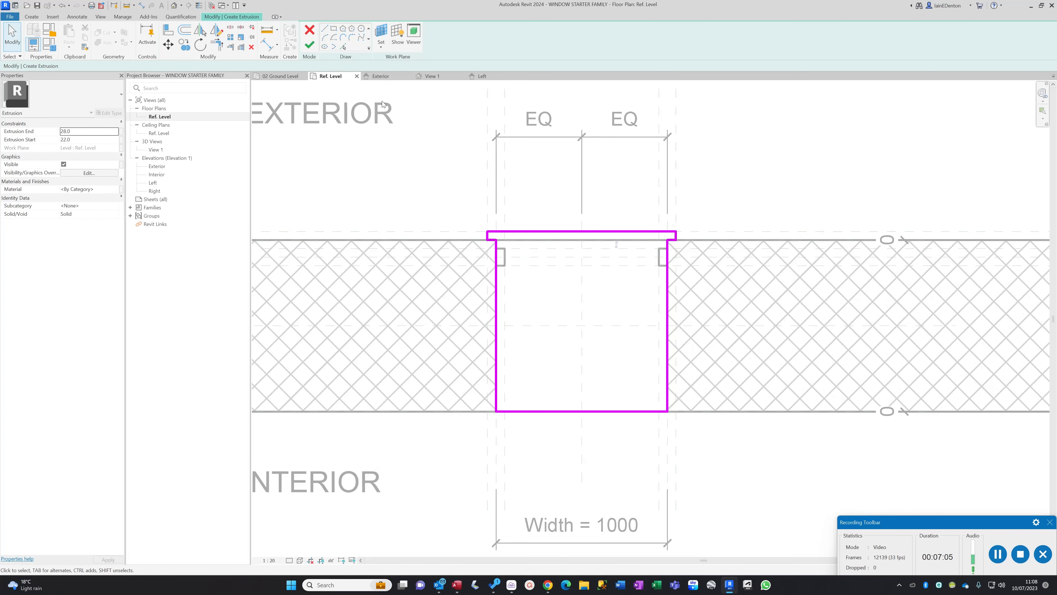
pyautogui.click(309, 44)
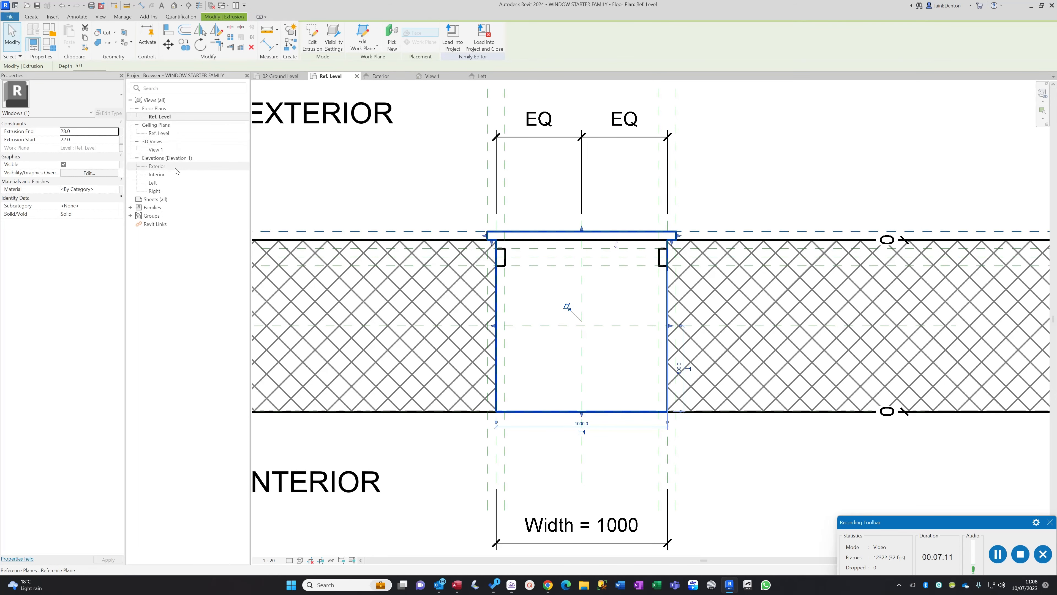
# - In the Exterior elevation, stretch the sill extrusion between the planes at the frame's base, from 800 to 850, and inspect it in 3D
pyautogui.doubleClick(164, 168)
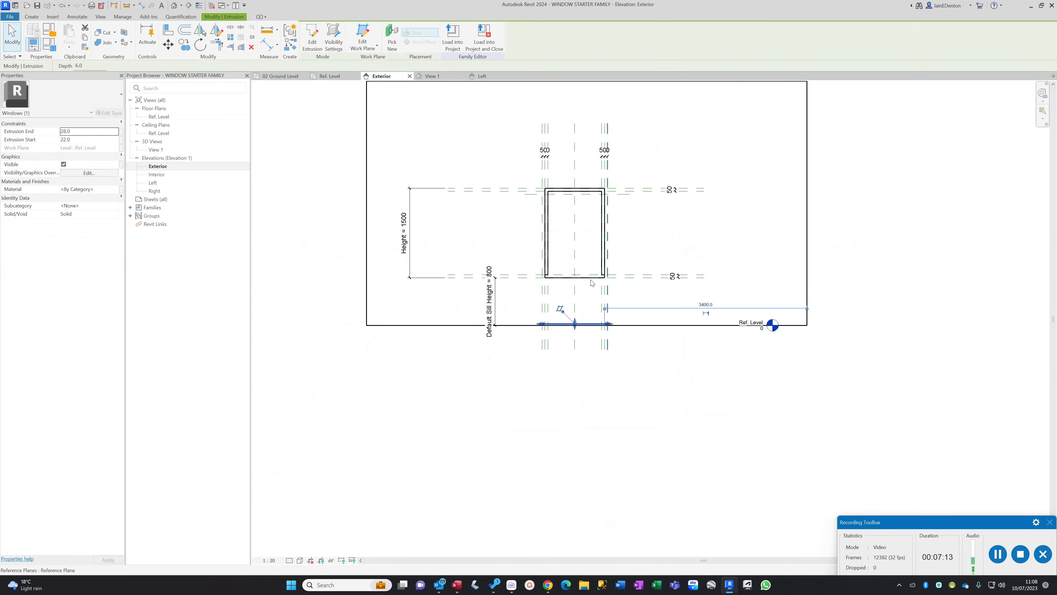
pyautogui.scroll(3, 581, 359)
pyautogui.moveTo(578, 370); pyautogui.dragTo(575, 287)
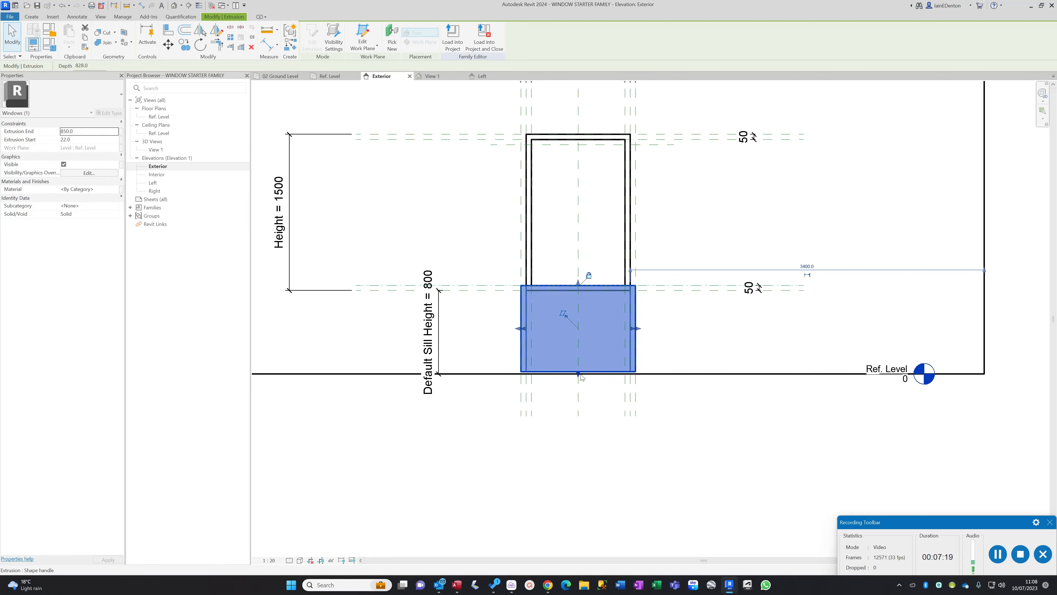
pyautogui.moveTo(581, 378); pyautogui.dragTo(578, 293)
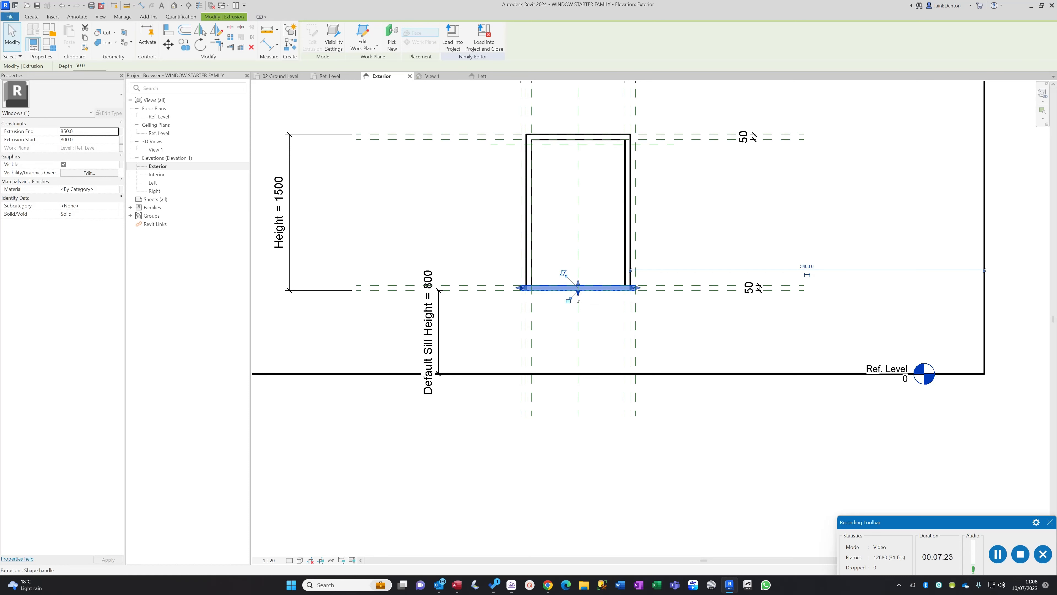
pyautogui.click(677, 323)
pyautogui.scroll(-2, 681, 329)
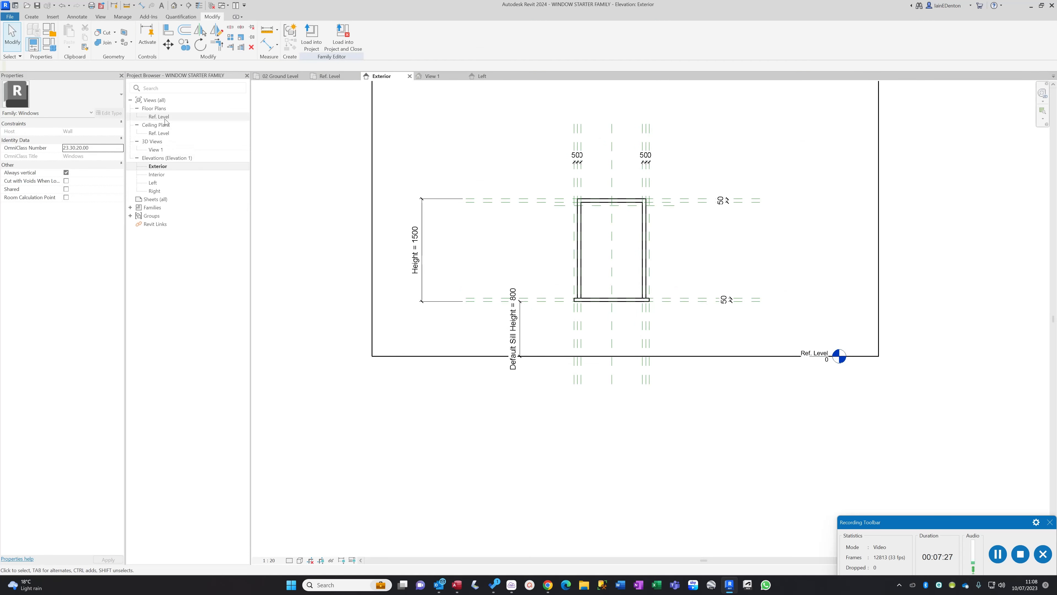
pyautogui.doubleClick(158, 150)
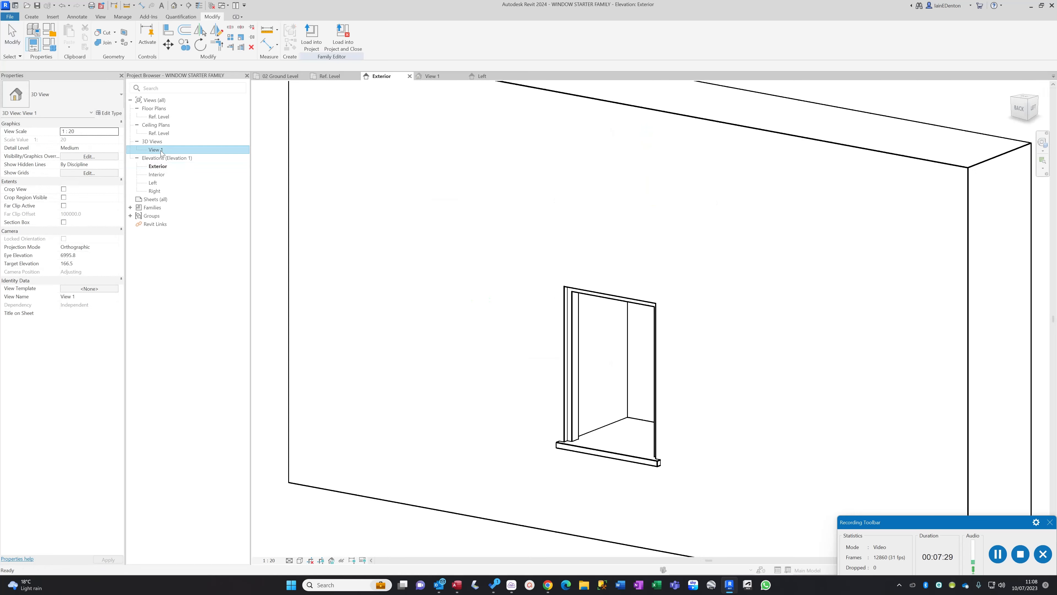
pyautogui.keyDown('shift'); pyautogui.moveTo(707, 442); pyautogui.dragTo(514, 441, button='middle'); pyautogui.keyUp('shift')
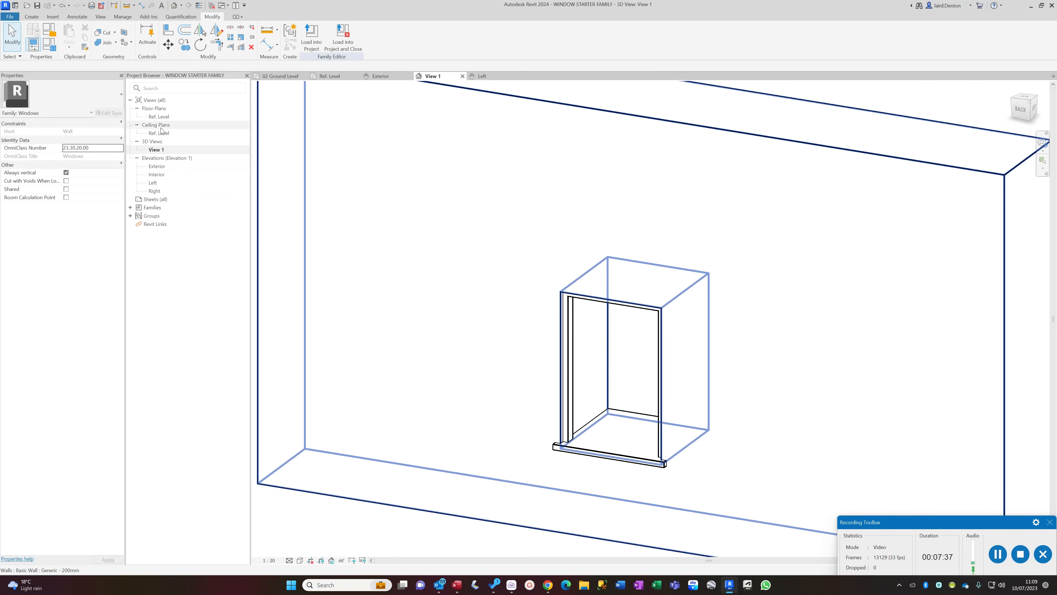
# - In the Exterior elevation, add reference planes offset 50 inward from the frame's inner left, right and bottom edges
pyautogui.doubleClick(157, 166)
pyautogui.scroll(3, 616, 239)
pyautogui.moveTo(616, 238); pyautogui.dragTo(588, 236, button='middle')
pyautogui.scroll(3, 565, 186)
pyautogui.scroll(-1, 566, 187)
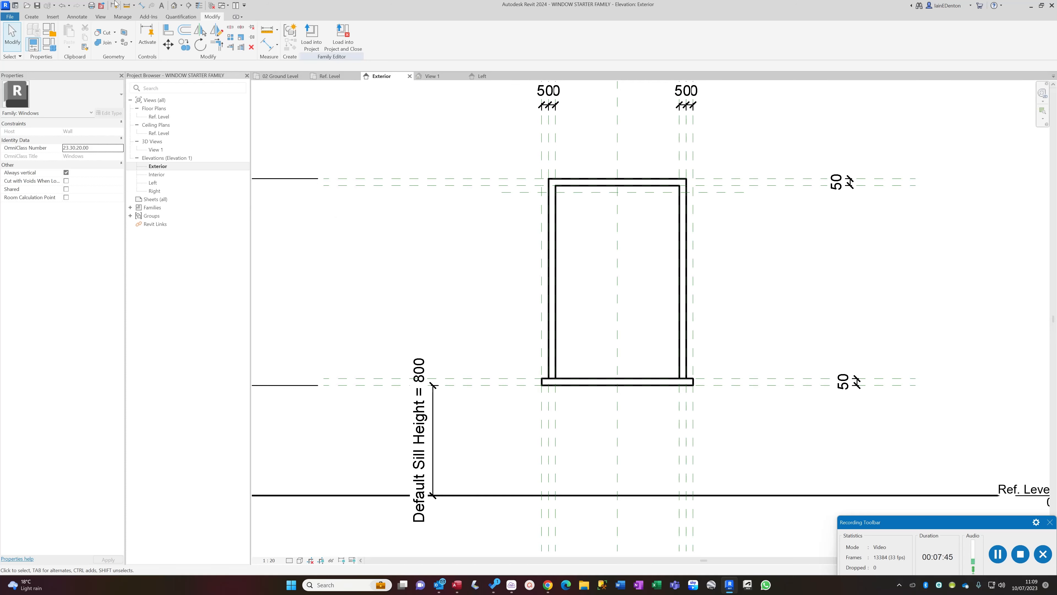
pyautogui.click(78, 18)
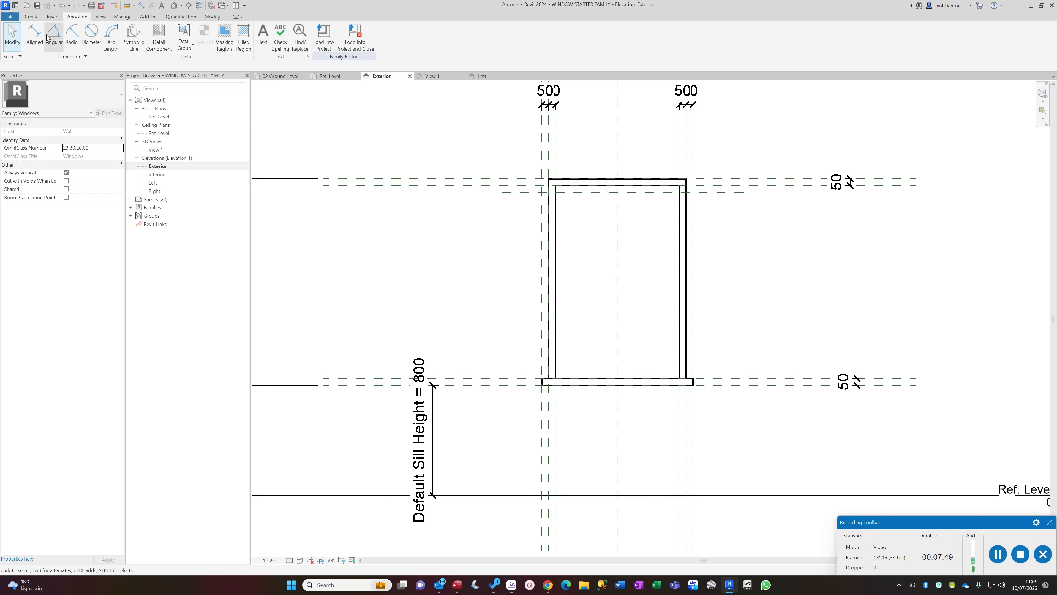
pyautogui.click(31, 18)
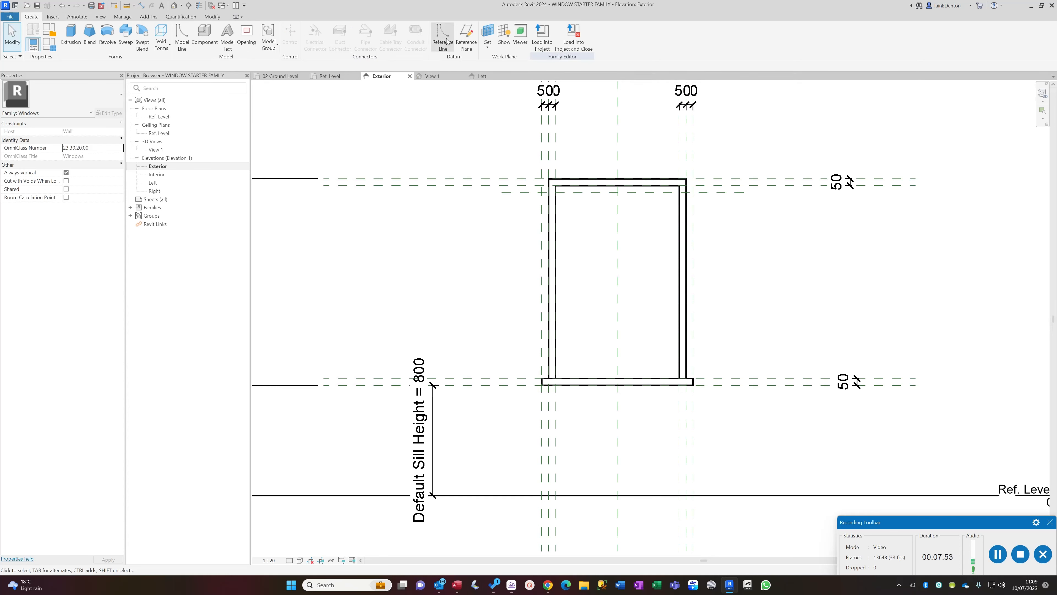
pyautogui.click(466, 37)
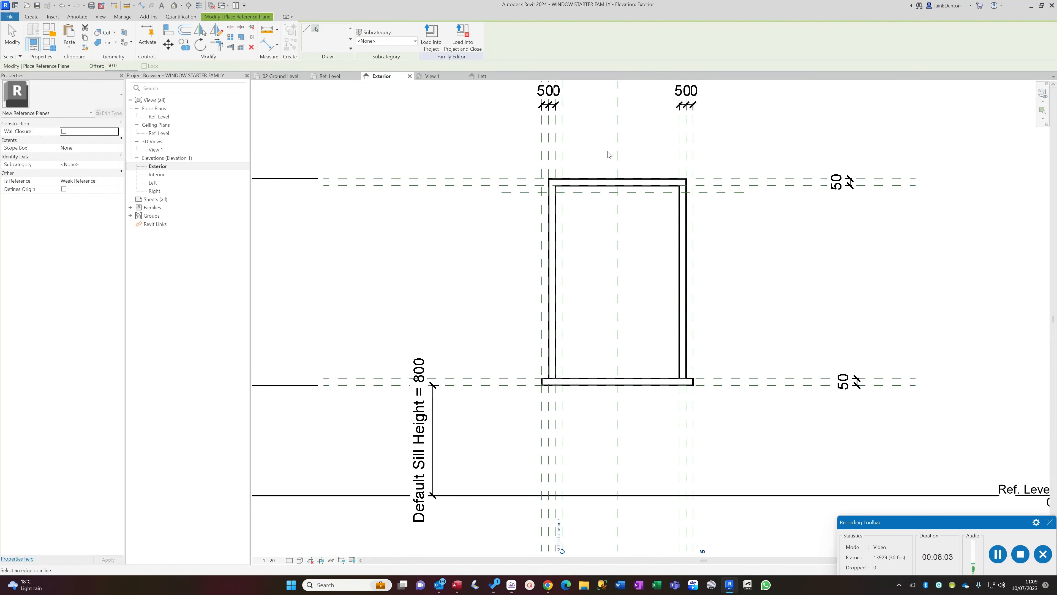
pyautogui.click(678, 162)
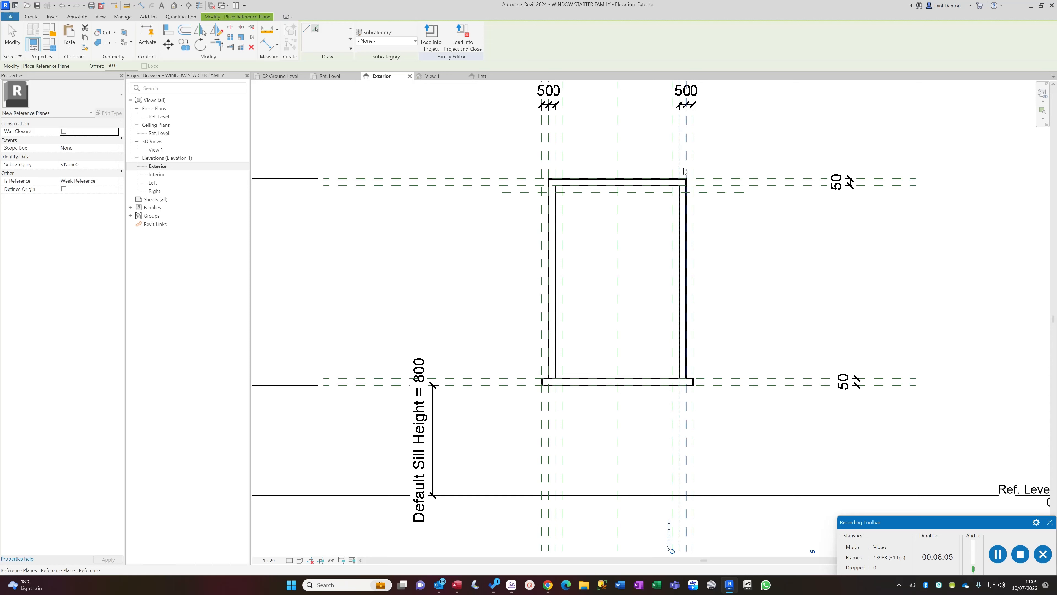
pyautogui.click(725, 378)
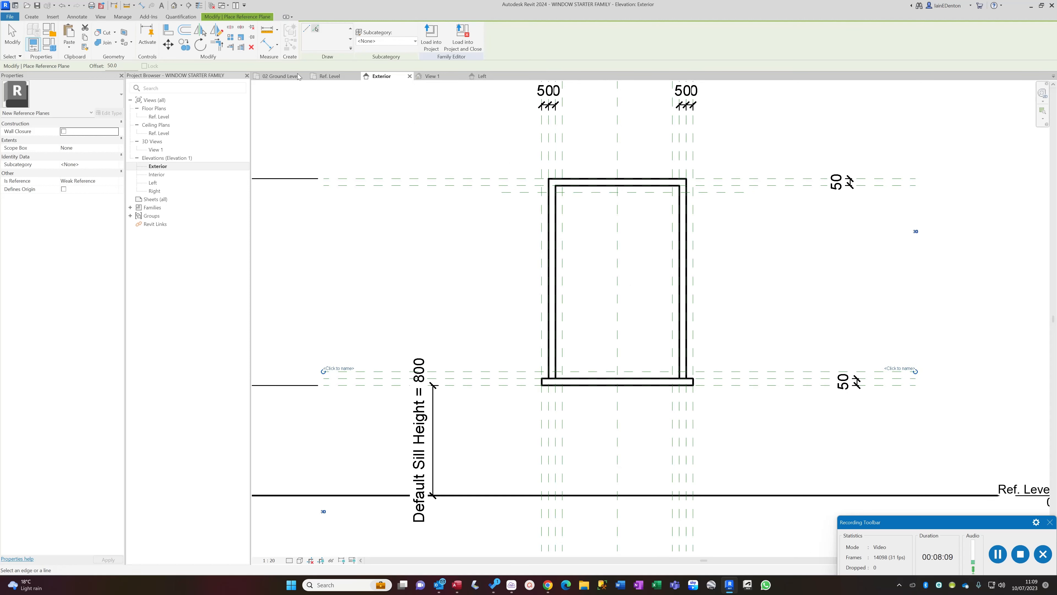
# - Add aligned dimensions between the frame's inner edge planes and the new inner planes at the head and left jamb
pyautogui.click(266, 45)
pyautogui.scroll(2, 524, 190)
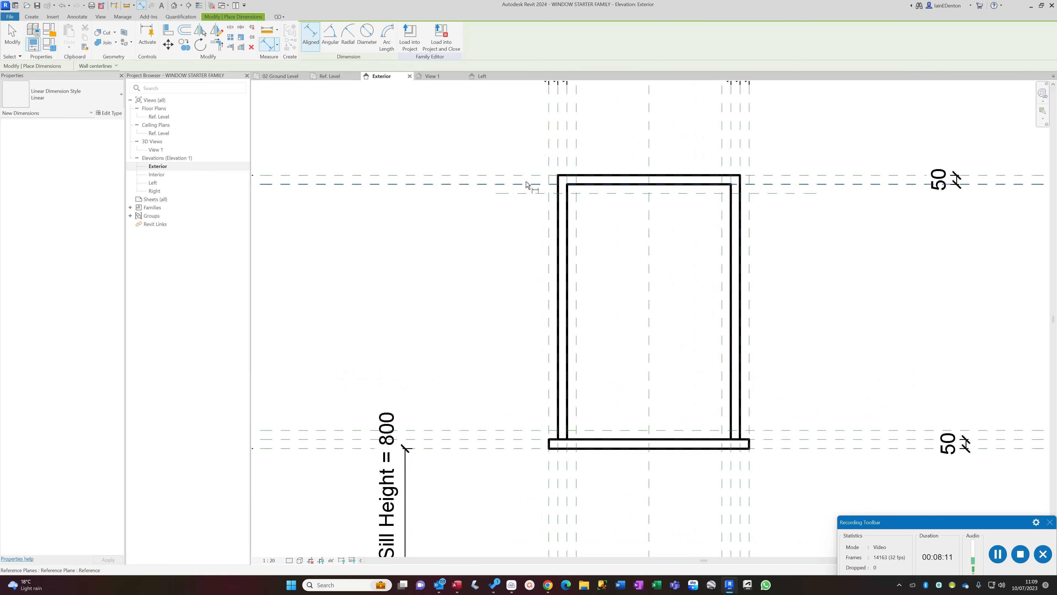
pyautogui.click(526, 193)
pyautogui.click(524, 184)
pyautogui.click(449, 115)
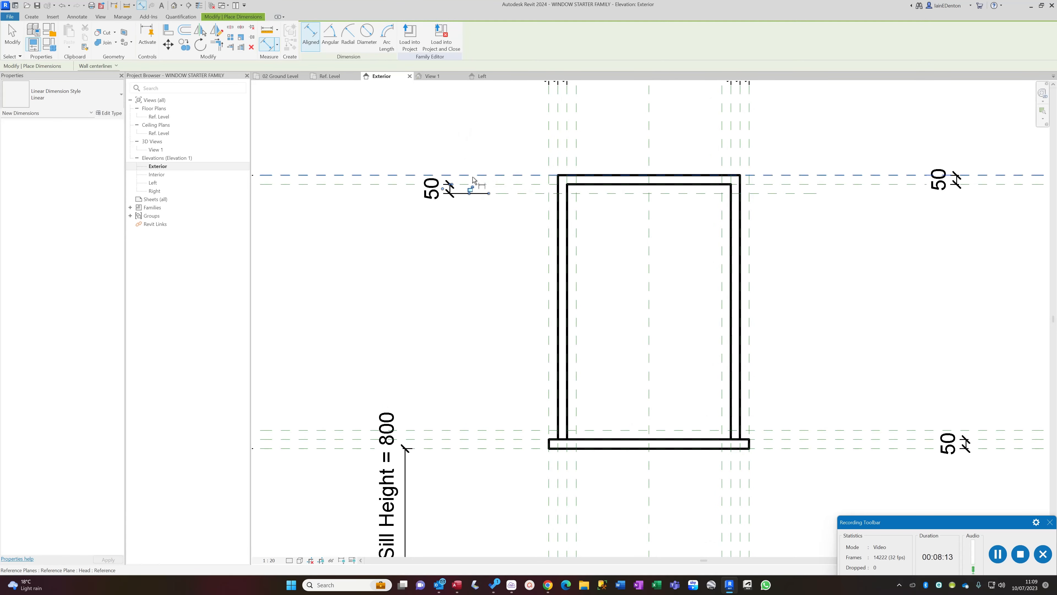
pyautogui.click(567, 147)
pyautogui.click(577, 133)
pyautogui.click(578, 121)
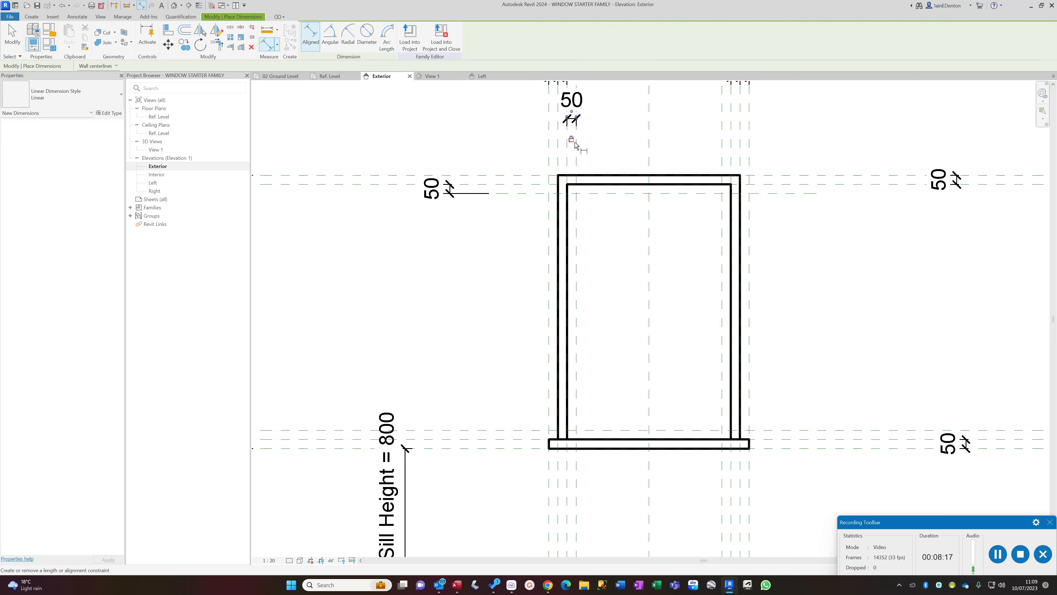
# - Add aligned dimensions between the paired inner reference planes at the right jamb and above the sill
pyautogui.click(723, 148)
pyautogui.click(731, 147)
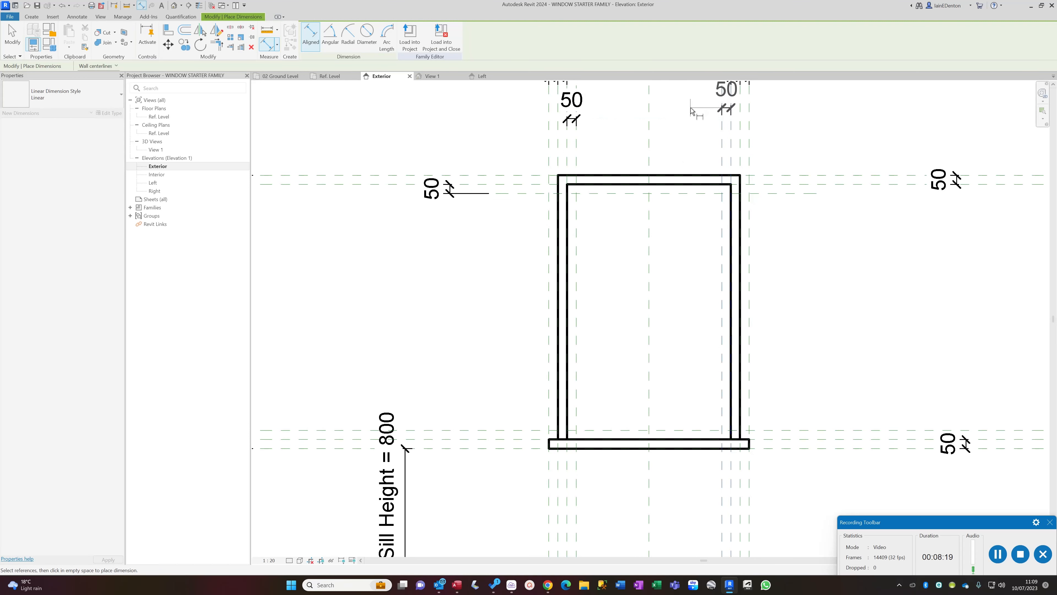
pyautogui.click(693, 108)
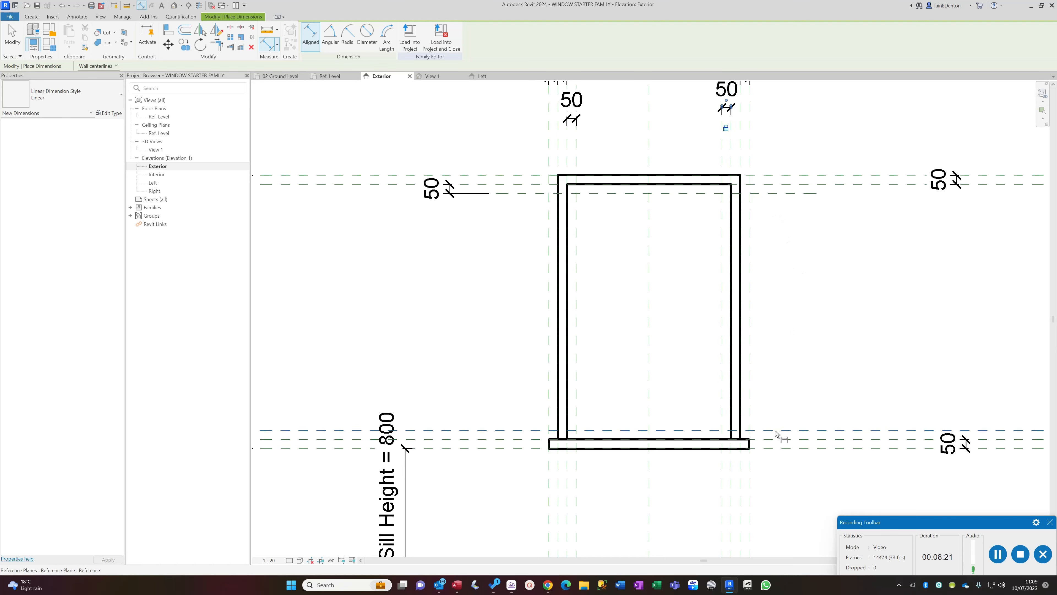
pyautogui.click(777, 439)
pyautogui.click(777, 440)
pyautogui.click(819, 356)
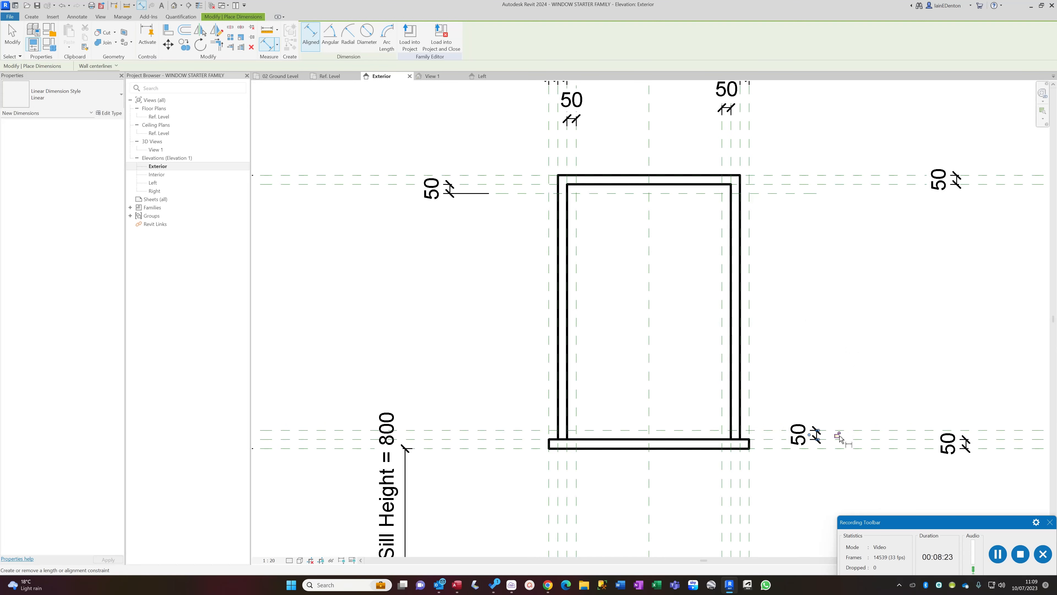
pyautogui.press('Escape')
pyautogui.press('Escape')
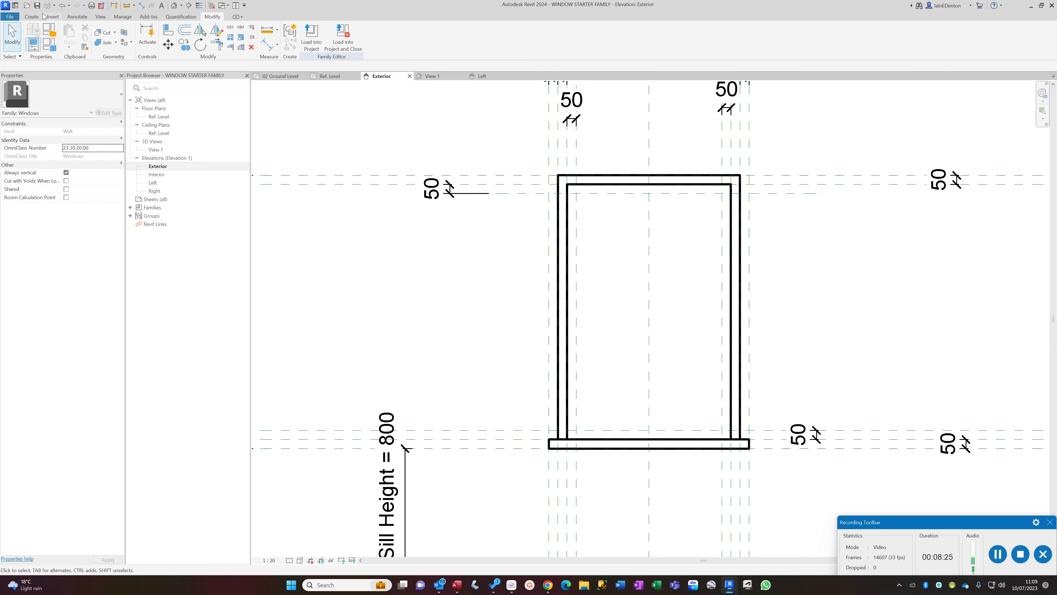
# - Associate the sill extrusion's material with the Frame Material family parameter
pyautogui.click(32, 17)
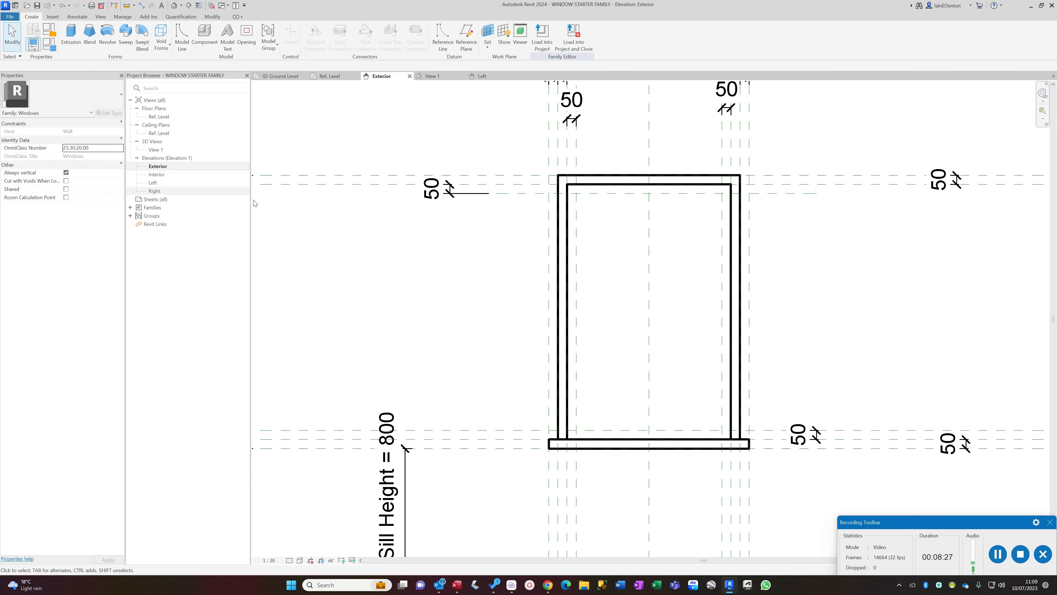
pyautogui.click(600, 440)
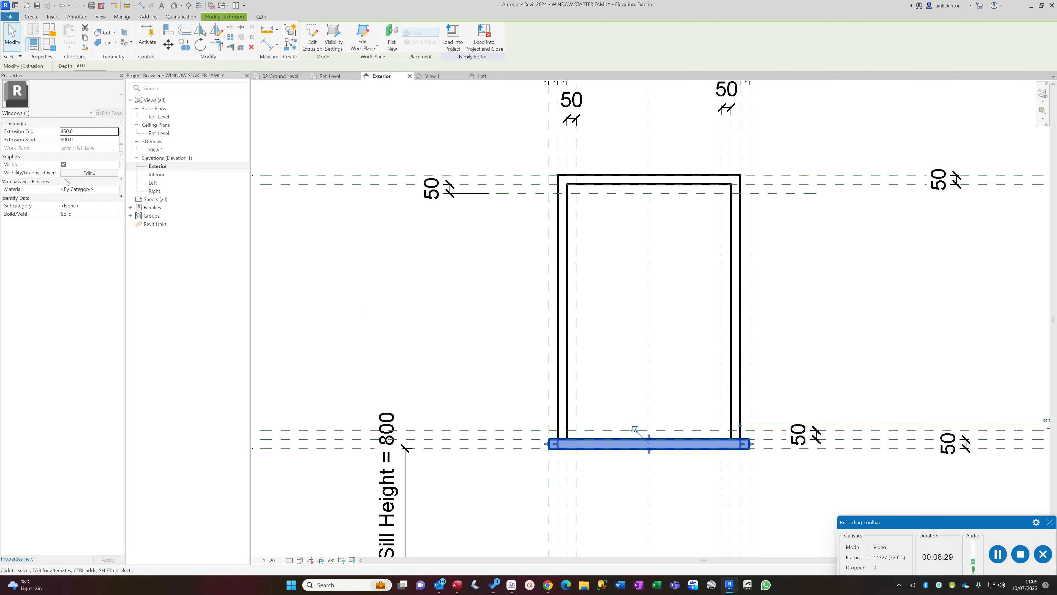
pyautogui.click(121, 189)
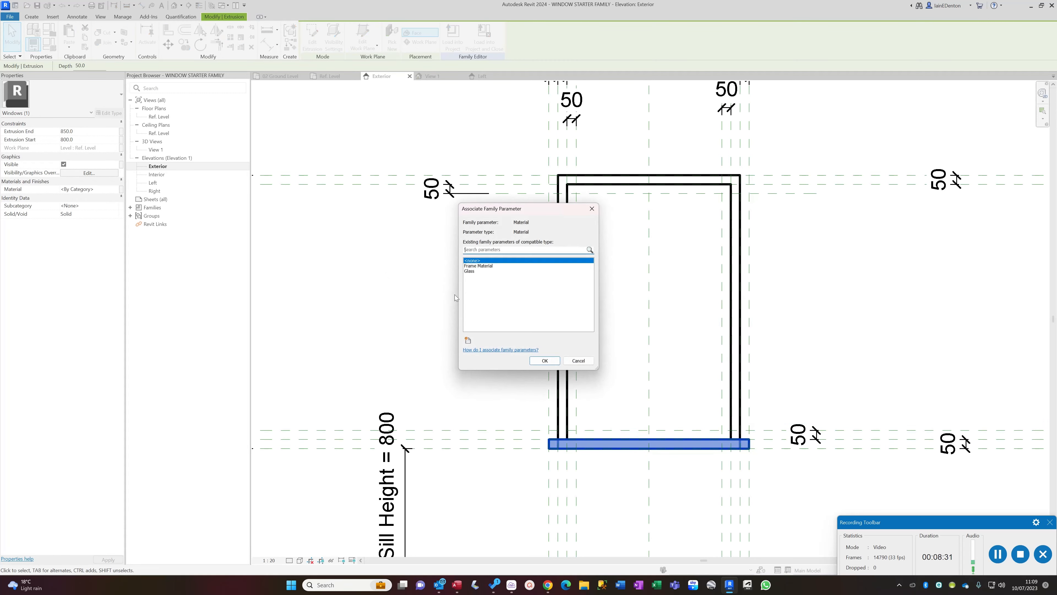
pyautogui.click(477, 266)
pyautogui.click(539, 361)
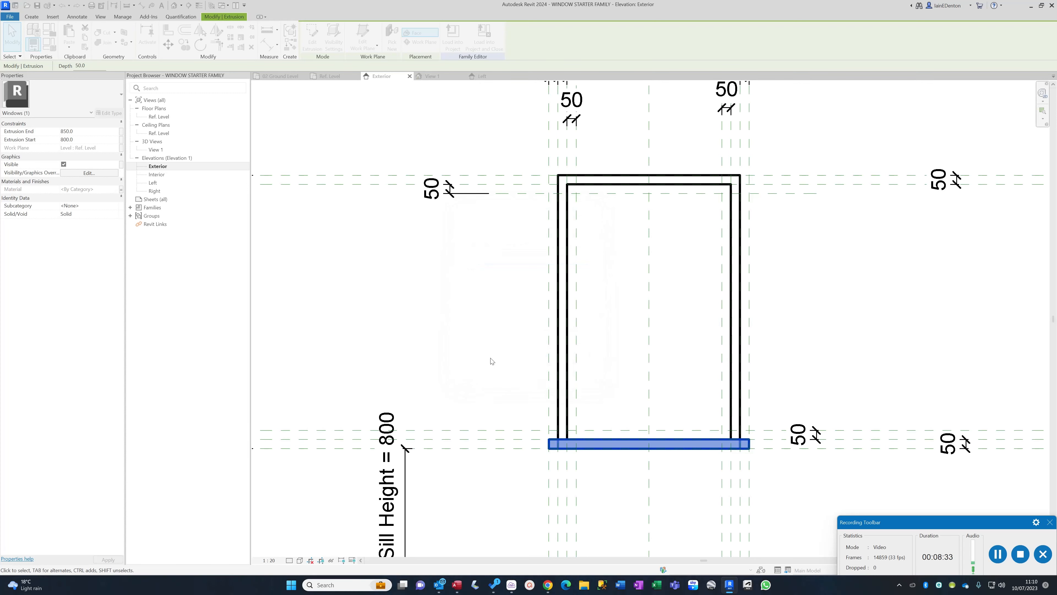
pyautogui.click(413, 293)
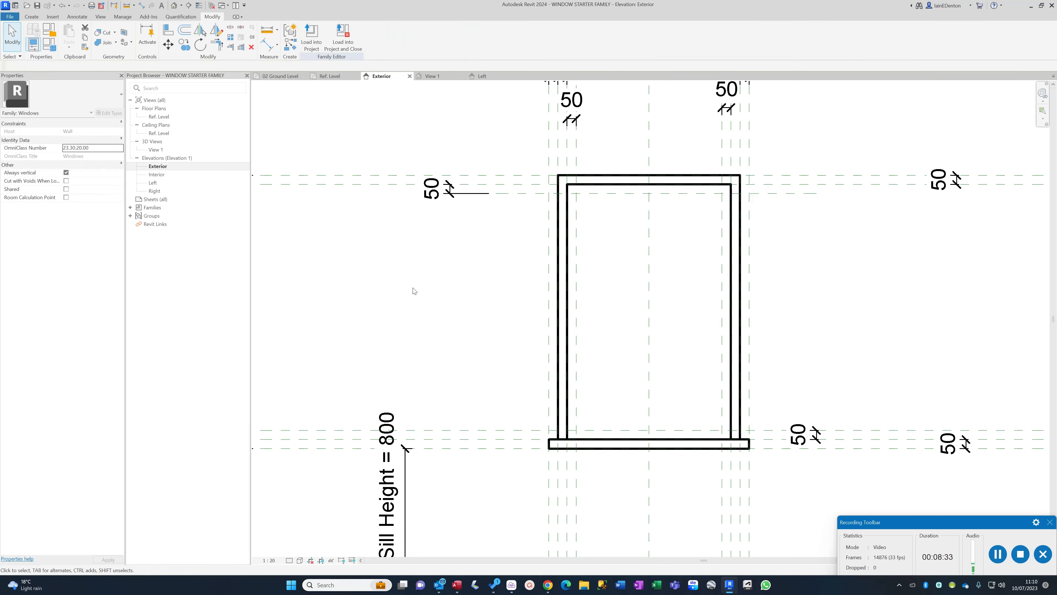
# - Start an extrusion and pick locked sketch lines on the innermost left plane and both inner planes at the head and right jamb
pyautogui.click(32, 17)
pyautogui.click(70, 36)
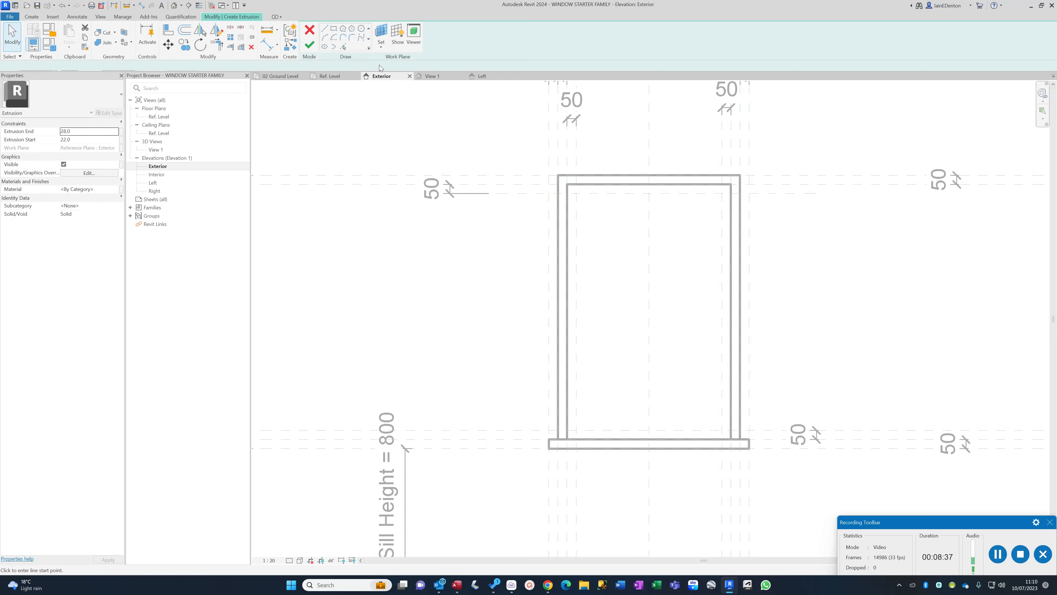
pyautogui.click(343, 47)
pyautogui.scroll(2, 574, 212)
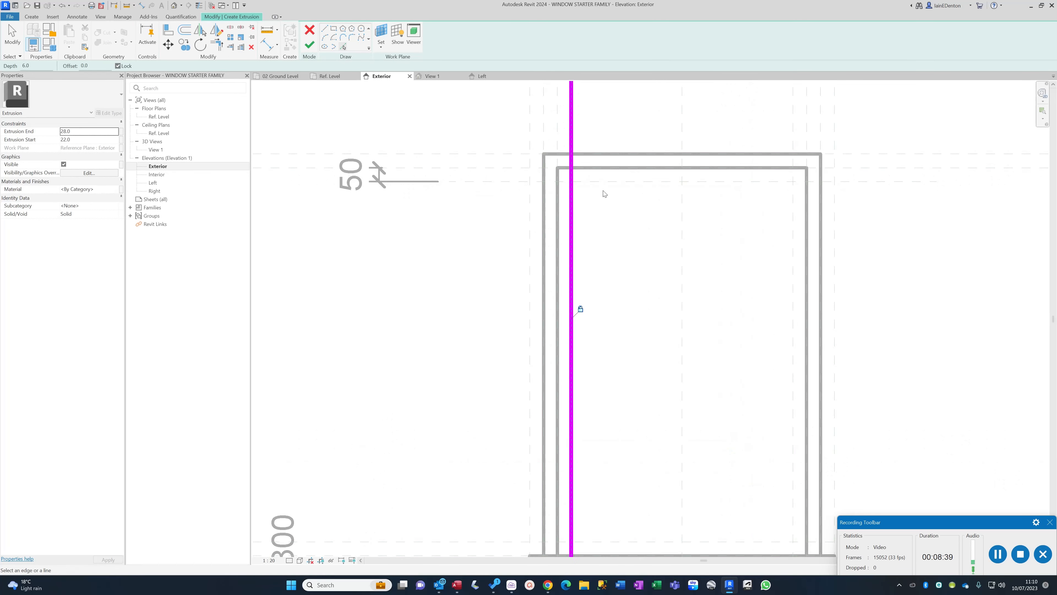
pyautogui.click(608, 181)
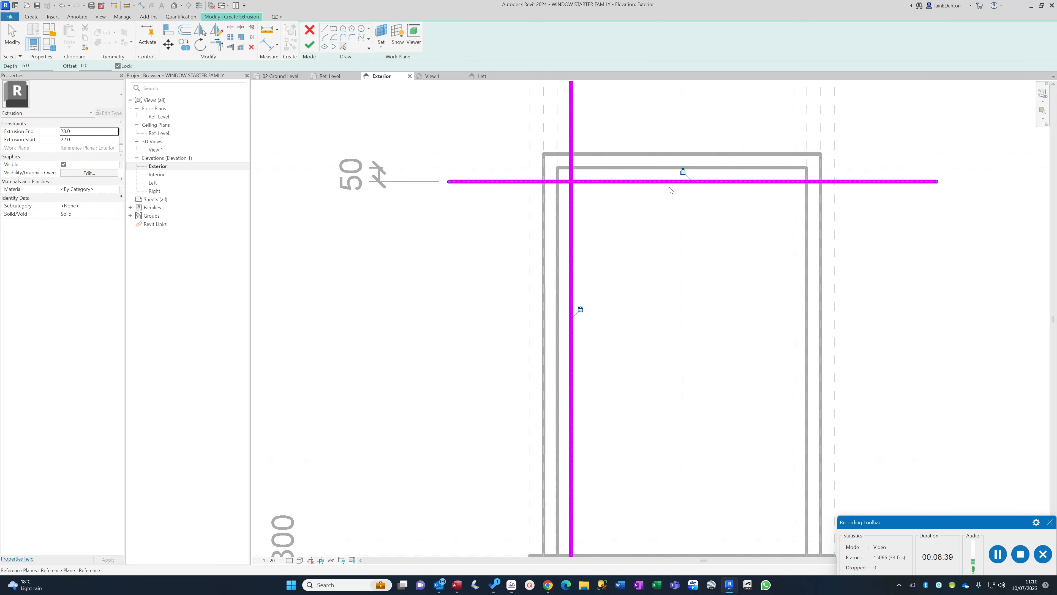
pyautogui.click(849, 171)
pyautogui.click(806, 137)
pyautogui.click(794, 144)
# - Pick locked sketch lines on the two planes above the sill and on the frame's inner left edge plane
pyautogui.moveTo(862, 483); pyautogui.dragTo(699, 361, button='middle')
pyautogui.click(687, 437)
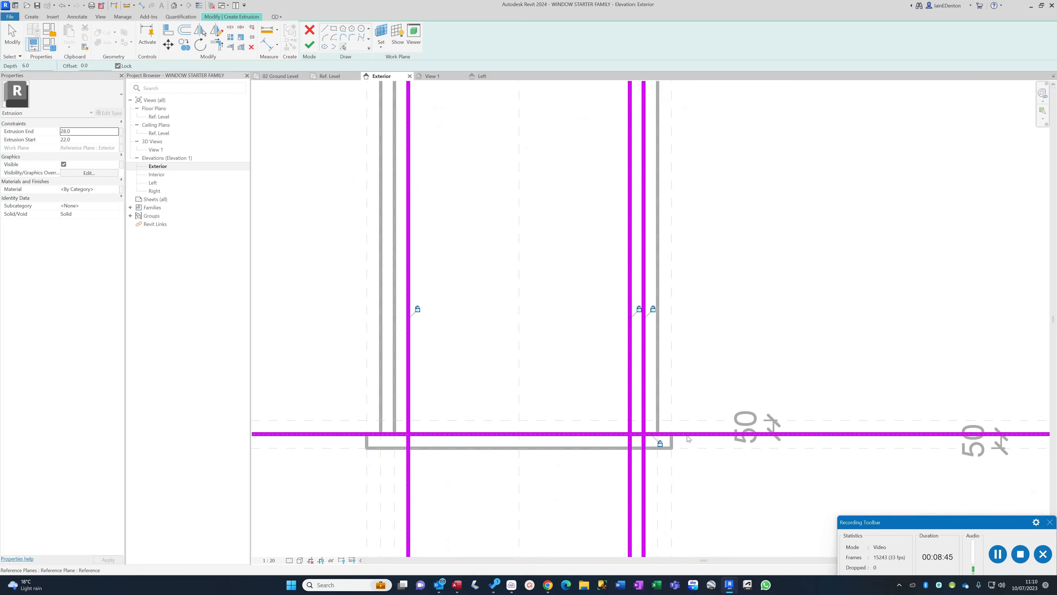
pyautogui.click(692, 421)
pyautogui.scroll(-2, 578, 382)
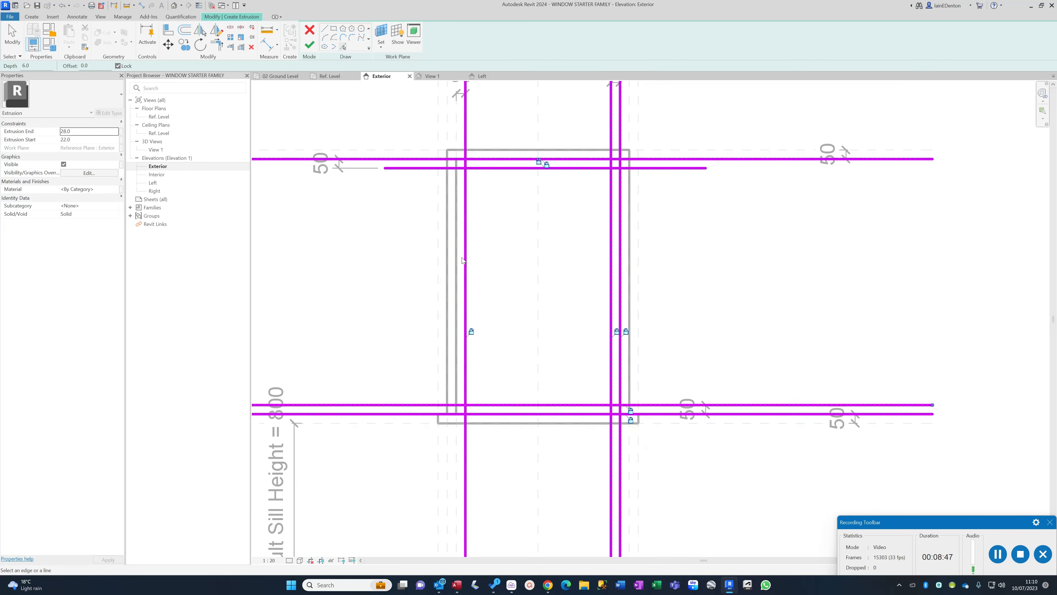
pyautogui.click(456, 139)
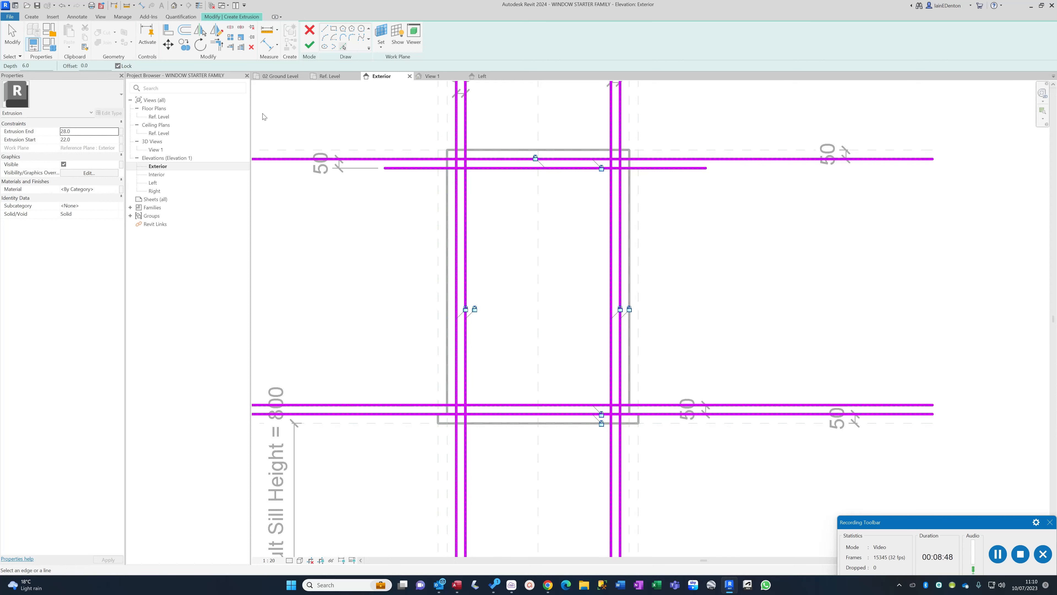
# - Trim the four outer sketch lines to corners, forming a closed rectangle along the frame's inner edge
pyautogui.click(214, 44)
pyautogui.click(498, 159)
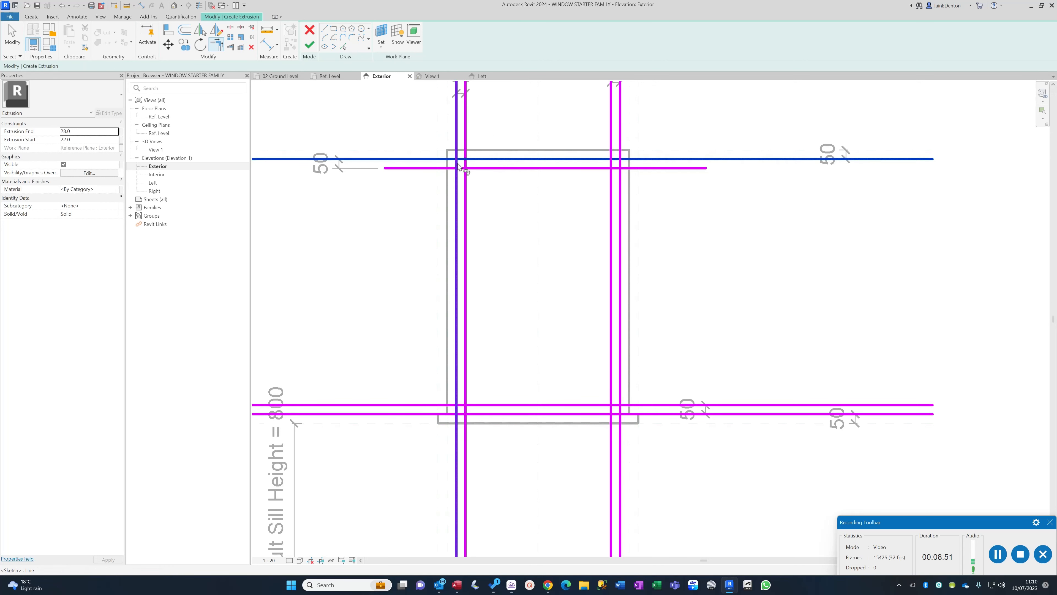
pyautogui.click(457, 220)
pyautogui.click(605, 172)
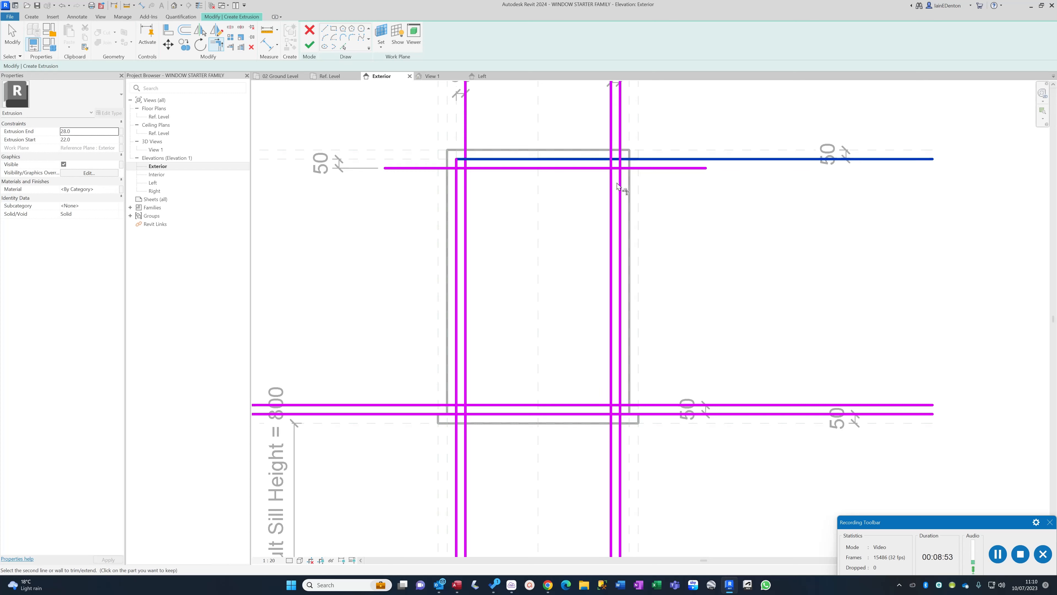
pyautogui.click(619, 208)
pyautogui.click(593, 413)
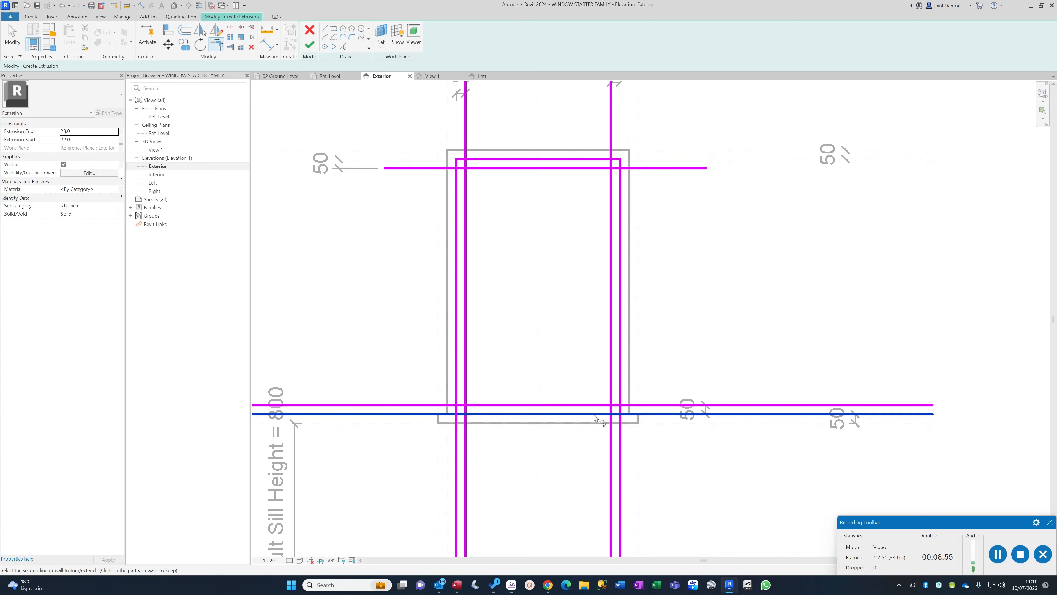
pyautogui.click(621, 385)
pyautogui.click(458, 385)
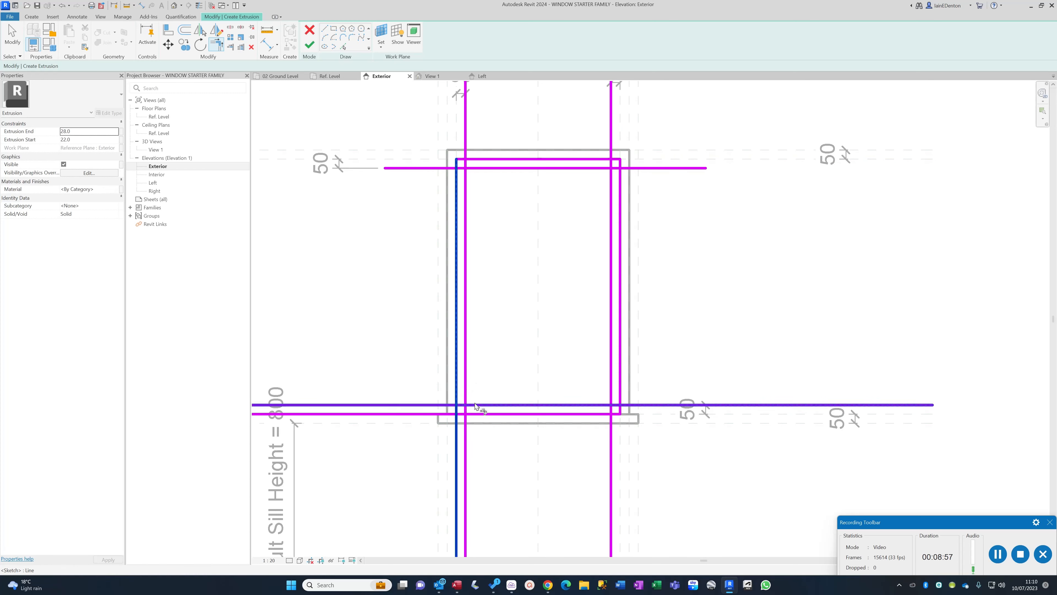
pyautogui.click(489, 414)
# - Trim the four inner sketch lines to corners as a second closed rectangle and finish the extrusion sketch
pyautogui.click(466, 391)
pyautogui.click(484, 405)
pyautogui.click(485, 173)
pyautogui.click(465, 187)
pyautogui.click(593, 169)
pyautogui.click(611, 188)
pyautogui.click(605, 405)
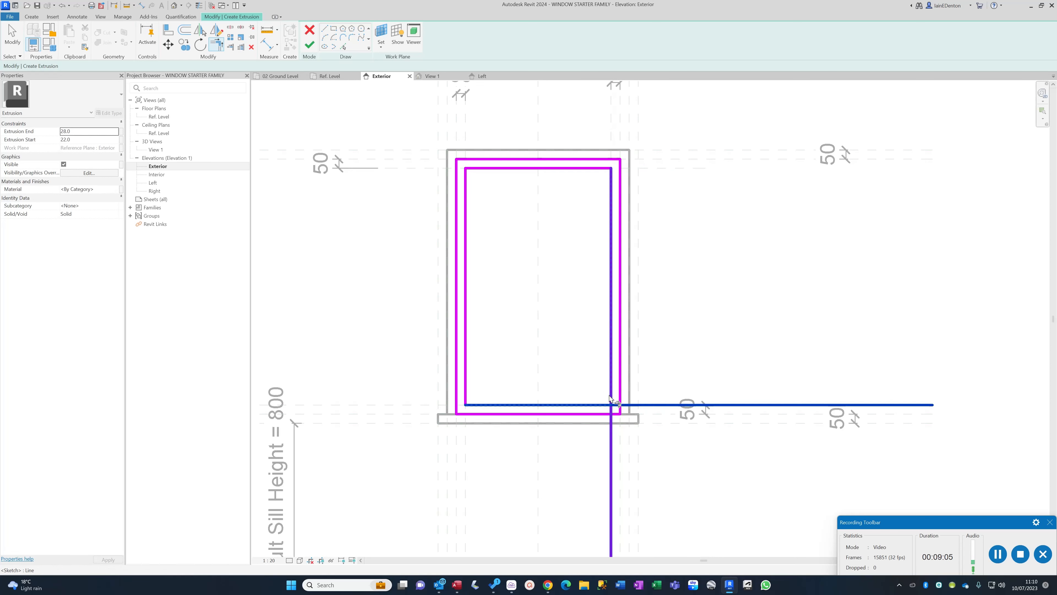
pyautogui.click(610, 395)
pyautogui.scroll(-3, 529, 204)
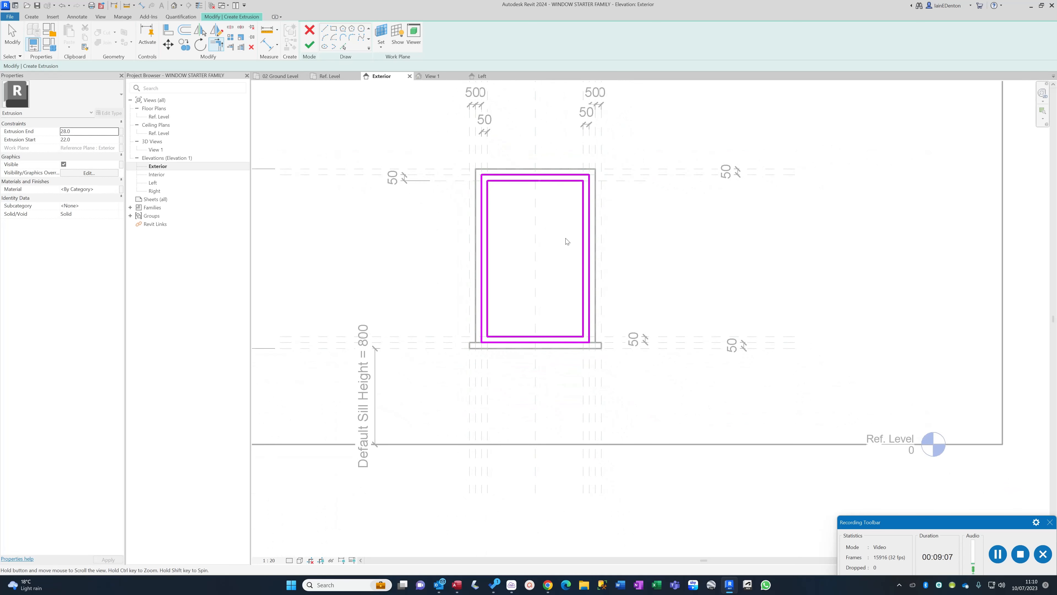
pyautogui.click(312, 43)
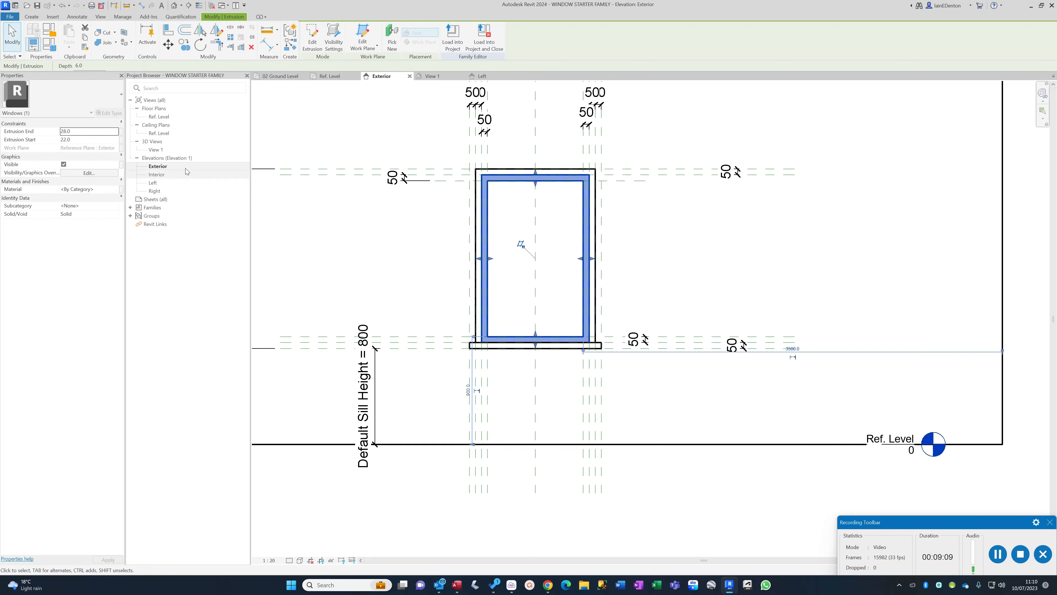
# - In the Left elevation, stretch the inner frame extrusion between the two reference planes within the frame depth, from 50 to 100
pyautogui.click(162, 183)
pyautogui.doubleClick(162, 183)
pyautogui.scroll(5, 538, 163)
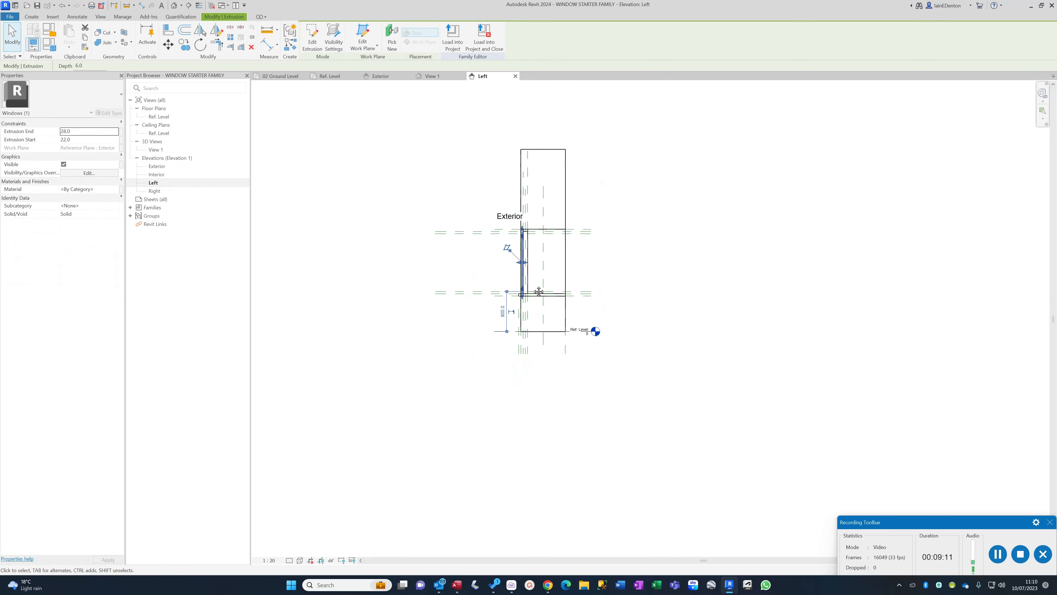
pyautogui.moveTo(539, 162); pyautogui.dragTo(503, 253, button='middle')
pyautogui.scroll(2, 510, 238)
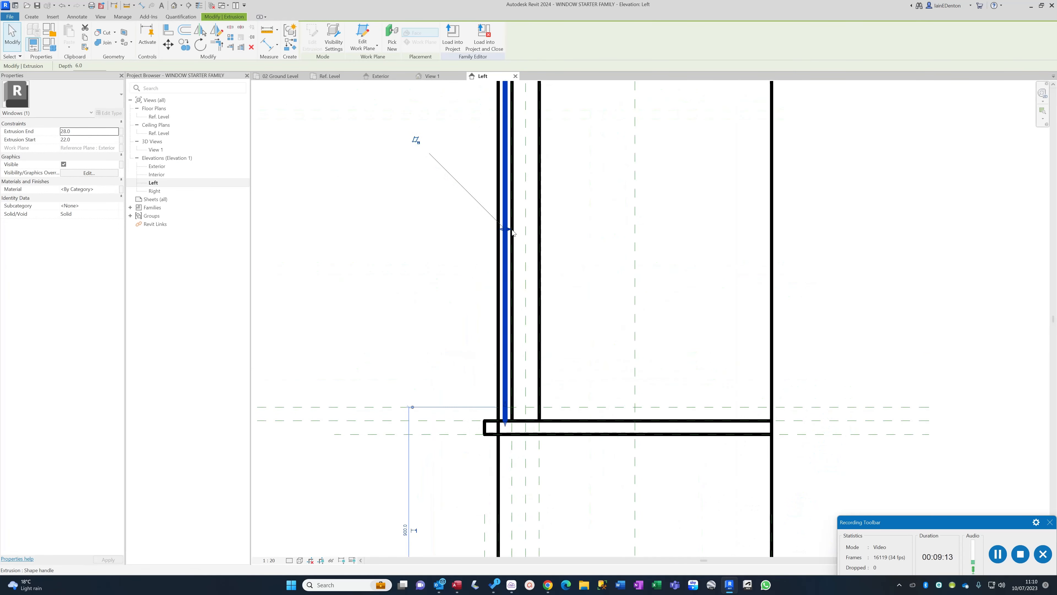
pyautogui.moveTo(512, 232); pyautogui.dragTo(526, 230)
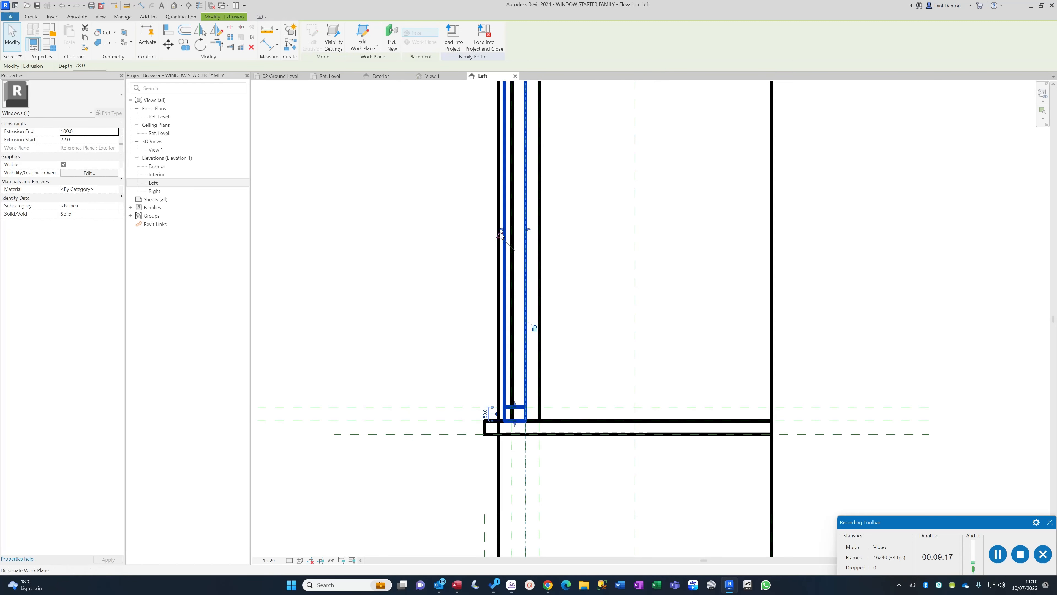
pyautogui.moveTo(501, 230); pyautogui.dragTo(511, 228)
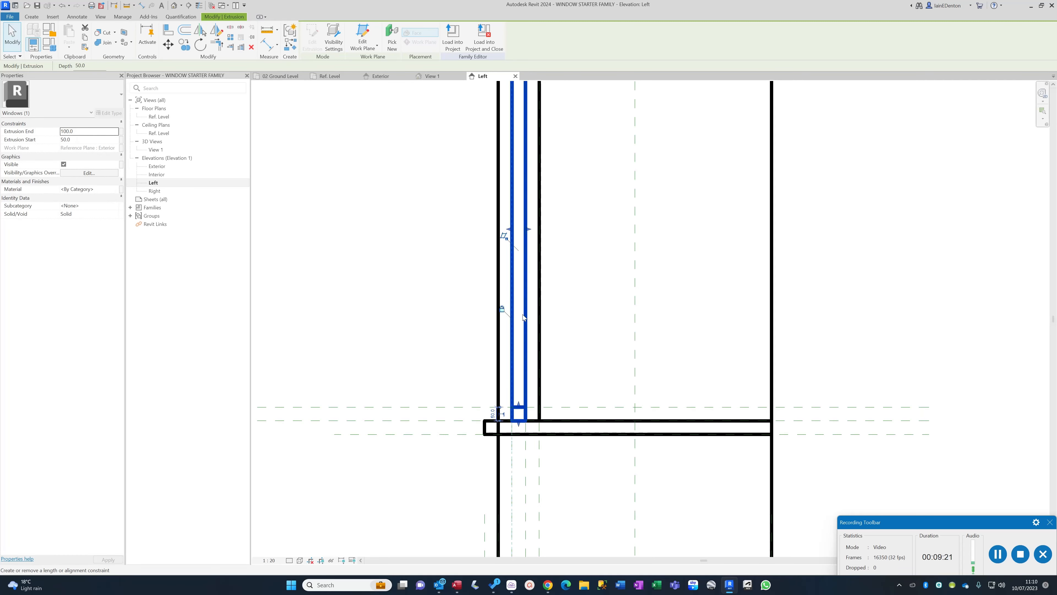
# - Examine the inner frame extrusion's fit within the outer frame from both sides of the wall in the 3D view
pyautogui.click(465, 304)
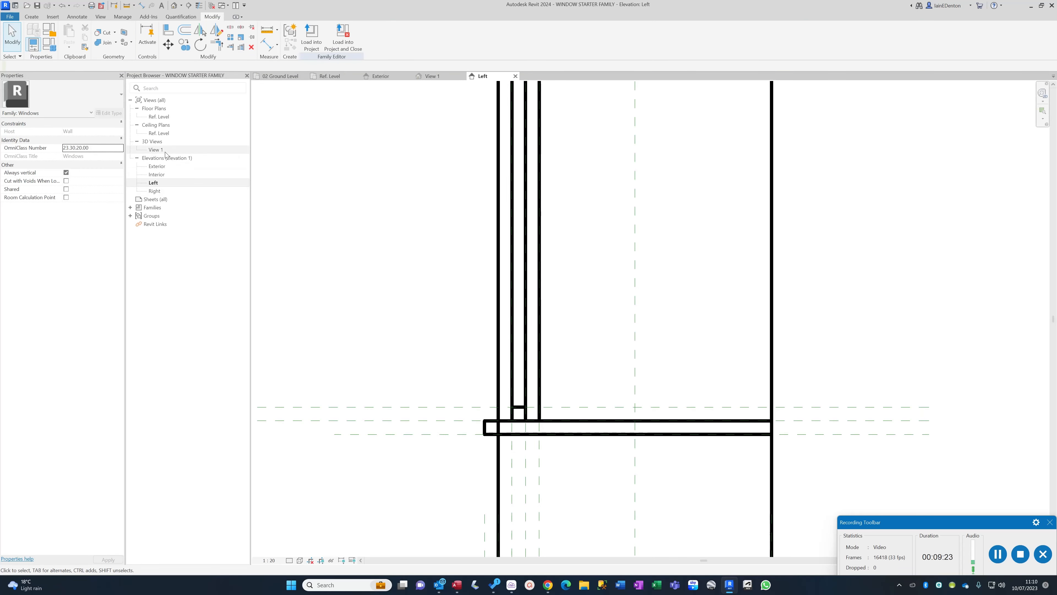
pyautogui.doubleClick(156, 150)
pyautogui.keyDown('shift'); pyautogui.moveTo(606, 300); pyautogui.dragTo(679, 212, button='middle'); pyautogui.keyUp('shift')
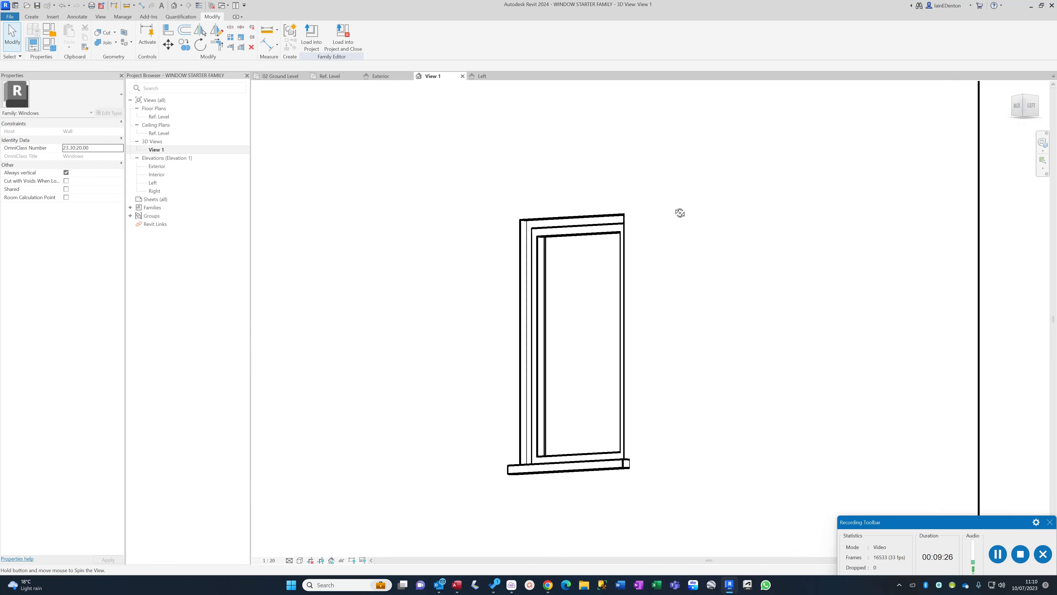
pyautogui.click(601, 234)
pyautogui.keyDown('shift'); pyautogui.moveTo(773, 259); pyautogui.dragTo(474, 302, button='middle'); pyautogui.keyUp('shift')
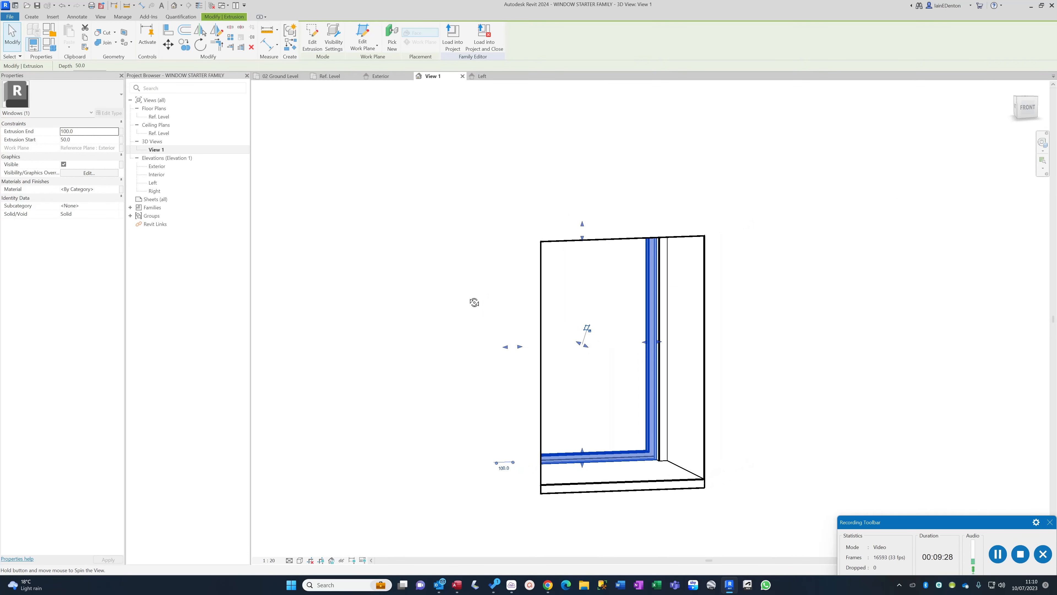
pyautogui.click(826, 281)
pyautogui.keyDown('shift'); pyautogui.moveTo(825, 280); pyautogui.dragTo(831, 361, button='middle'); pyautogui.keyUp('shift')
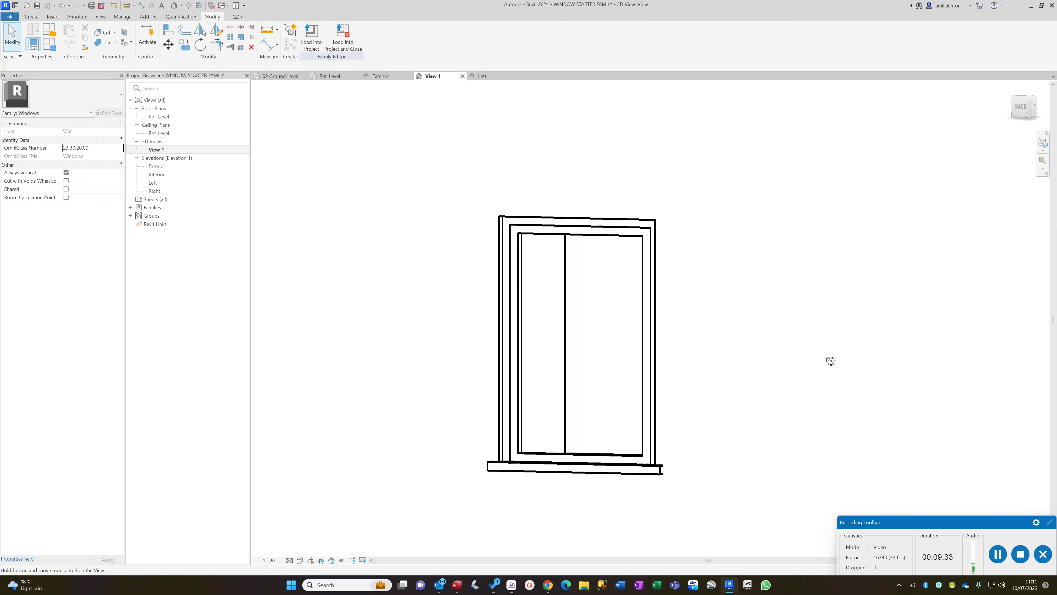
# - Try the Consistent Colors visual style in the 3D view and restore Hidden Line
pyautogui.click(300, 560)
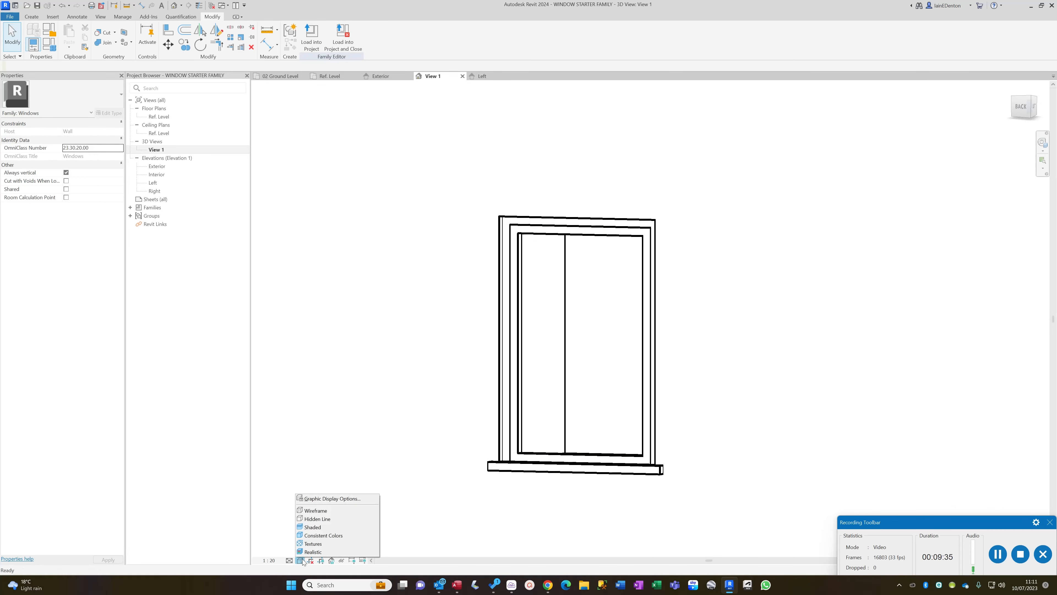
pyautogui.click(324, 536)
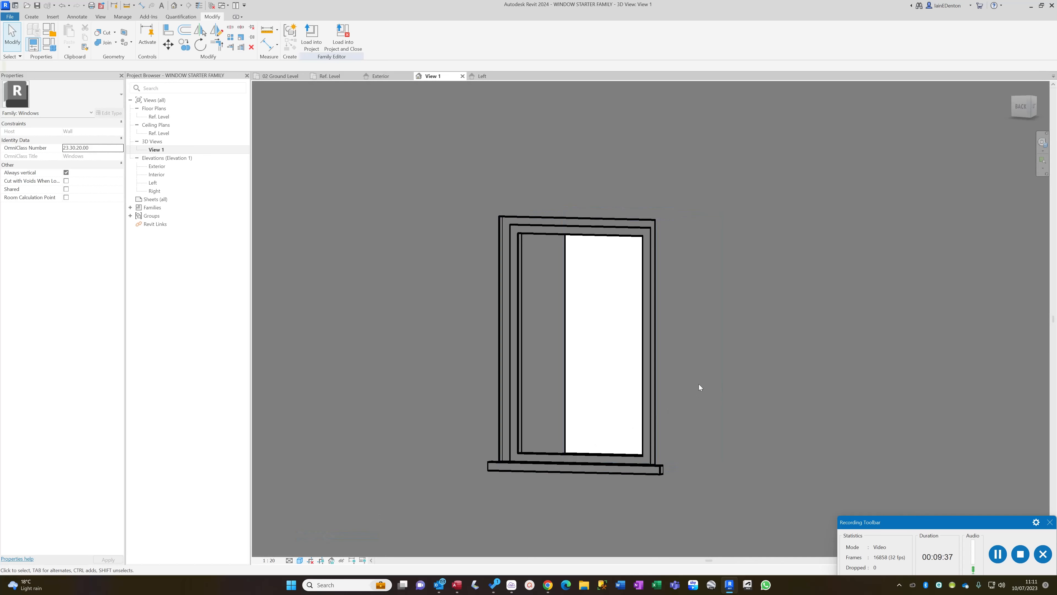
pyautogui.click(300, 561)
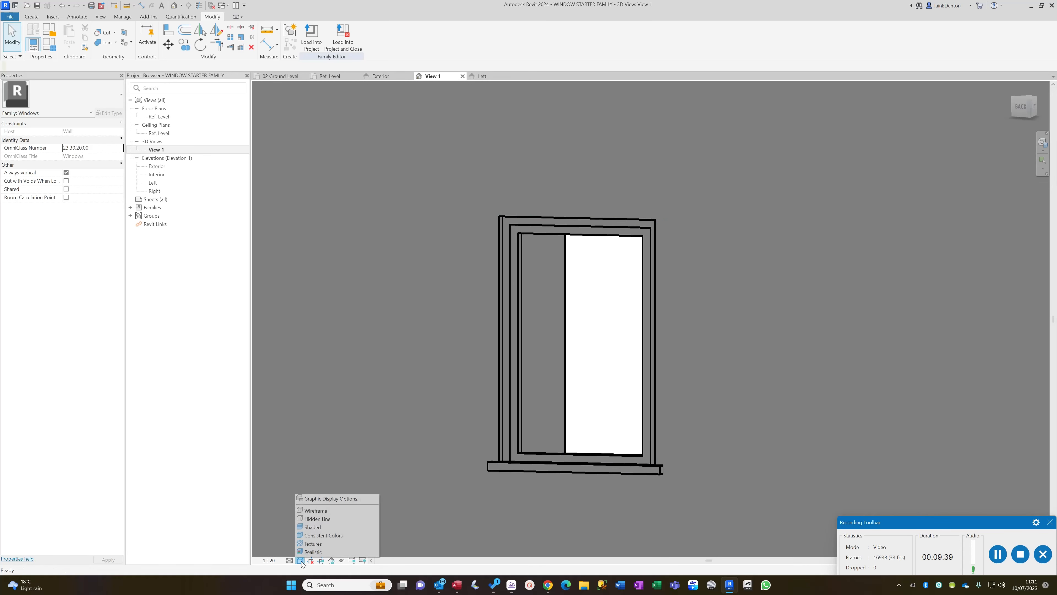
pyautogui.click(322, 519)
# - Associate the inner frame extrusion's material with the Frame Material family parameter
pyautogui.keyDown('shift'); pyautogui.moveTo(727, 396); pyautogui.dragTo(383, 468, button='middle'); pyautogui.keyUp('shift')
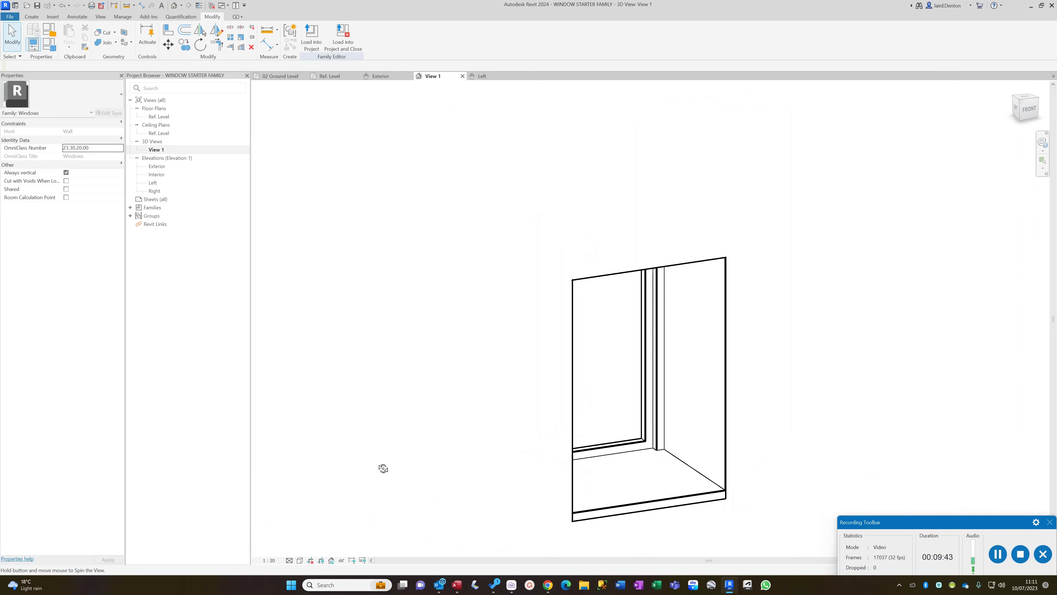
pyautogui.scroll(-1, 384, 469)
pyautogui.keyDown('shift'); pyautogui.moveTo(705, 454); pyautogui.dragTo(623, 441, button='middle'); pyautogui.keyUp('shift')
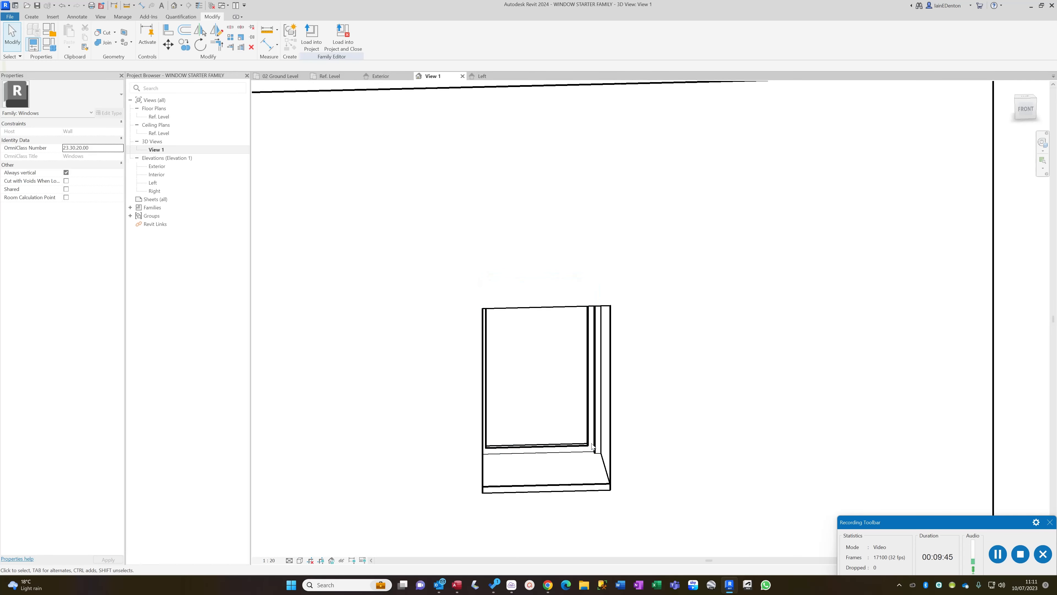
pyautogui.click(592, 446)
pyautogui.click(121, 189)
pyautogui.click(477, 267)
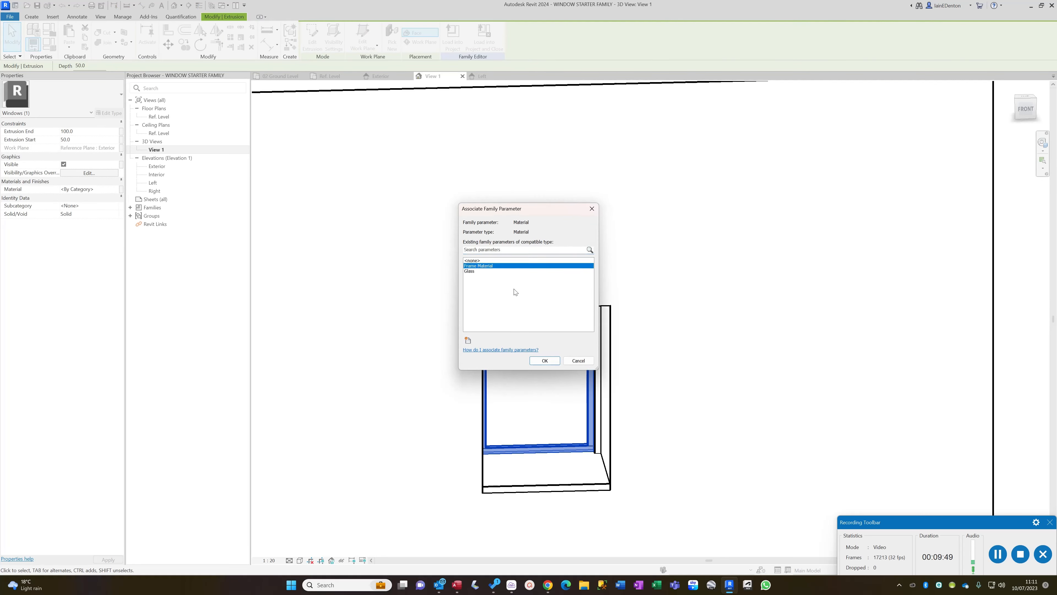
pyautogui.click(544, 360)
pyautogui.click(307, 262)
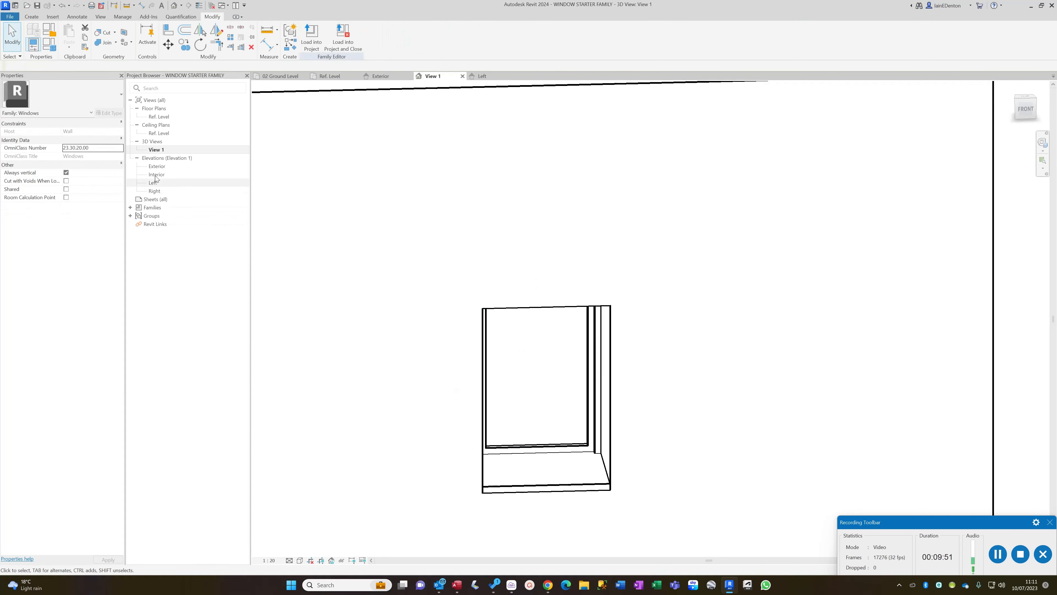
# - Start a new extrusion sketch in the Exterior elevation
pyautogui.doubleClick(157, 166)
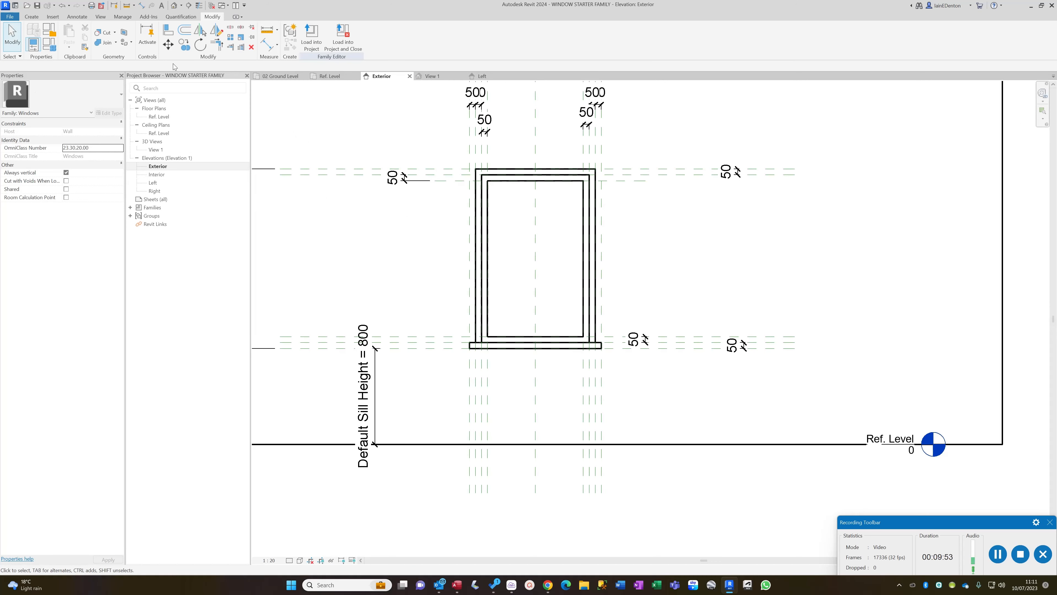
pyautogui.click(33, 17)
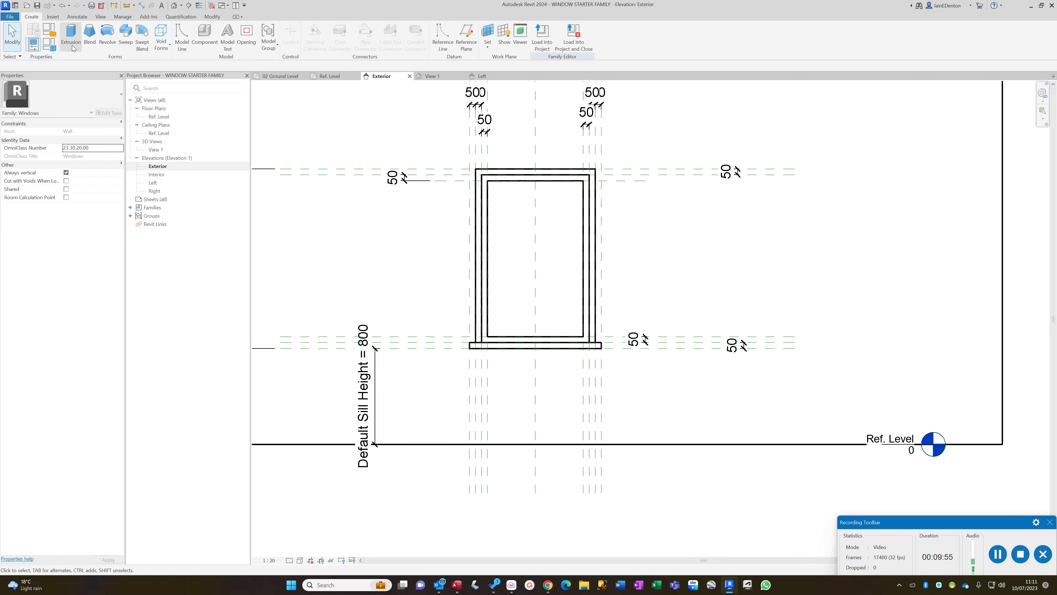
pyautogui.click(70, 37)
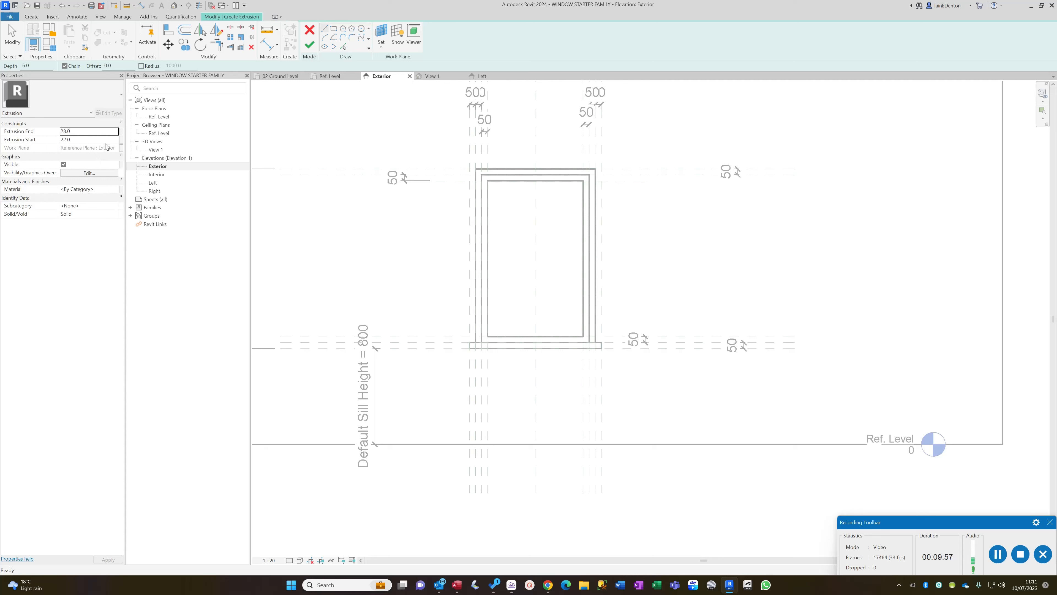
pyautogui.click(77, 140)
pyautogui.click(299, 148)
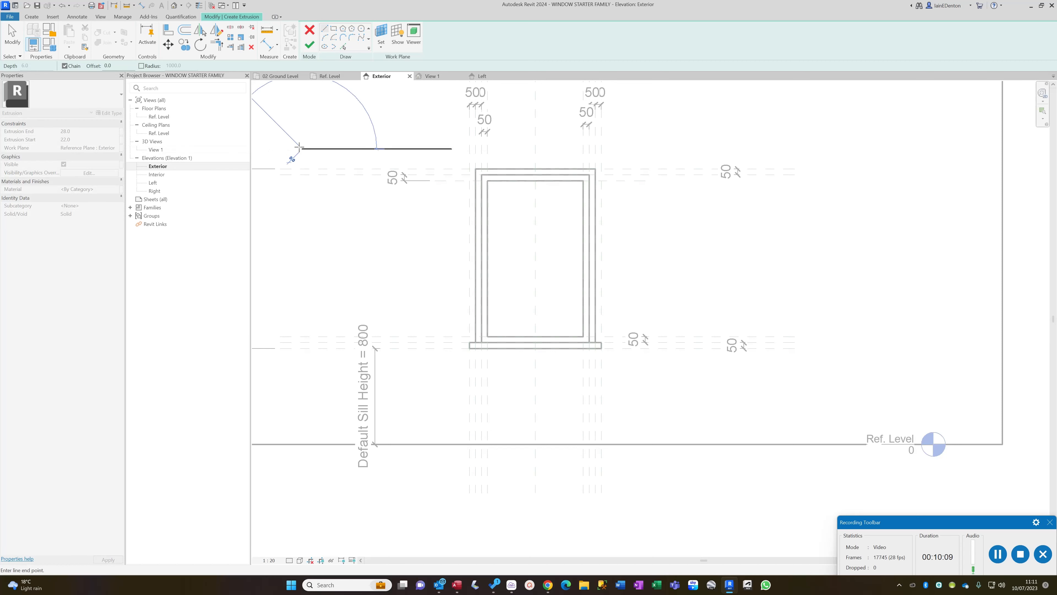
pyautogui.press('Escape')
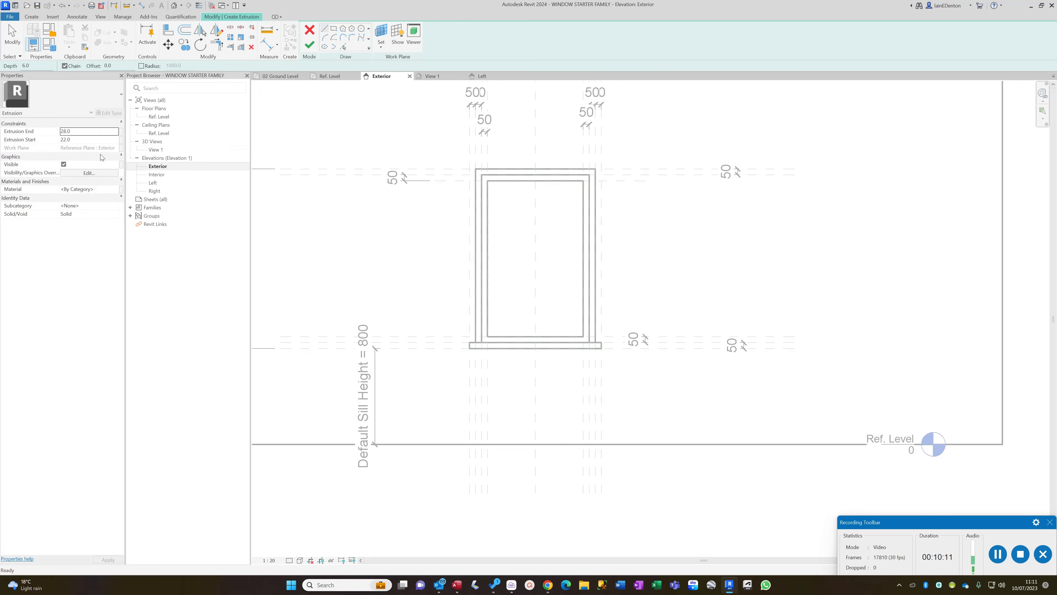
pyautogui.click(121, 149)
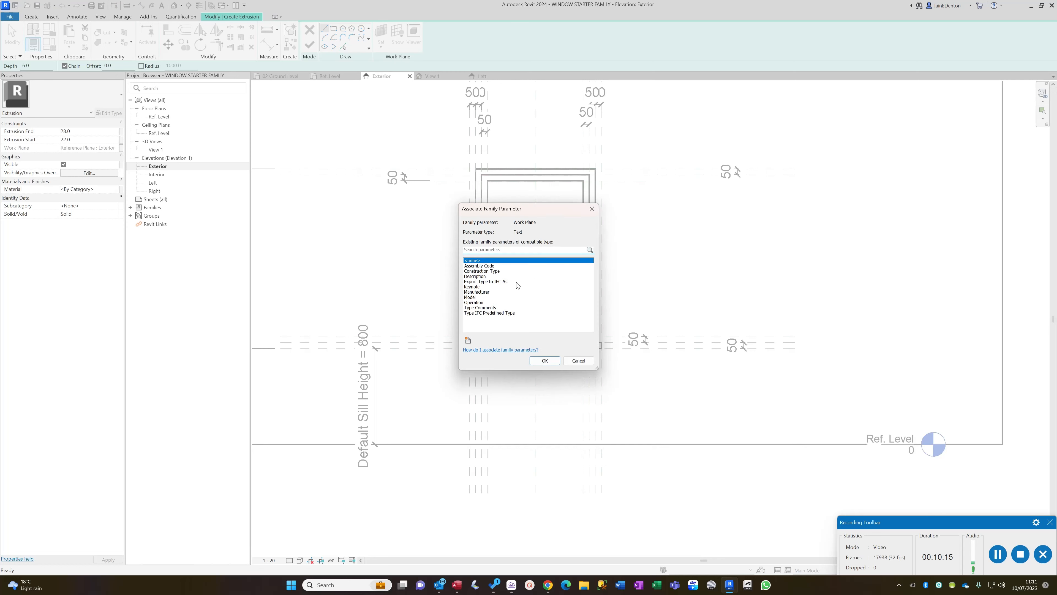
pyautogui.click(577, 361)
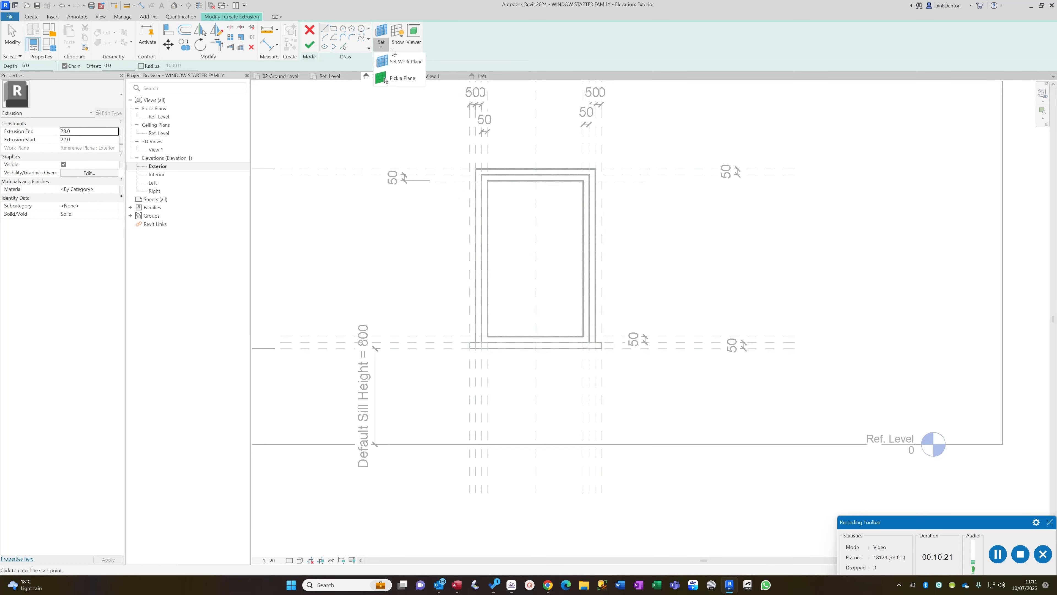
# - Set the extrusion sketch's work plane to the reference plane Front Of Frame
pyautogui.click(381, 44)
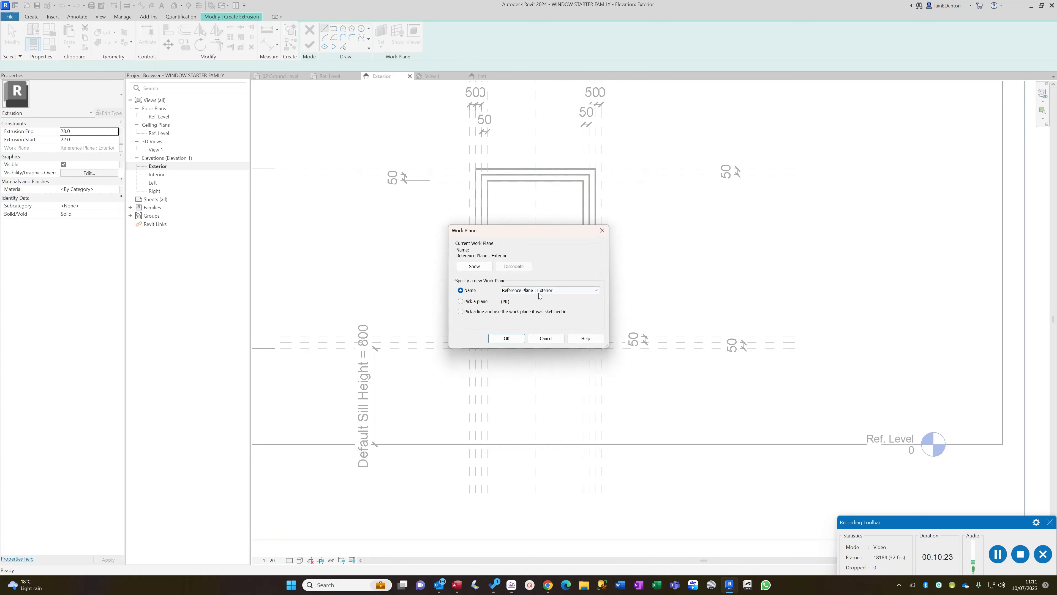
pyautogui.click(559, 290)
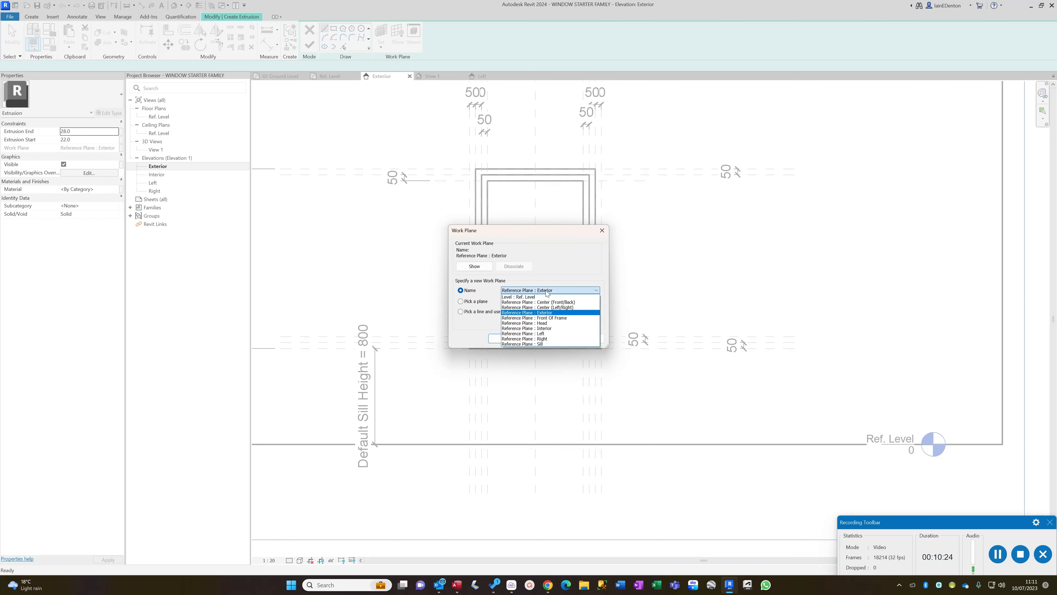
pyautogui.click(550, 322)
pyautogui.click(506, 338)
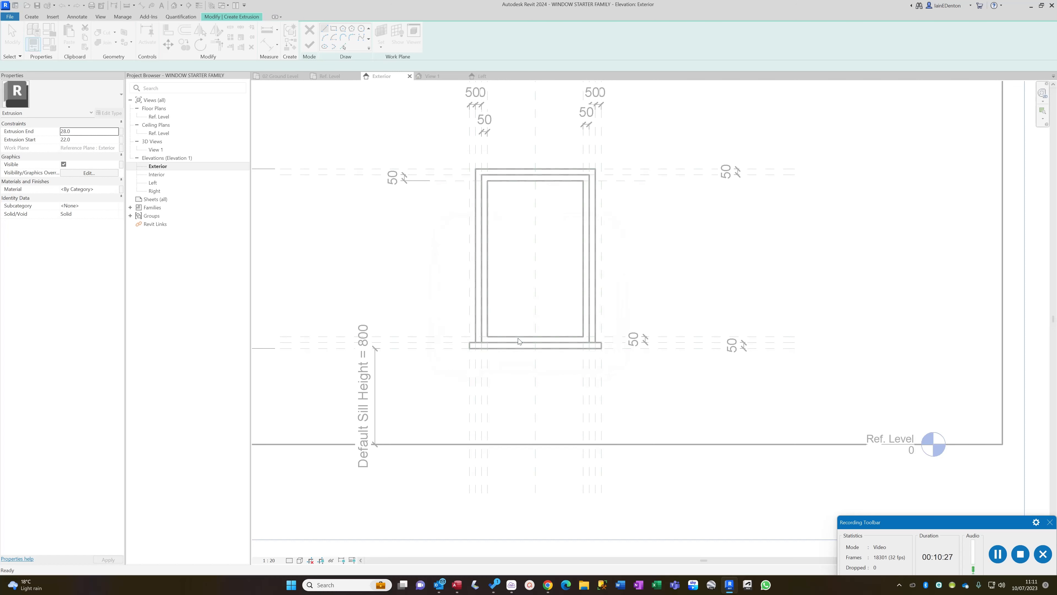
# - Examine the frame-depth reference planes and the inner frame's position in the Left elevation
pyautogui.click(153, 183)
pyautogui.doubleClick(153, 185)
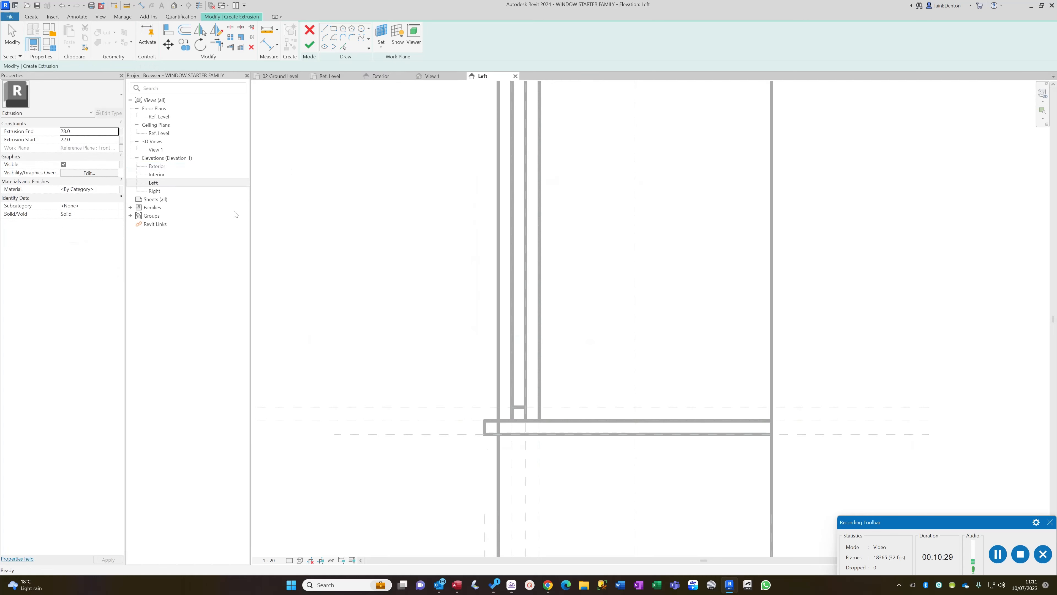
pyautogui.scroll(-4, 493, 370)
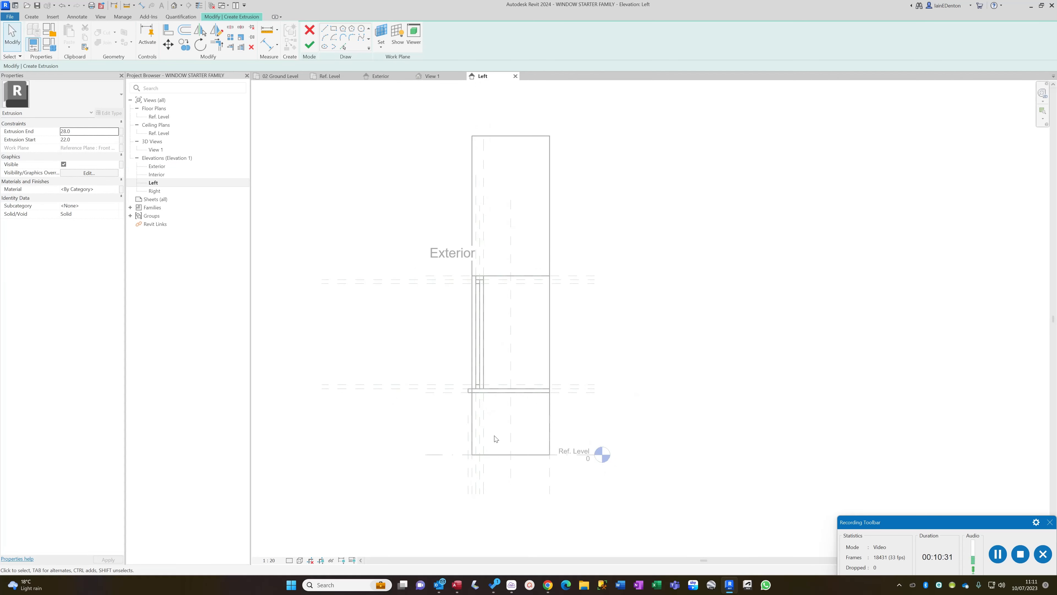
pyautogui.scroll(2, 473, 473)
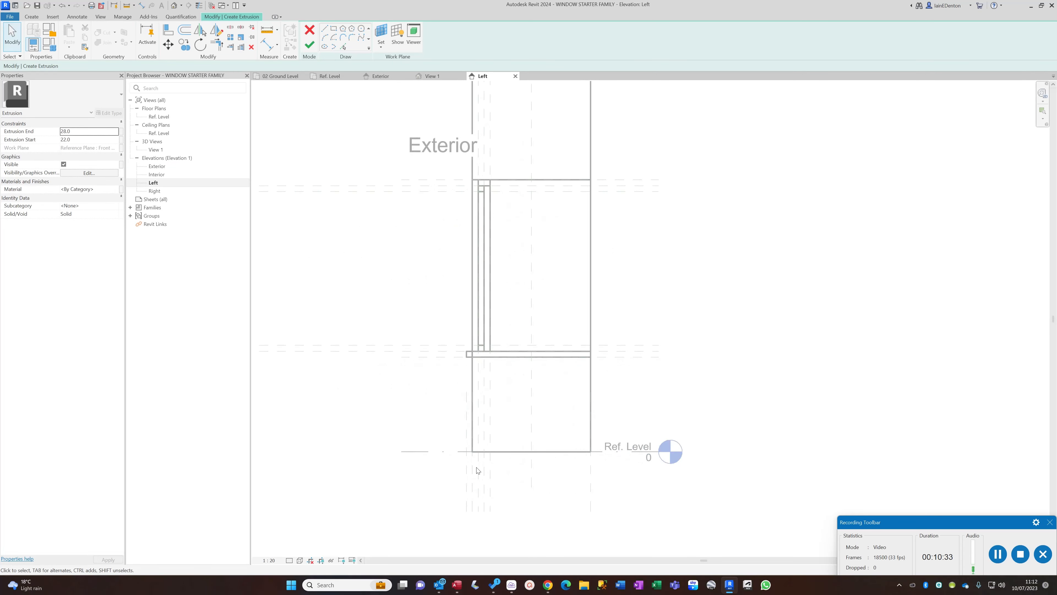
pyautogui.scroll(3, 478, 486)
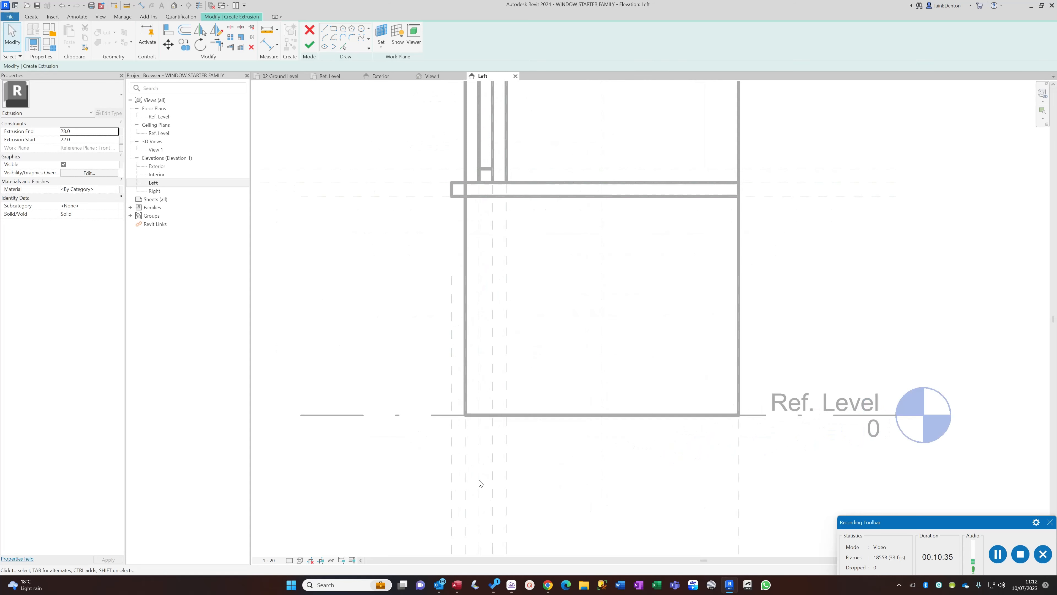
pyautogui.scroll(-1, 481, 476)
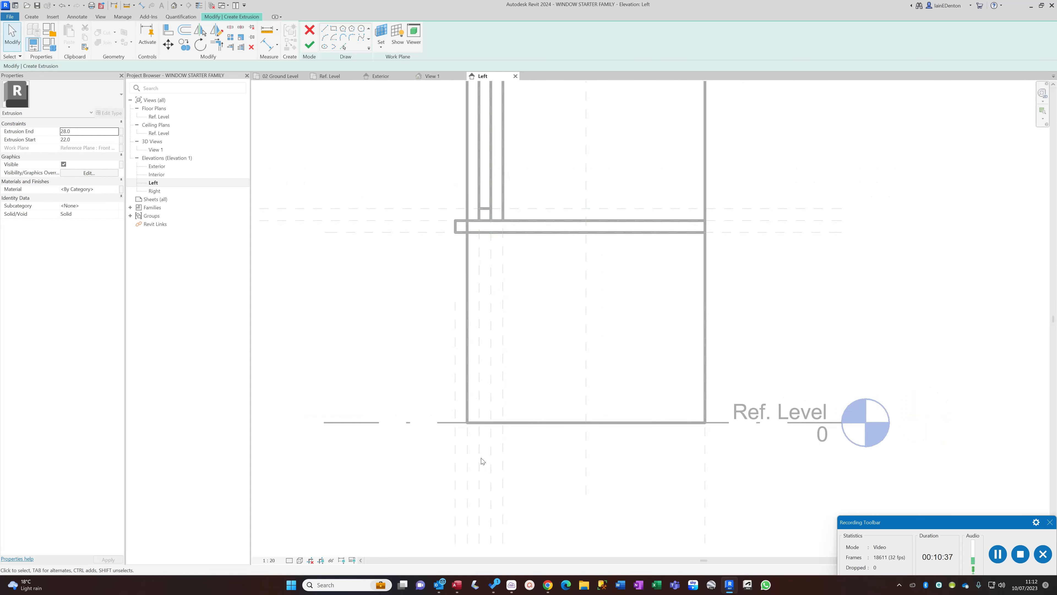
pyautogui.scroll(-3, 481, 461)
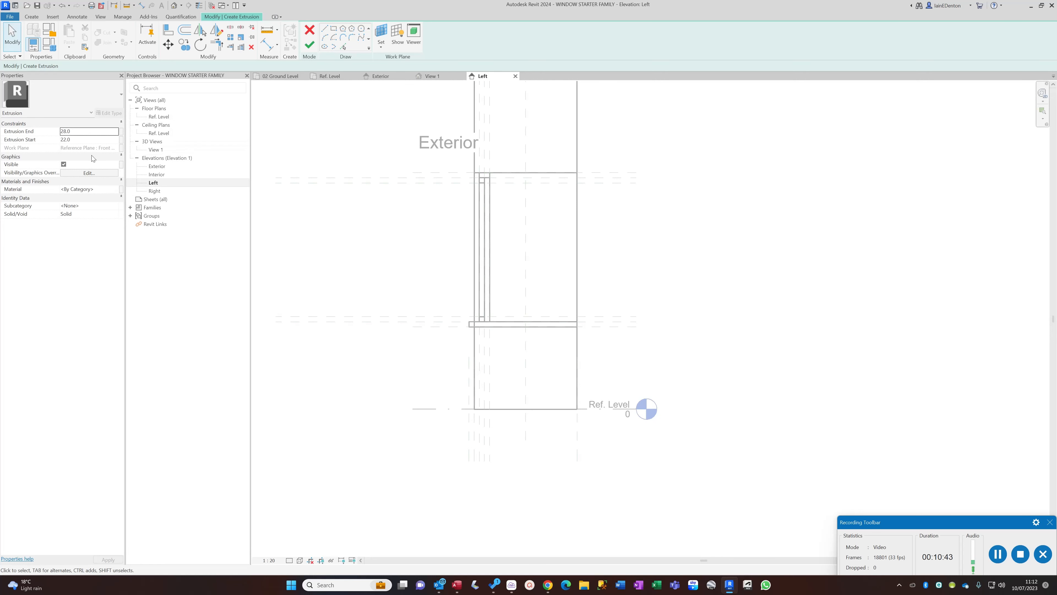
pyautogui.click(75, 140)
# - In the Exterior elevation, sketch a rectangle about 360 by 640 mm inside the inner frame and finish it as an extrusion from 22 to 28
pyautogui.doubleClick(157, 166)
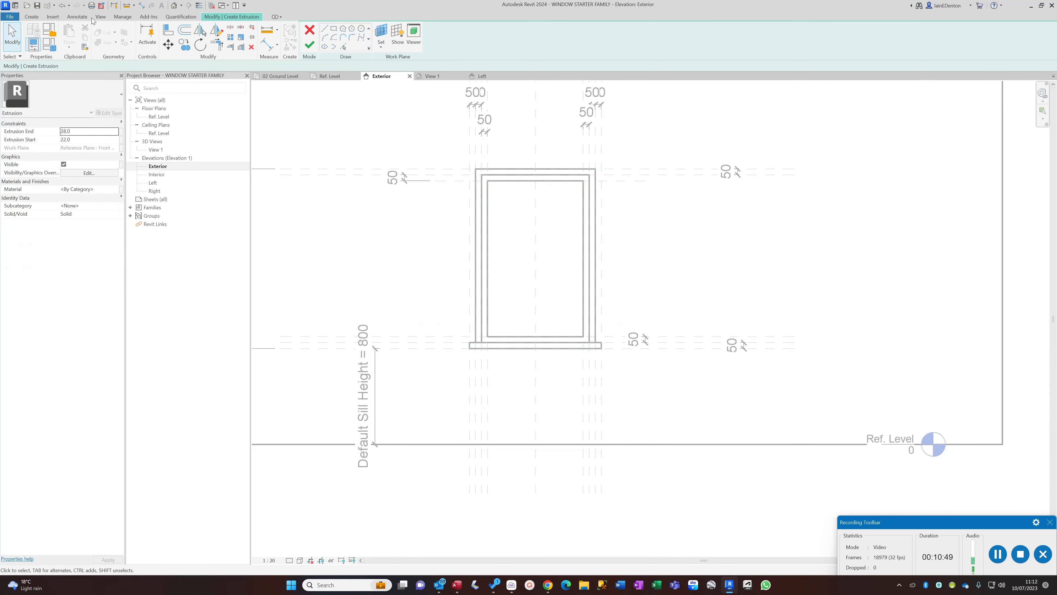
pyautogui.click(37, 17)
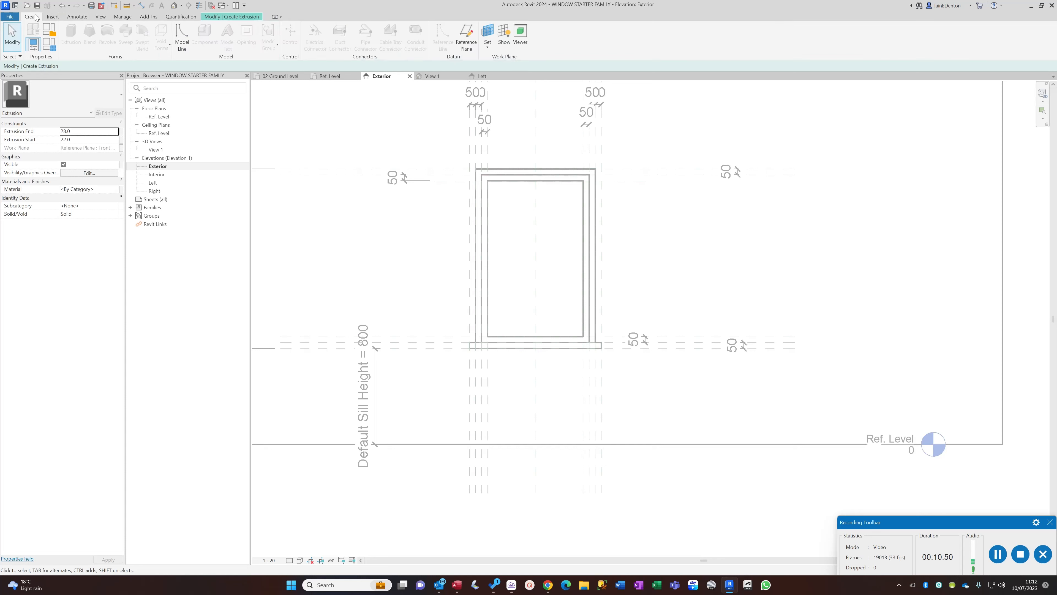
pyautogui.click(236, 17)
pyautogui.click(334, 29)
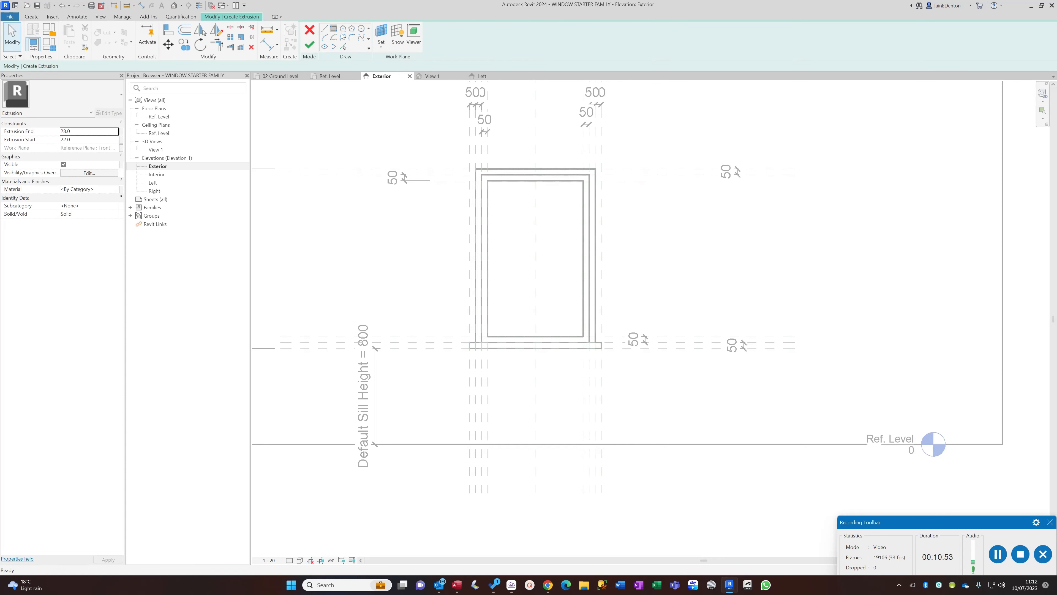
pyautogui.click(519, 230)
pyautogui.click(562, 308)
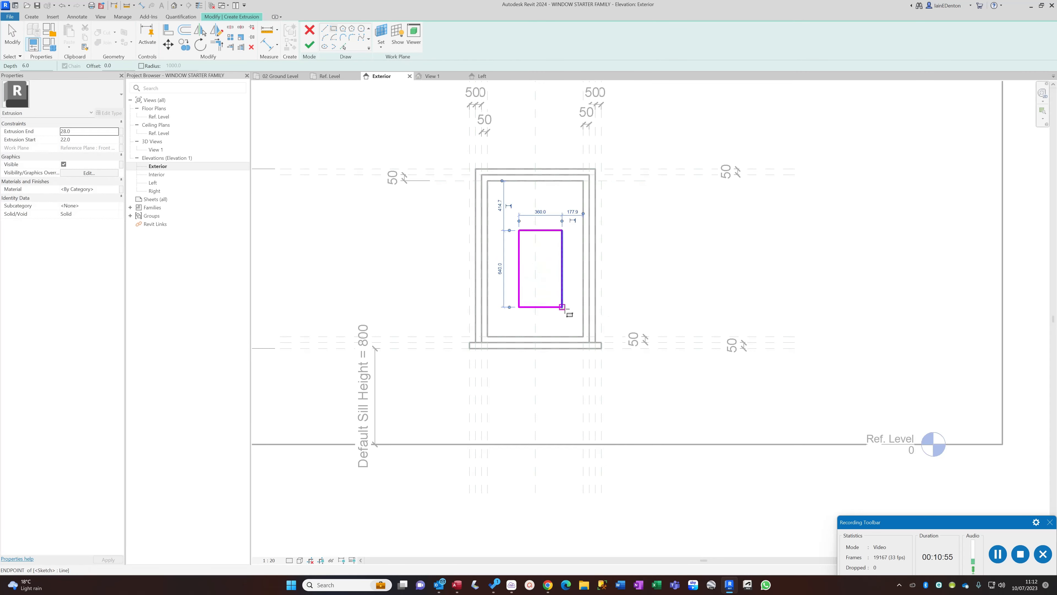
pyautogui.click(310, 45)
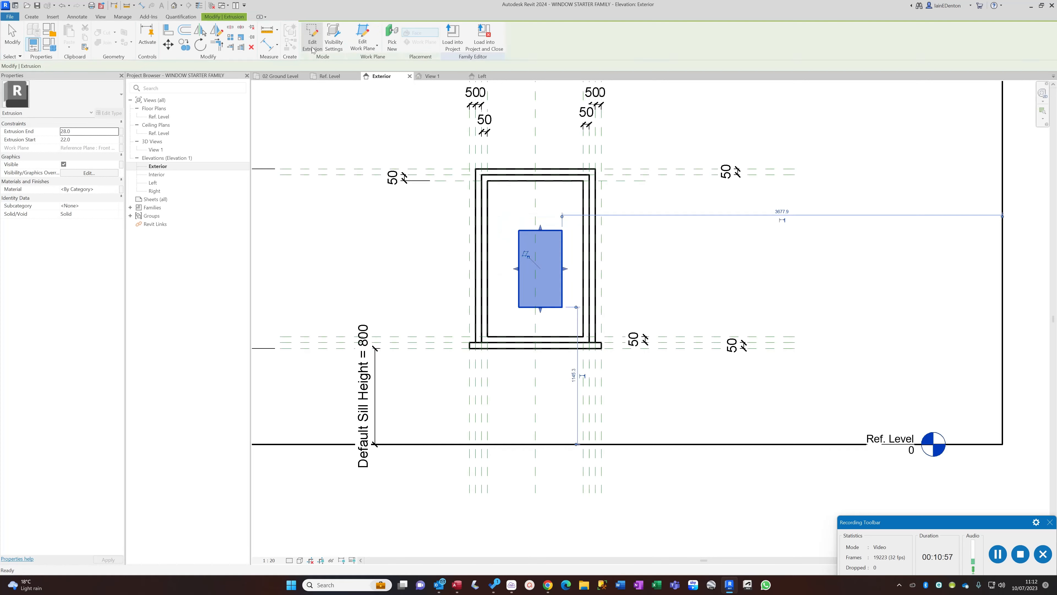
# - Check the new thin extrusion's depth position within the inner frame in the Left elevation and return to the Exterior elevation
pyautogui.doubleClick(153, 183)
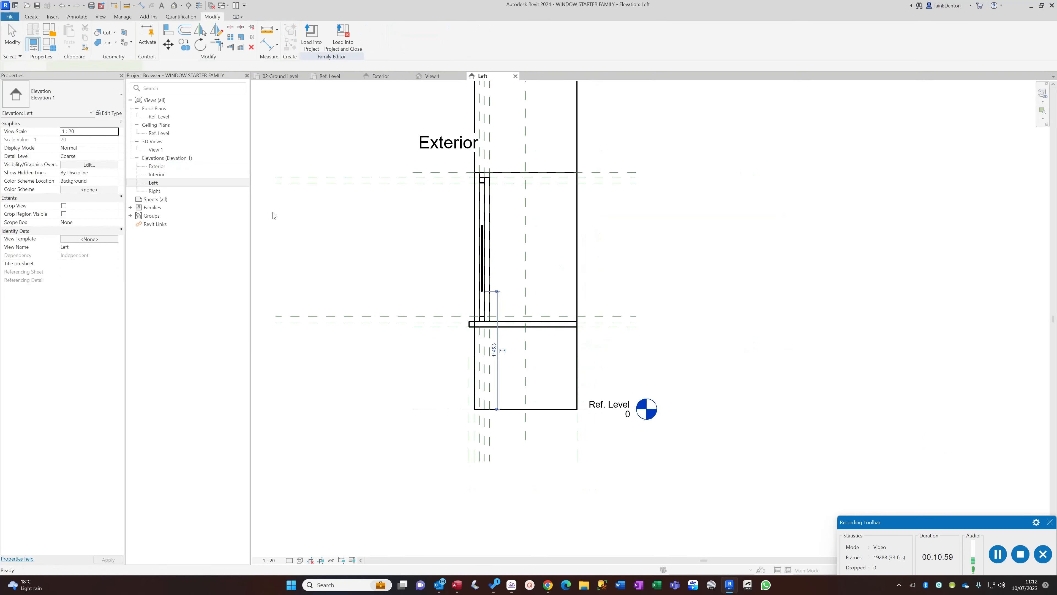
pyautogui.scroll(5, 455, 217)
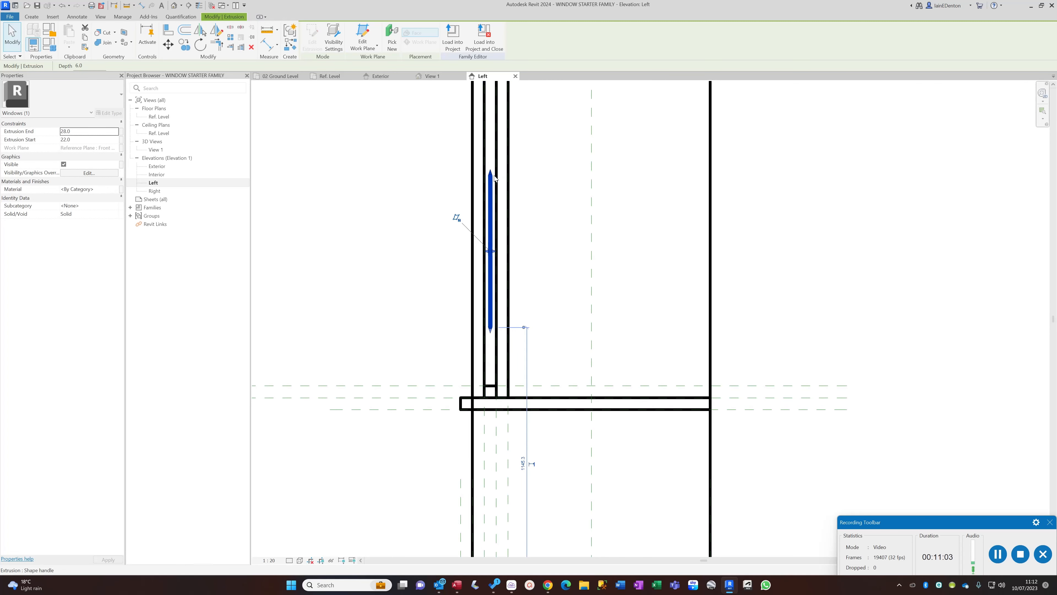
pyautogui.doubleClick(157, 167)
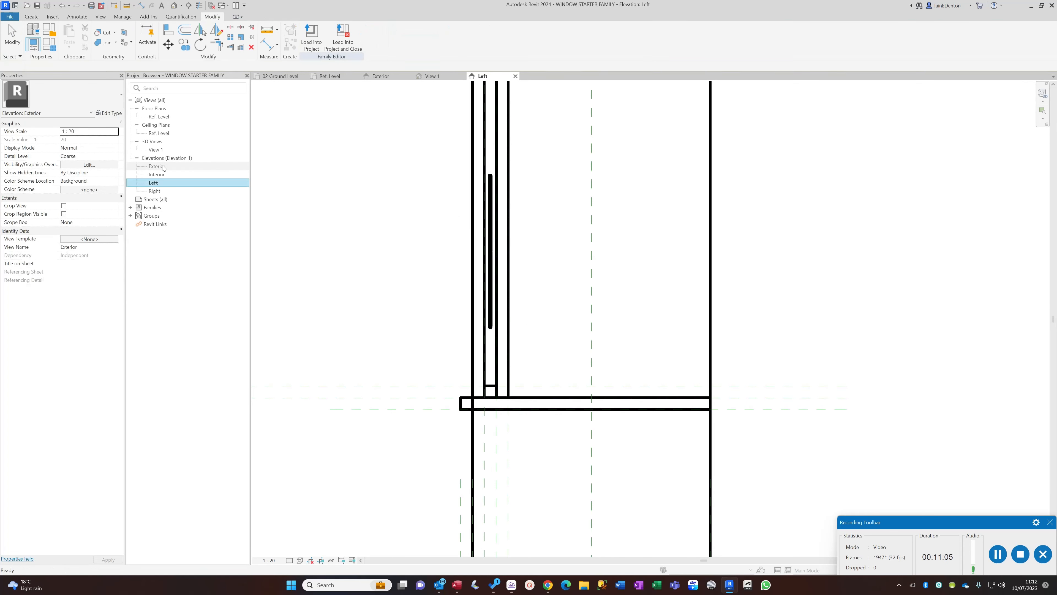
# - In the Exterior elevation, align all four edges of the thin glass extrusion to the reference planes along the inner frame's opening
pyautogui.moveTo(516, 272); pyautogui.dragTo(498, 270)
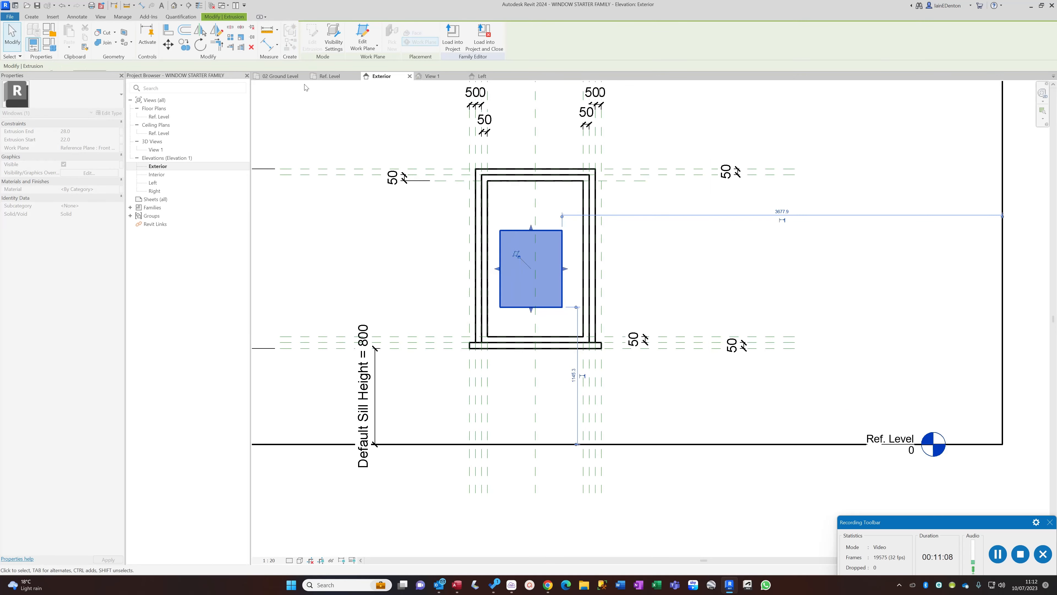
pyautogui.click(168, 30)
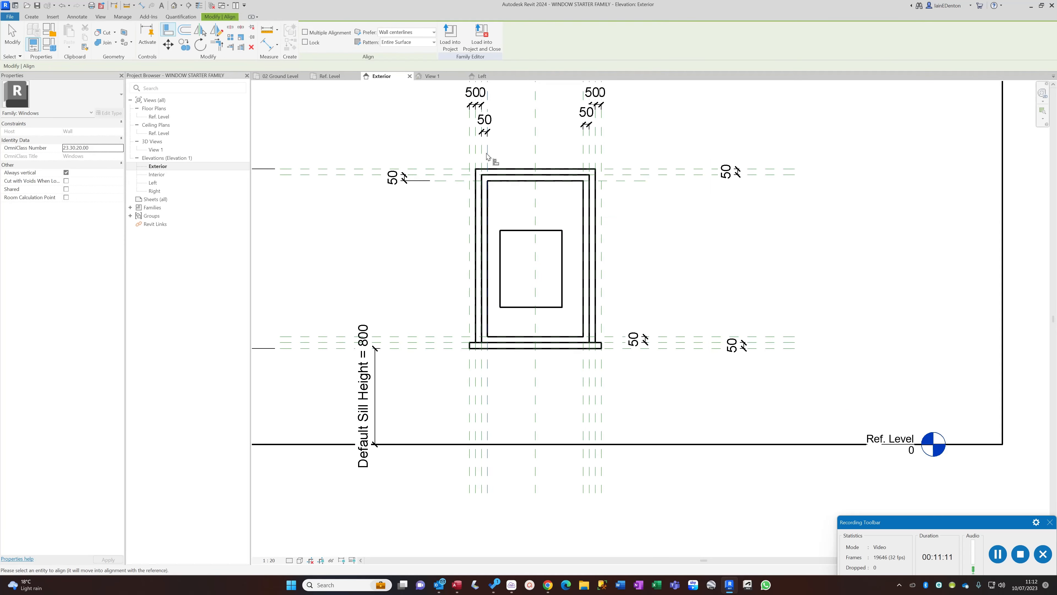
pyautogui.click(500, 252)
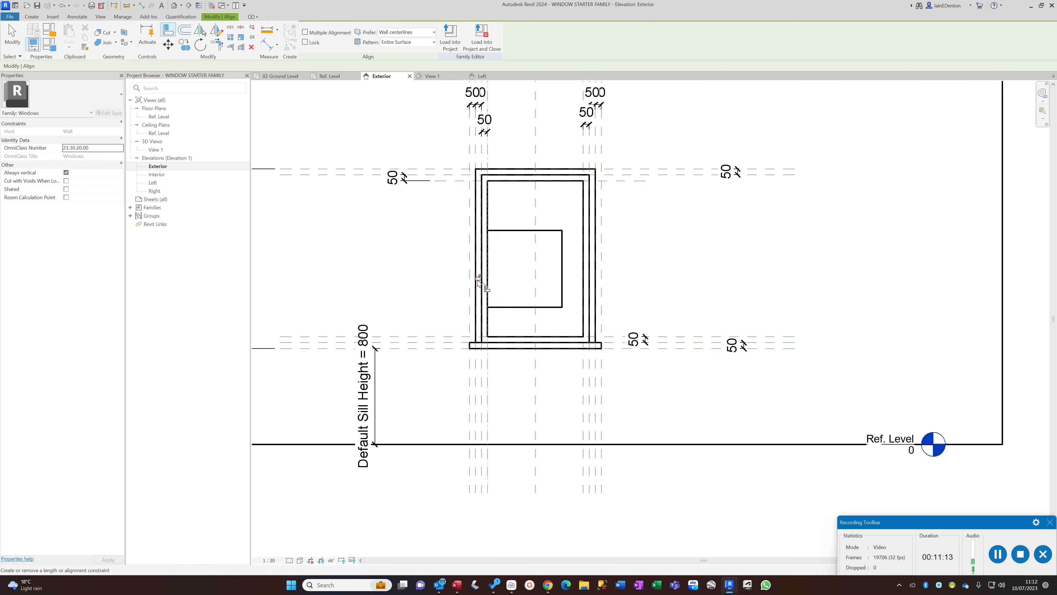
pyautogui.click(610, 181)
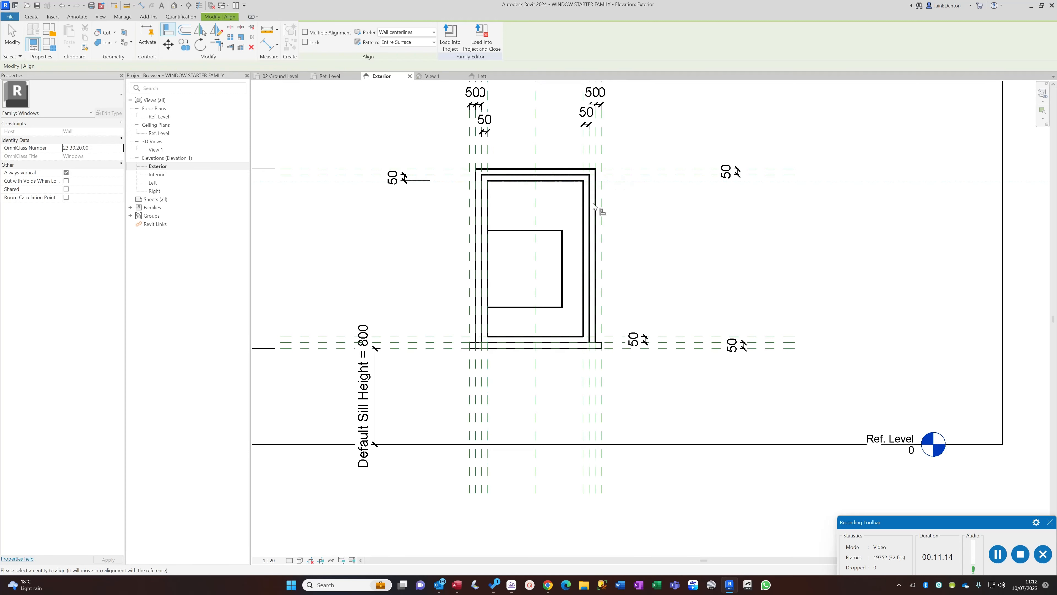
pyautogui.click(556, 232)
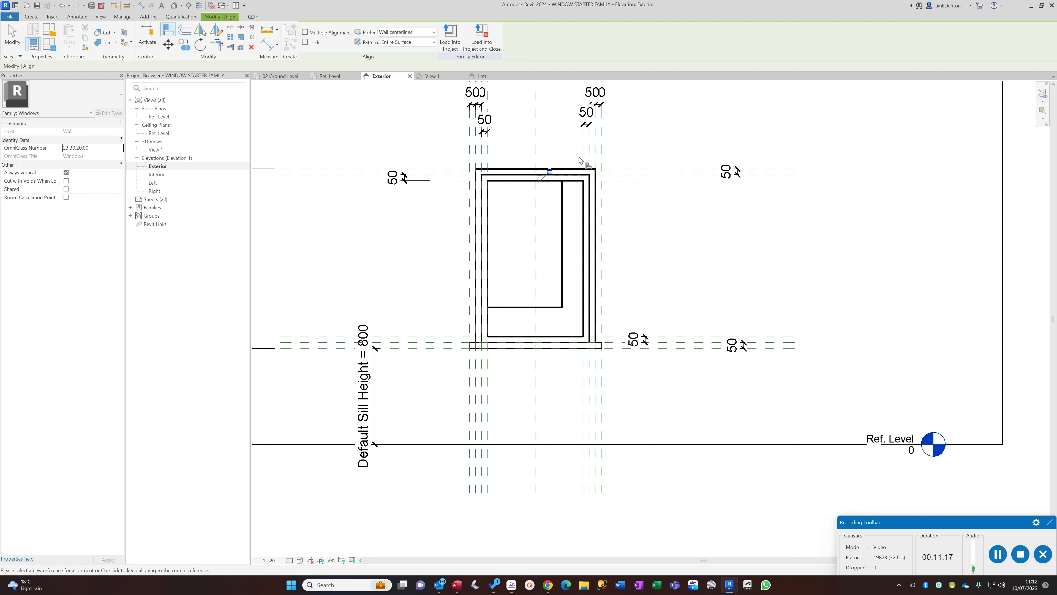
pyautogui.click(583, 180)
pyautogui.click(562, 220)
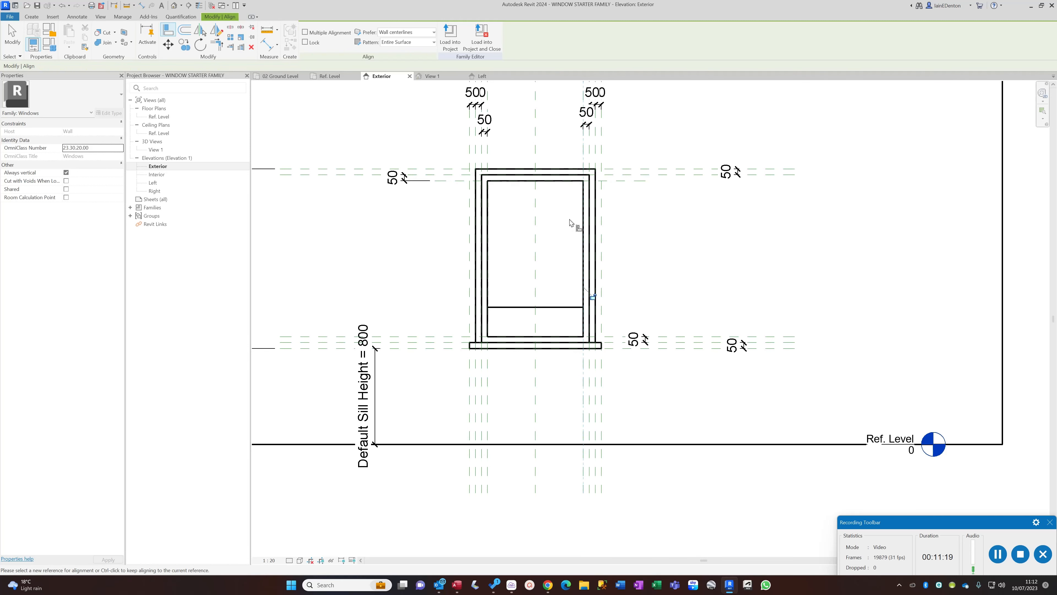
pyautogui.click(632, 337)
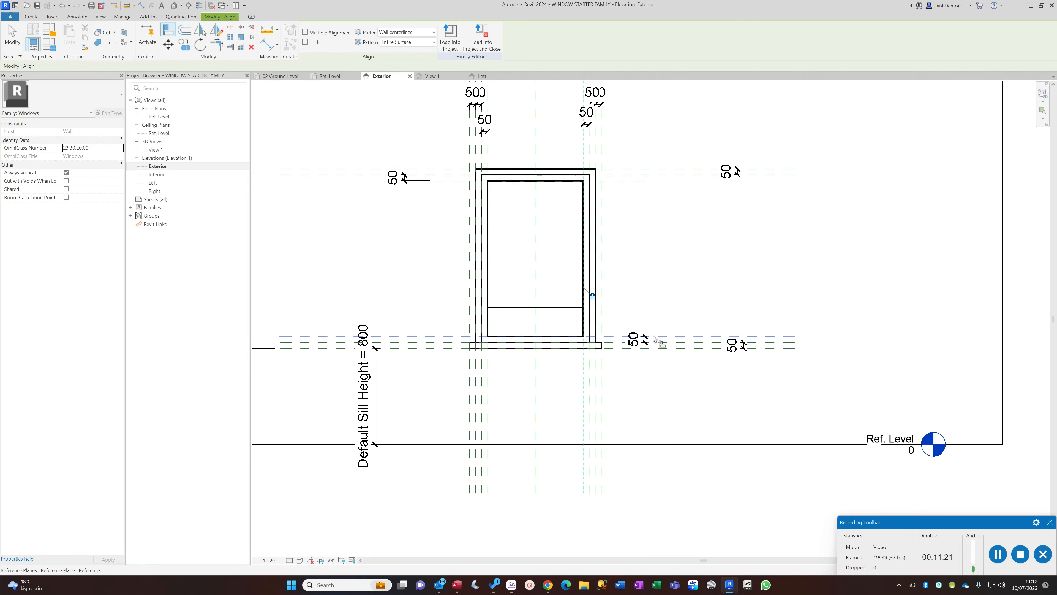
pyautogui.click(577, 308)
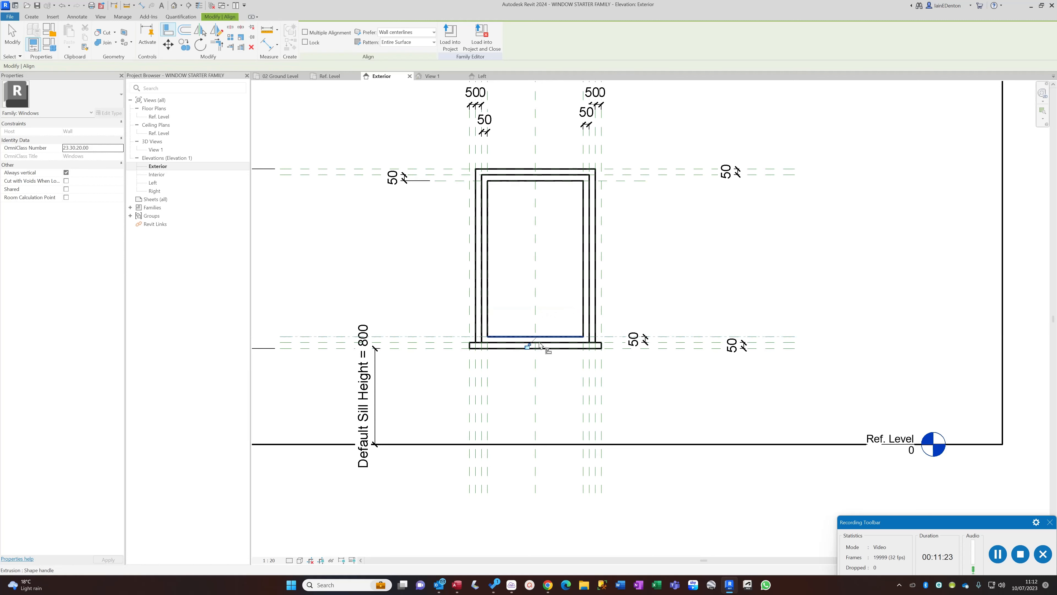
pyautogui.press('Escape')
pyautogui.press('Escape')
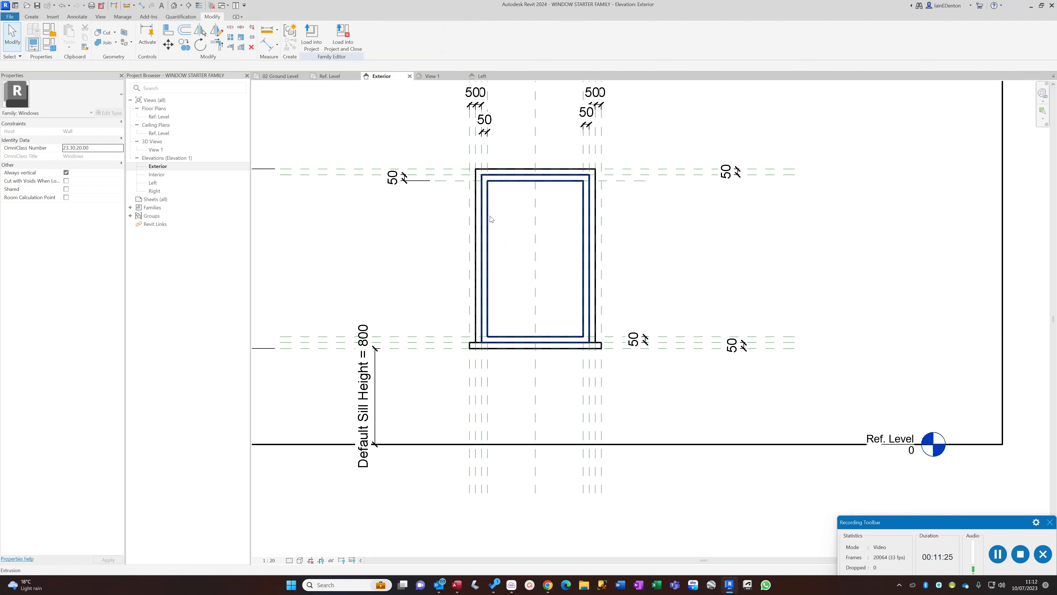
# - In the Left elevation, associate the thin pane extrusion's Material with the Glass family parameter
pyautogui.doubleClick(153, 183)
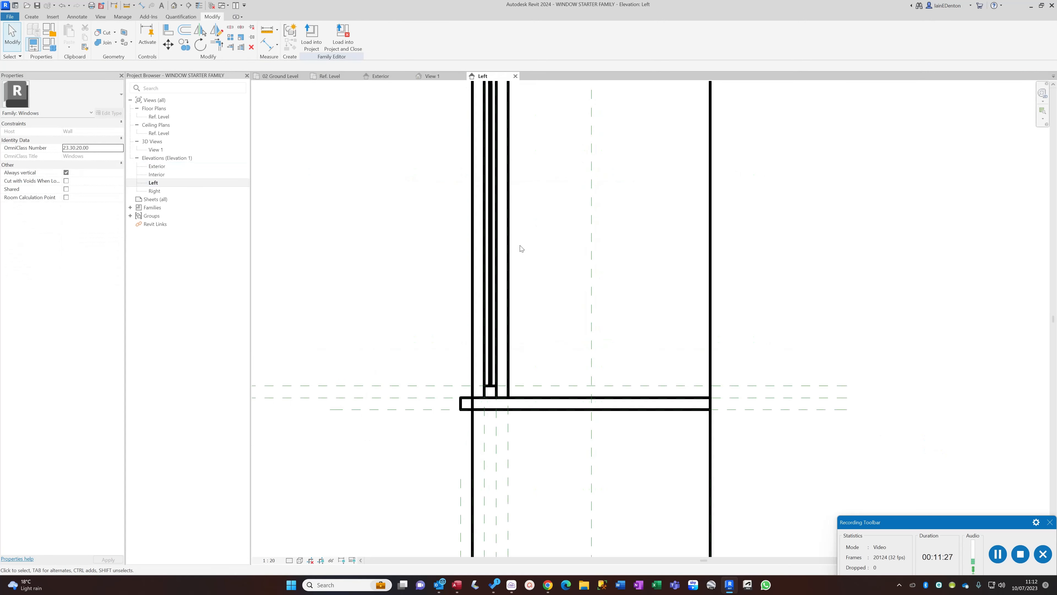
pyautogui.click(493, 267)
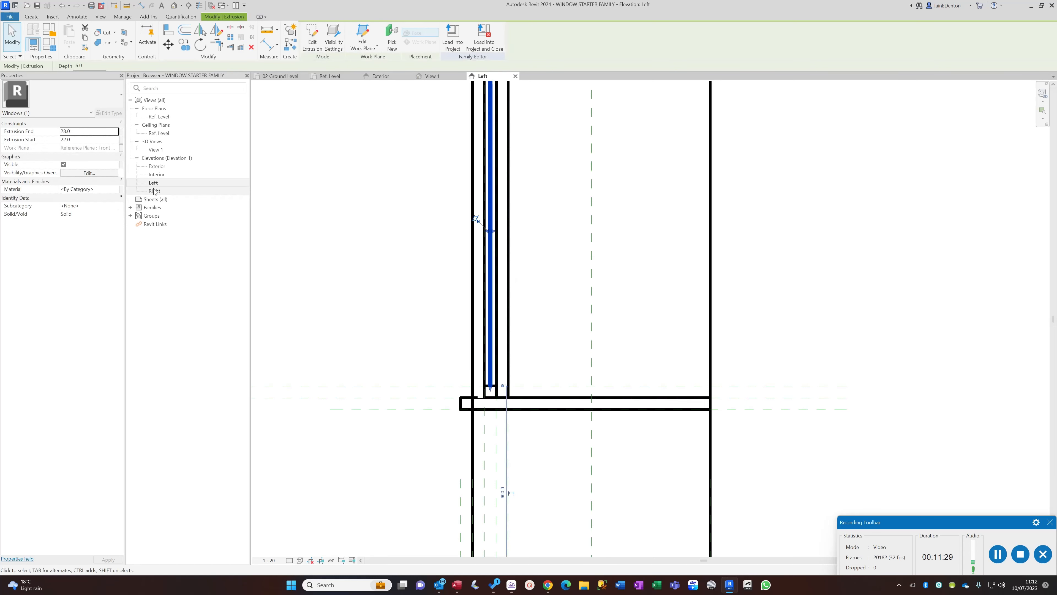
pyautogui.click(122, 189)
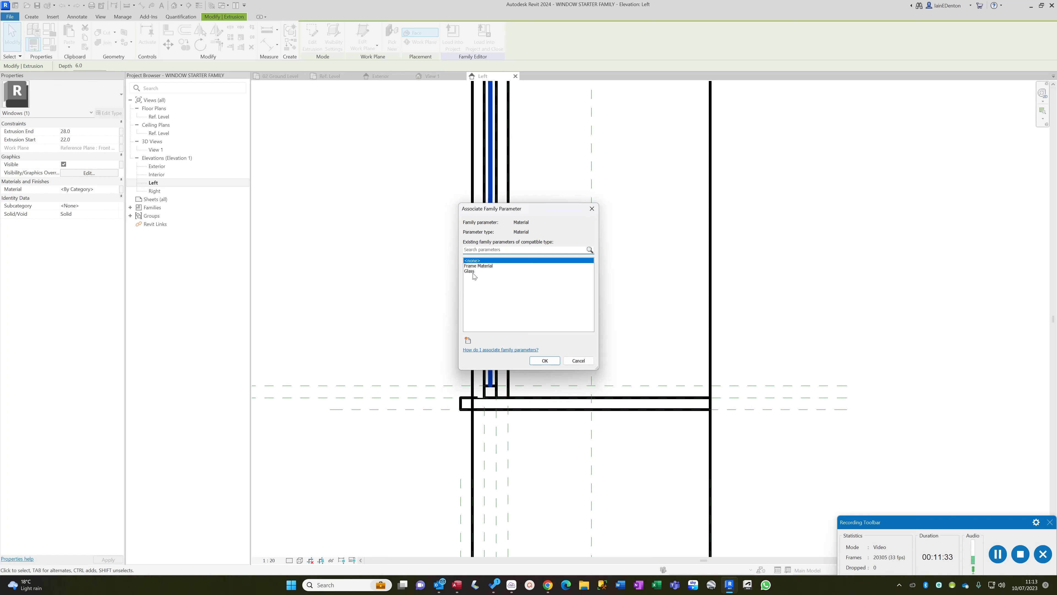
pyautogui.click(472, 271)
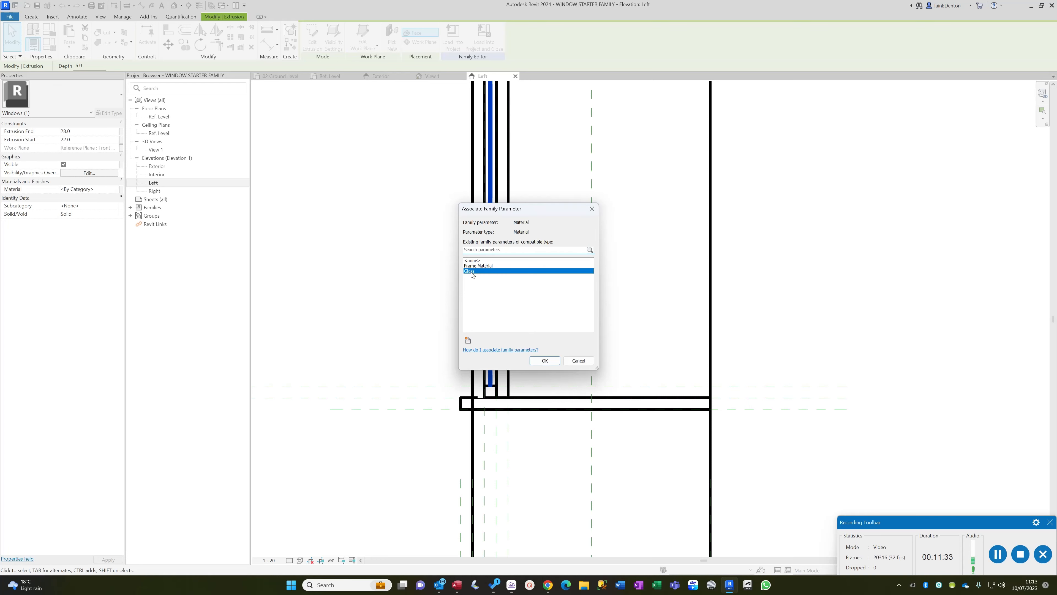
pyautogui.click(545, 361)
pyautogui.click(413, 209)
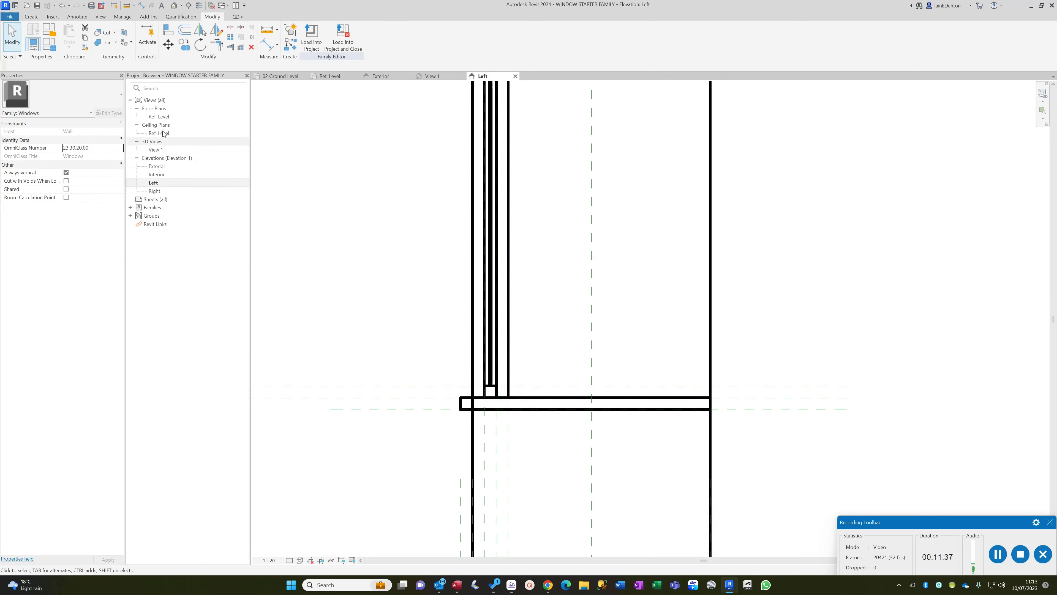
# - Inspect the finished window in 3D view View 1 and load the family into the project
pyautogui.doubleClick(164, 152)
pyautogui.scroll(-2, 595, 344)
pyautogui.keyDown('shift'); pyautogui.moveTo(680, 375); pyautogui.dragTo(642, 354, button='middle'); pyautogui.keyUp('shift')
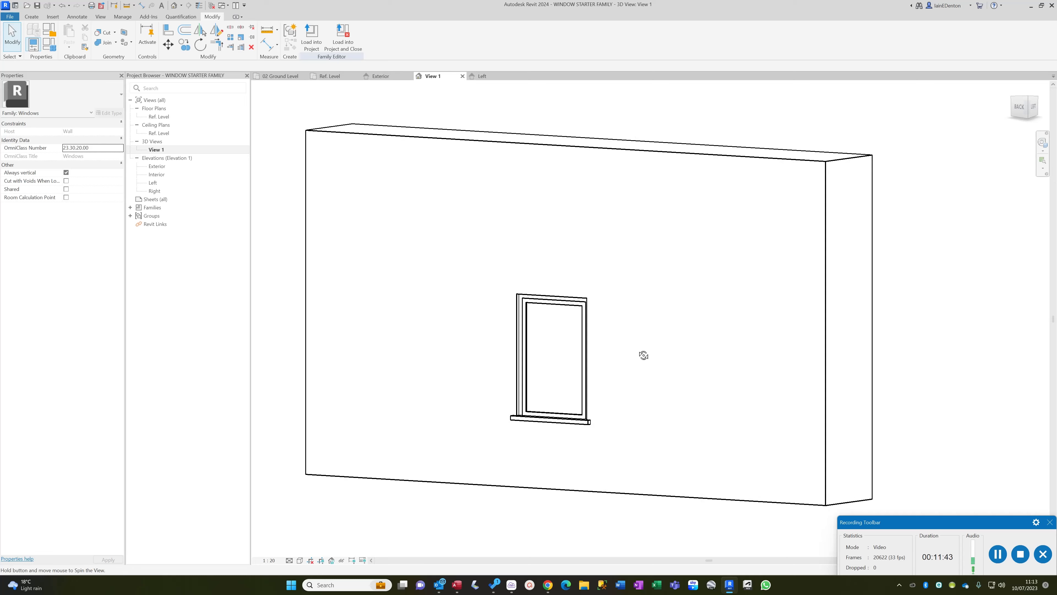
pyautogui.click(343, 46)
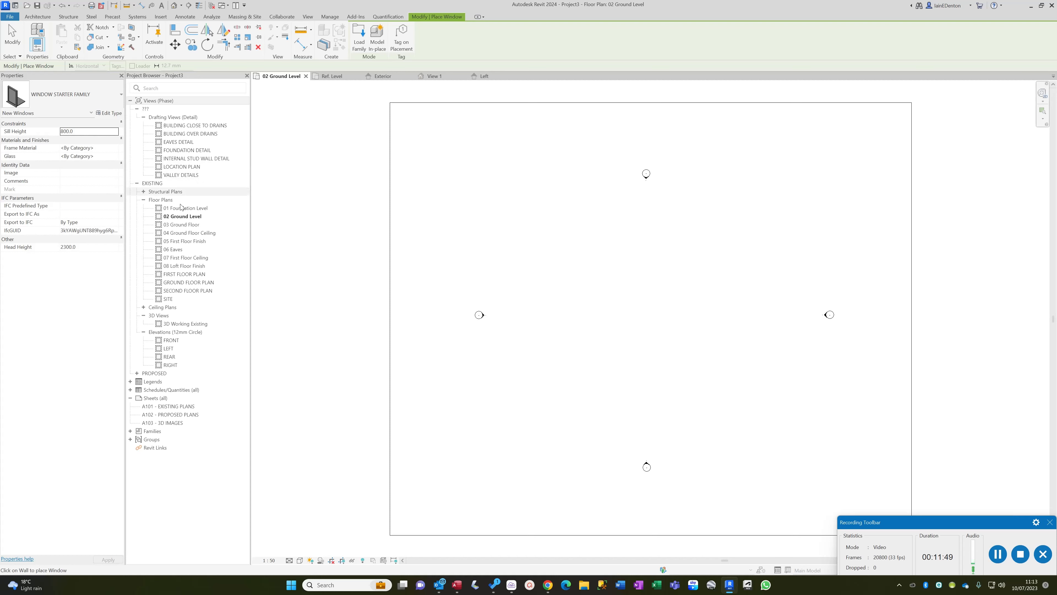
# - On the 02 Ground Level plan, draw a horizontal 250mm Cavity Main wall 8500 mm long and flip its orientation
pyautogui.click(36, 17)
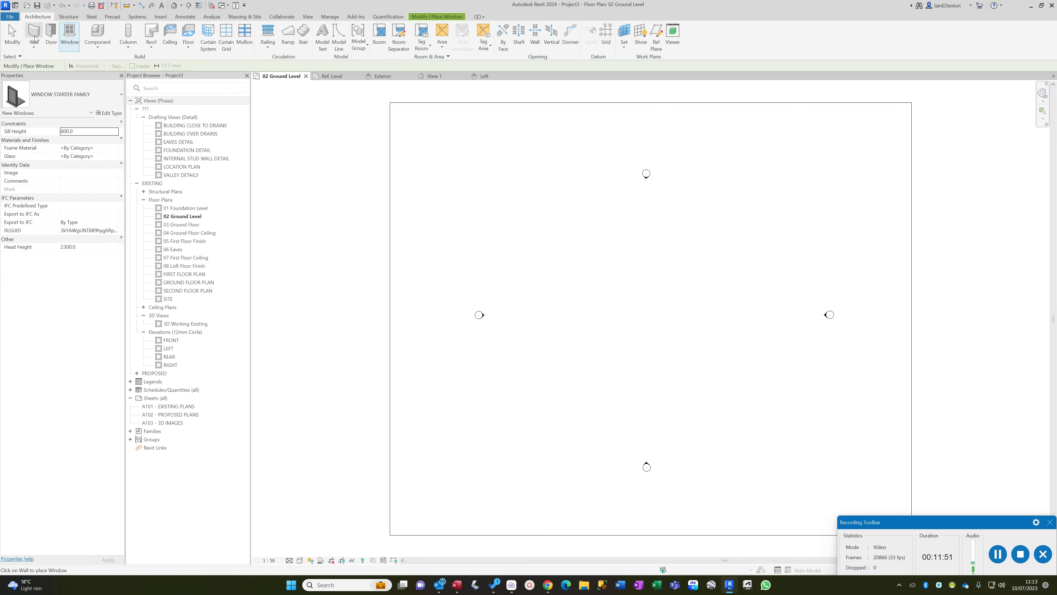
pyautogui.click(35, 39)
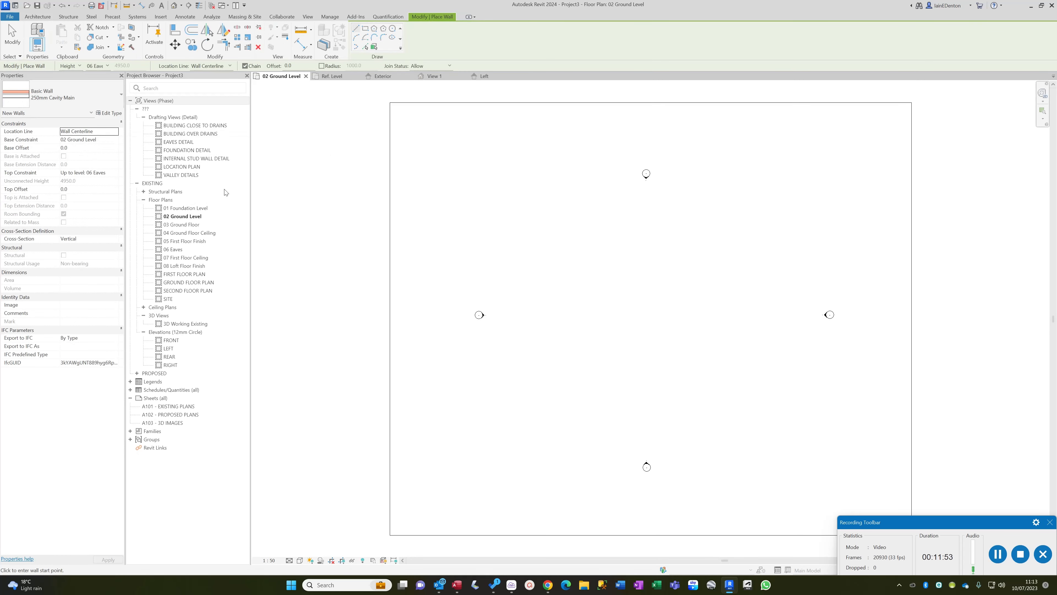
pyautogui.click(624, 327)
pyautogui.click(734, 326)
pyautogui.moveTo(752, 373); pyautogui.dragTo(630, 358, button='middle')
pyautogui.scroll(2, 631, 358)
pyautogui.press('Escape')
pyautogui.press('Escape')
pyautogui.click(583, 285)
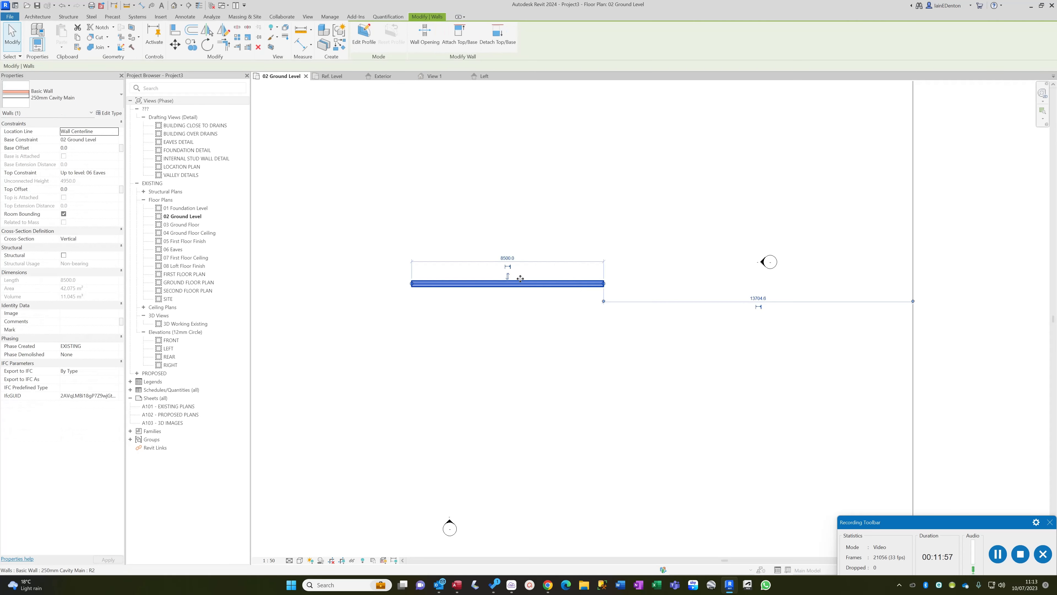
pyautogui.click(509, 277)
# - In the FRONT elevation, place a WINDOW STARTER FAMILY window midway along the brick wall
pyautogui.doubleClick(171, 340)
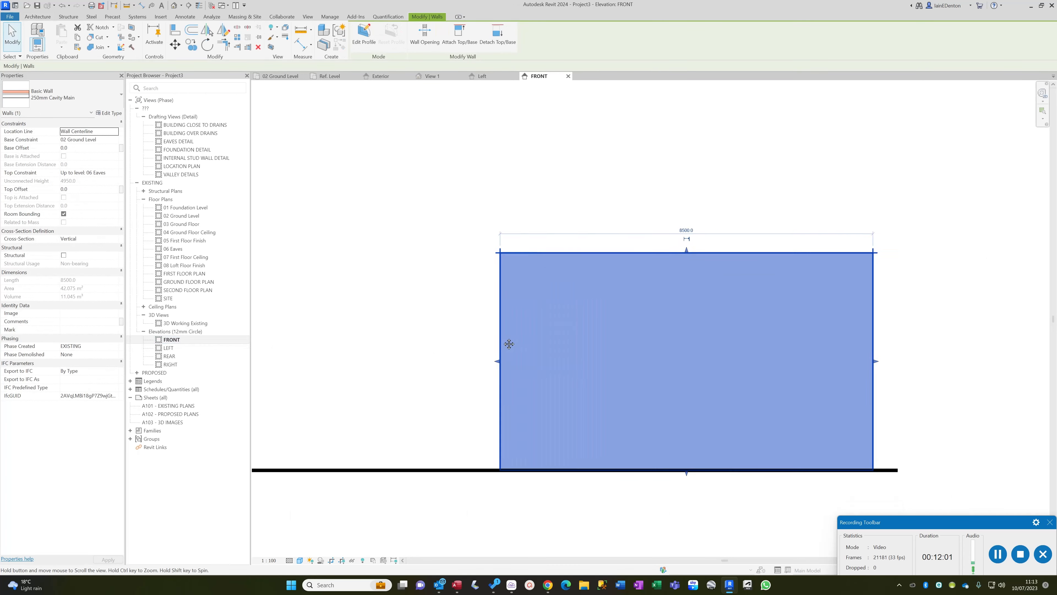
pyautogui.moveTo(509, 343); pyautogui.dragTo(439, 336, button='middle')
pyautogui.scroll(-2, 820, 362)
pyautogui.click(303, 203)
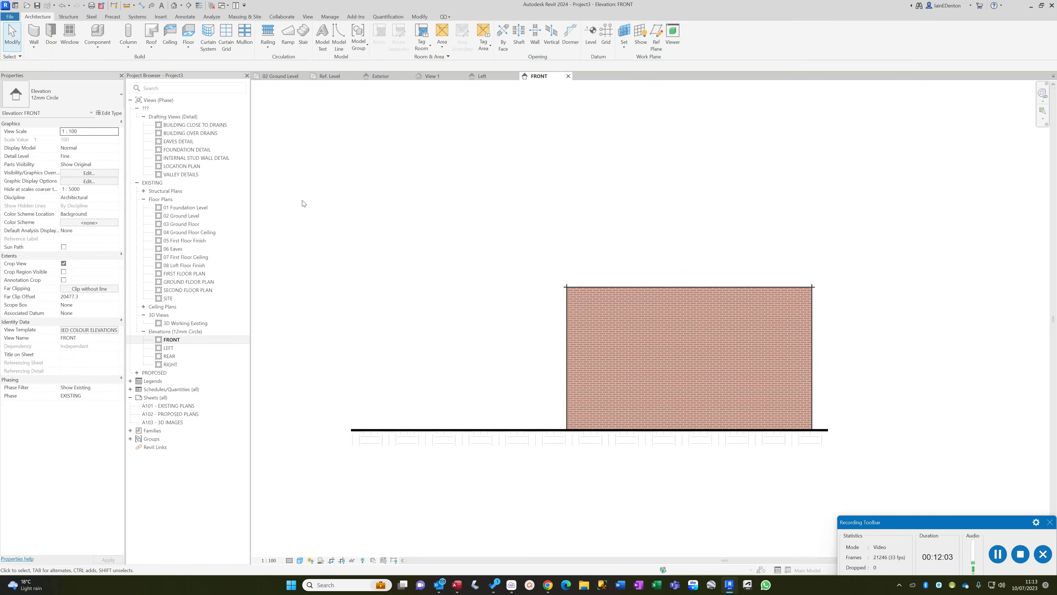
pyautogui.click(69, 34)
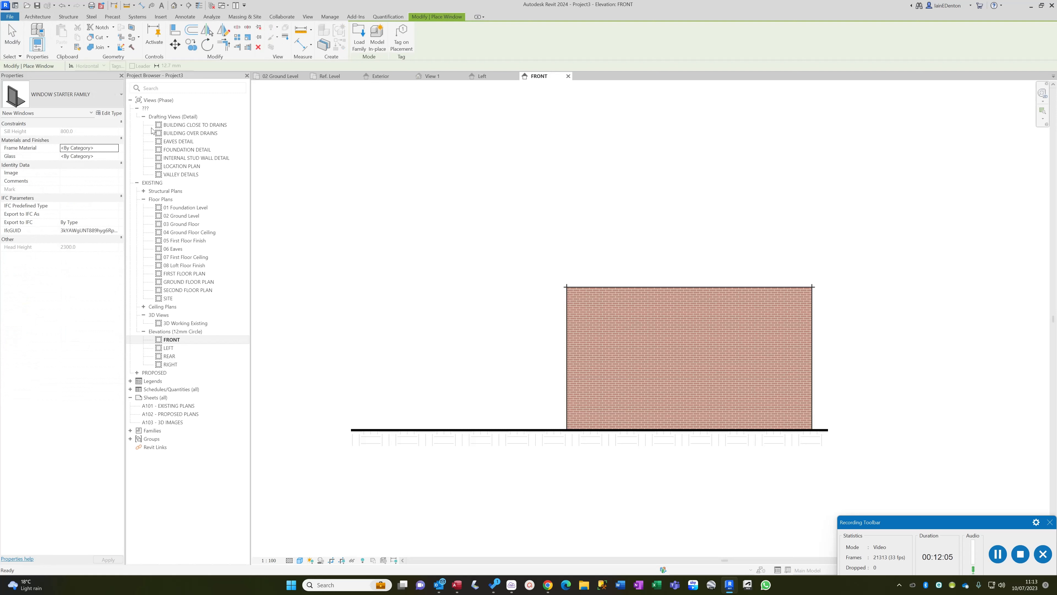
pyautogui.click(689, 356)
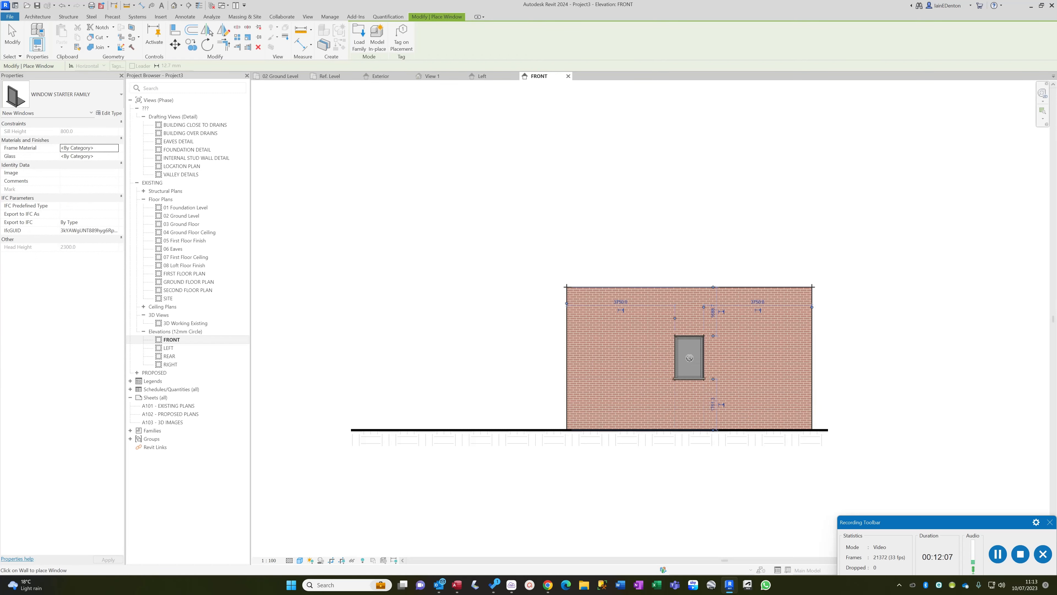
pyautogui.scroll(2, 697, 360)
pyautogui.scroll(2, 754, 376)
pyautogui.press('Escape')
# - Associate the placed window's Glass material with the global parameter Glass
pyautogui.click(685, 399)
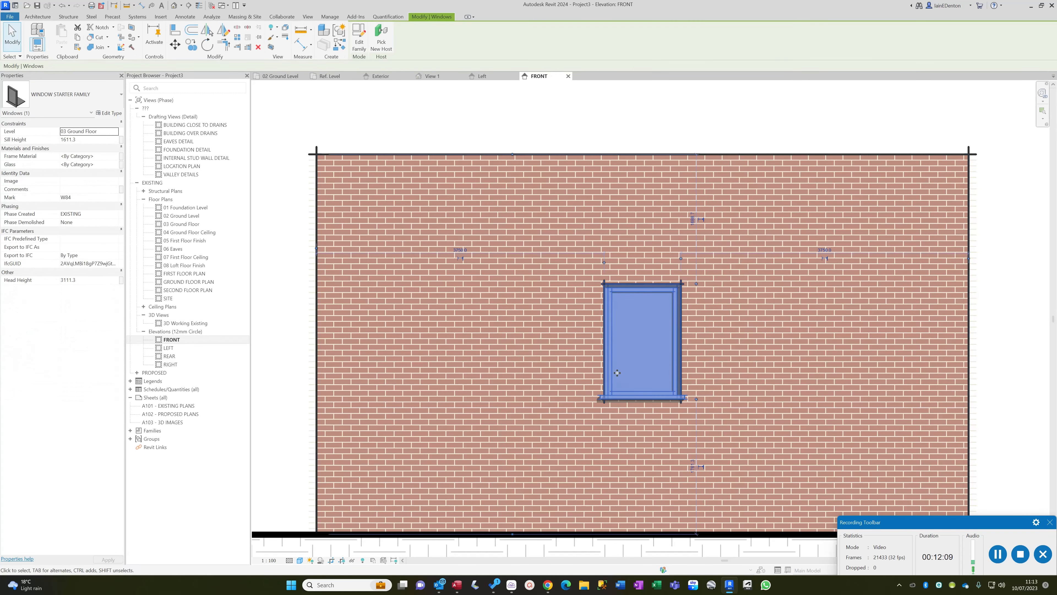
pyautogui.click(121, 166)
pyautogui.click(471, 266)
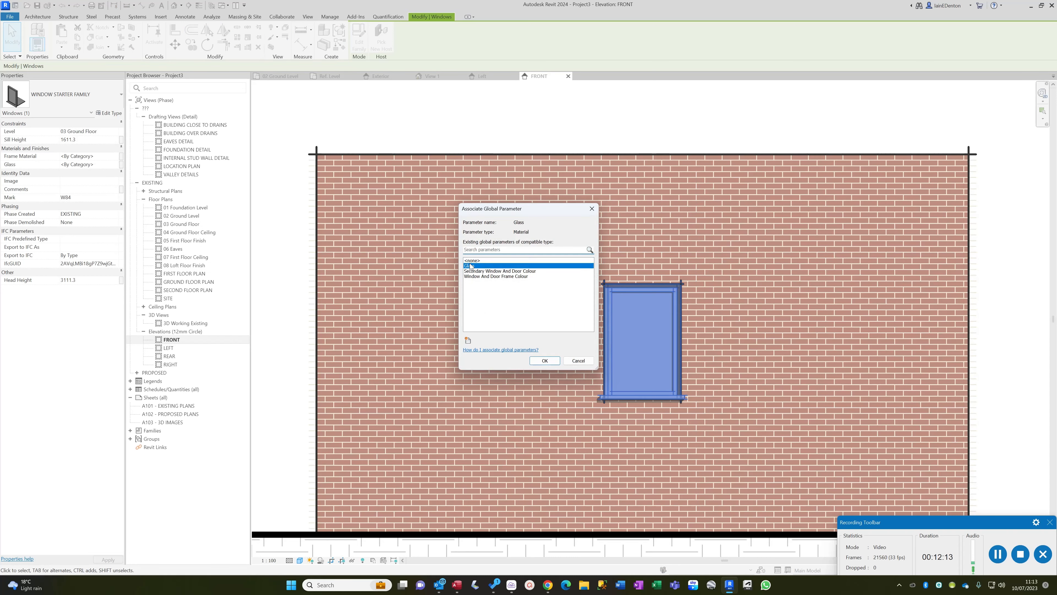
pyautogui.click(551, 363)
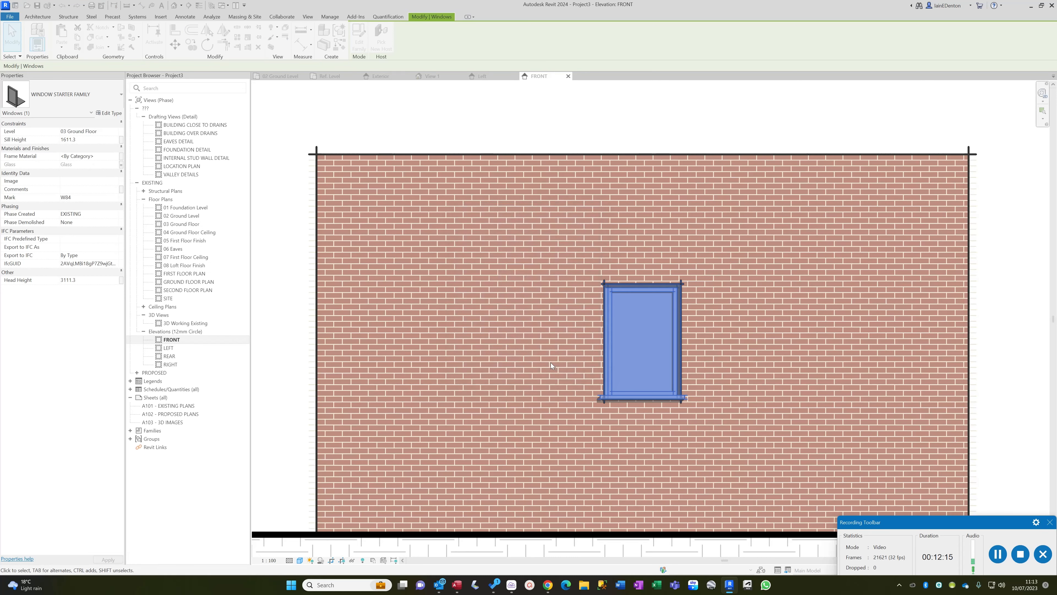
# - Associate the window's Frame Material with the global parameter Window And Door Frame Colour
pyautogui.click(121, 157)
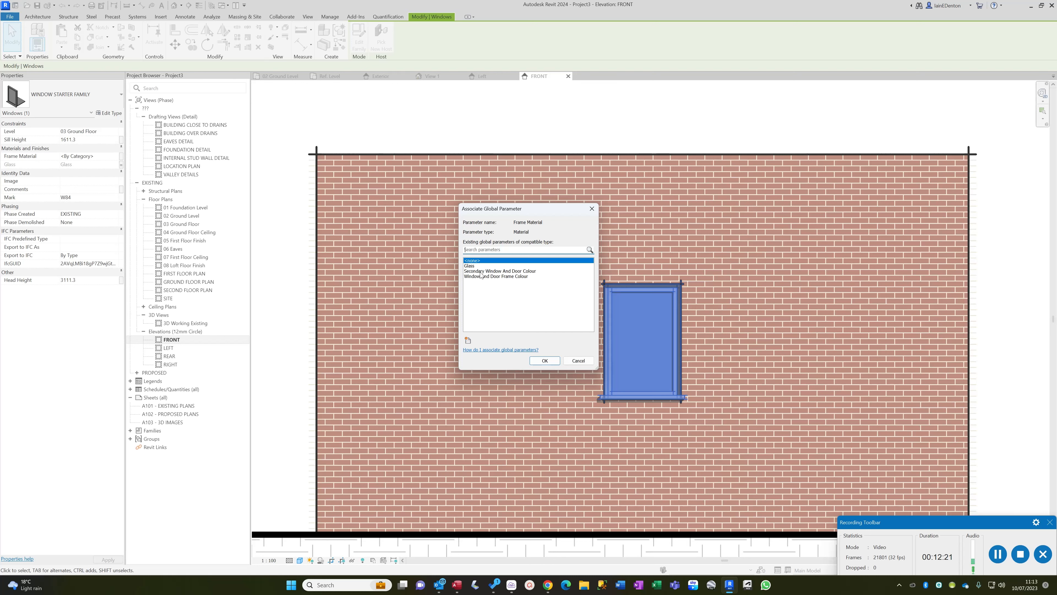
pyautogui.click(485, 276)
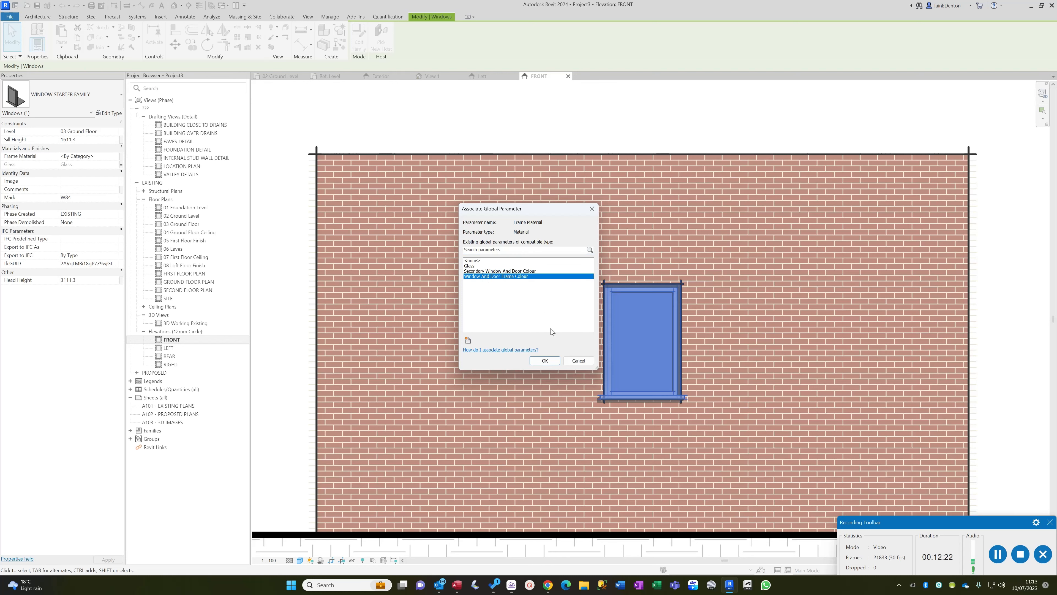
pyautogui.click(550, 361)
pyautogui.press('Escape')
pyautogui.scroll(-3, 725, 235)
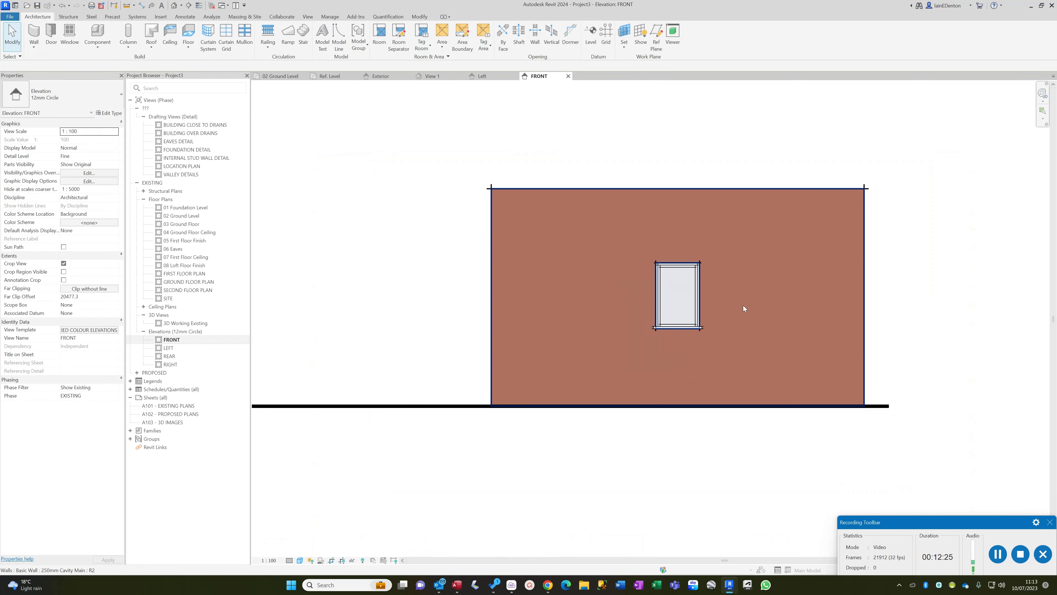
# - Review the project's global parameters and associate the window's Frame Material with Secondary Window And Door Colour
pyautogui.click(683, 298)
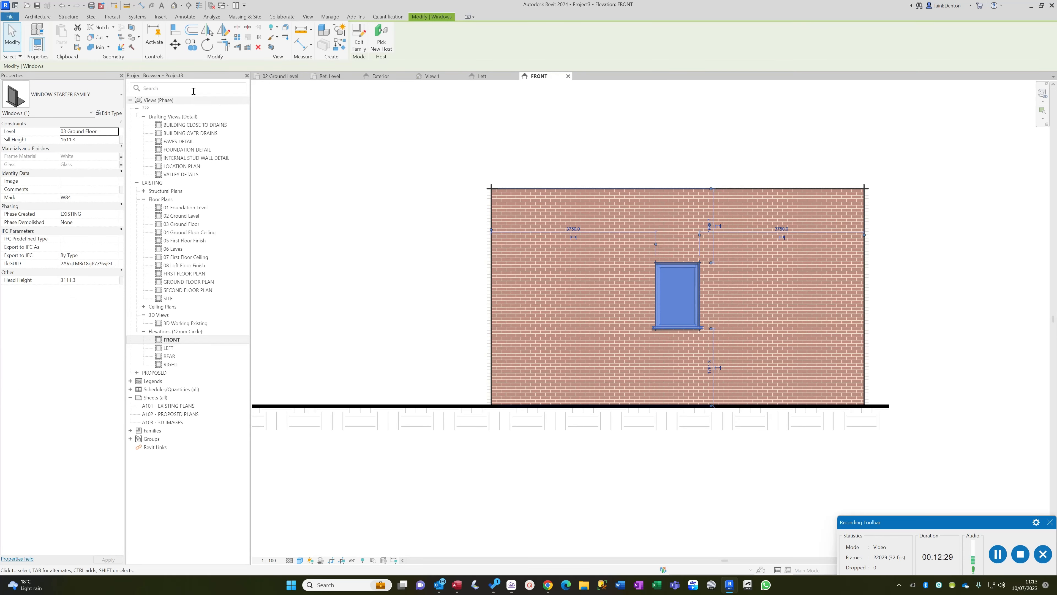
pyautogui.click(329, 16)
pyautogui.click(367, 92)
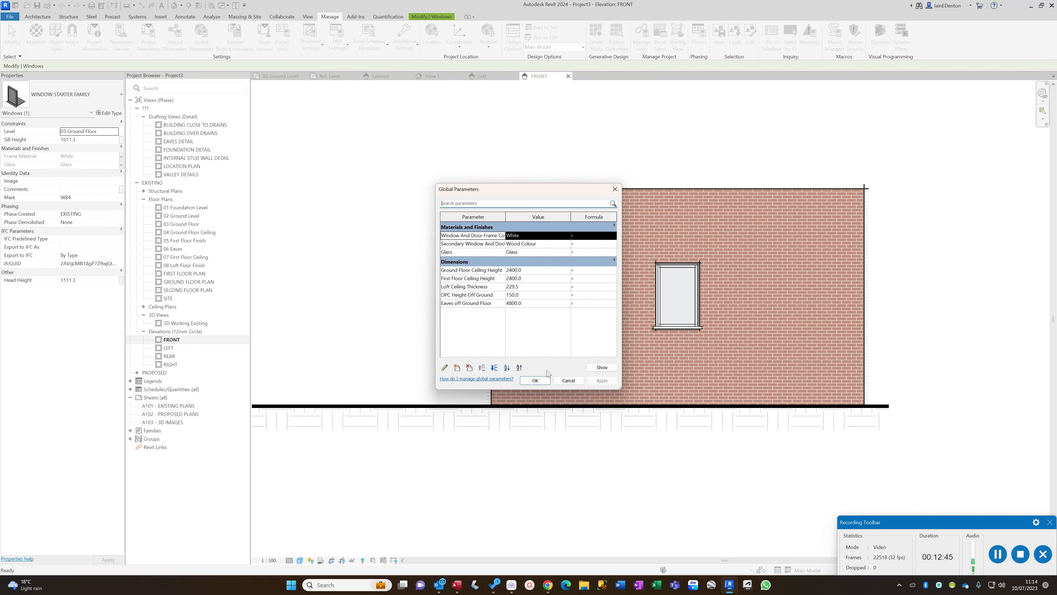
pyautogui.click(546, 380)
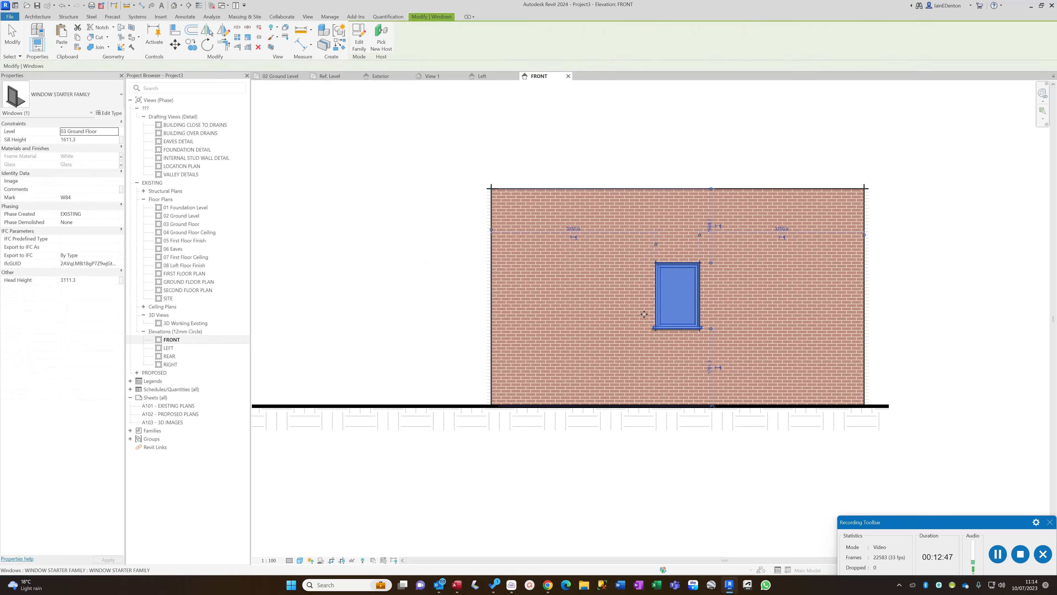
pyautogui.click(121, 157)
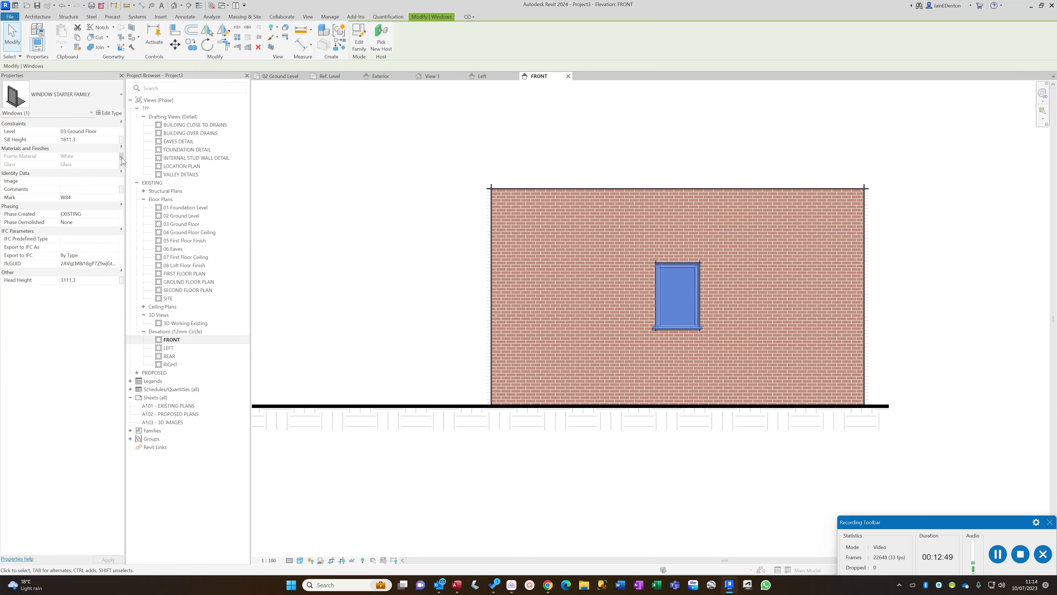
pyautogui.click(487, 271)
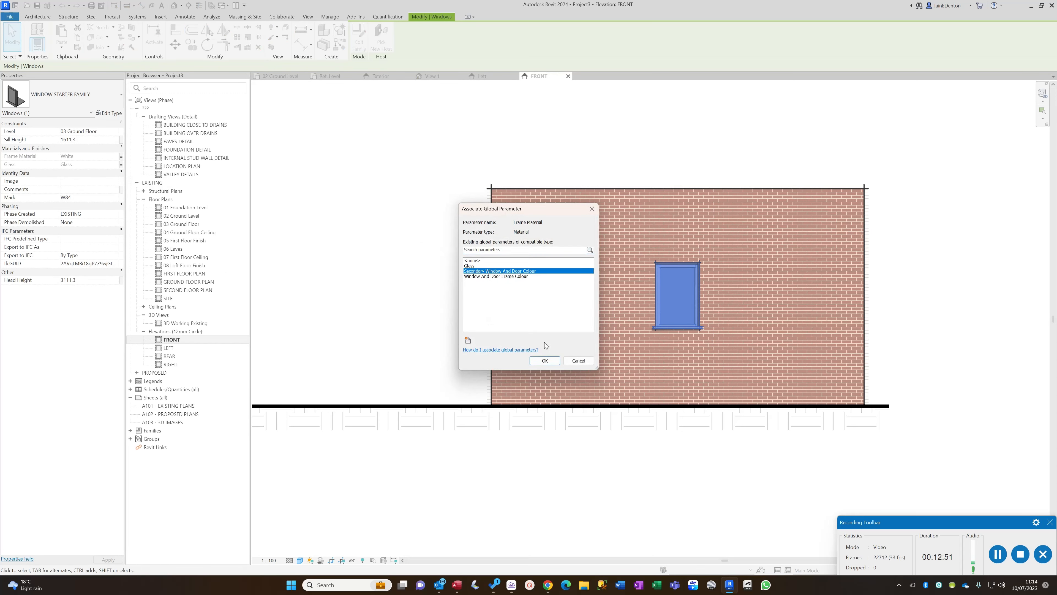
pyautogui.click(545, 360)
pyautogui.click(890, 288)
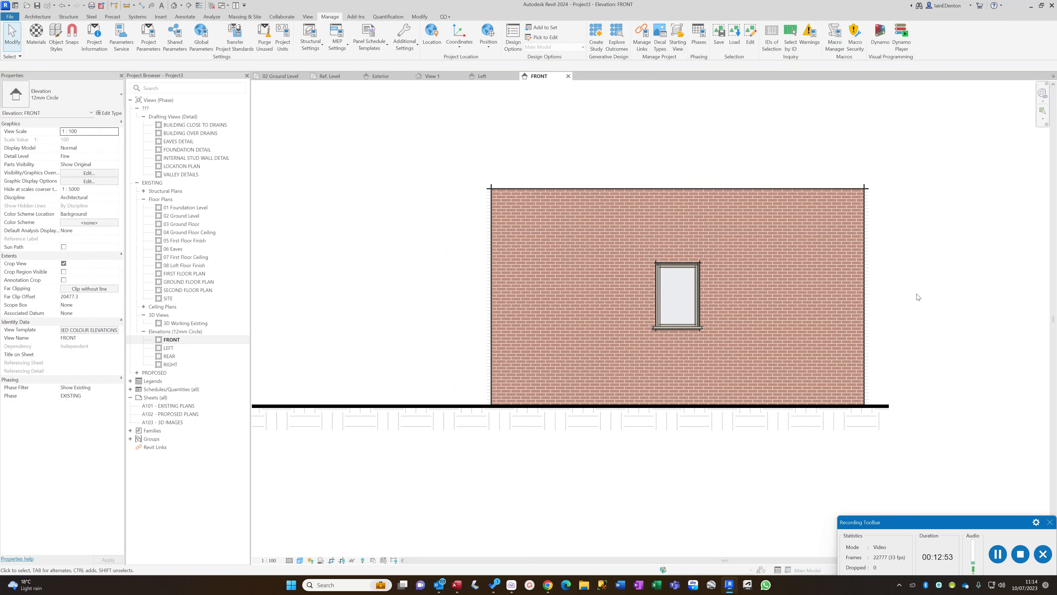
# - Examine the placed window and its material properties against the brick wall in the FRONT elevation
pyautogui.moveTo(882, 292); pyautogui.dragTo(780, 261, button='middle')
pyautogui.click(571, 291)
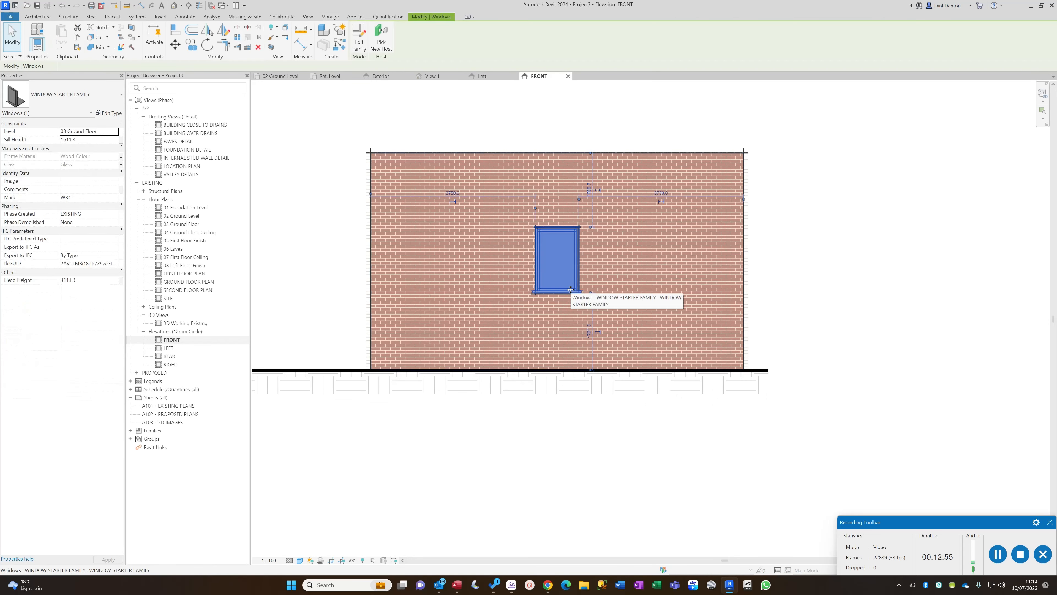
pyautogui.scroll(-2, 571, 292)
pyautogui.scroll(-1, 727, 329)
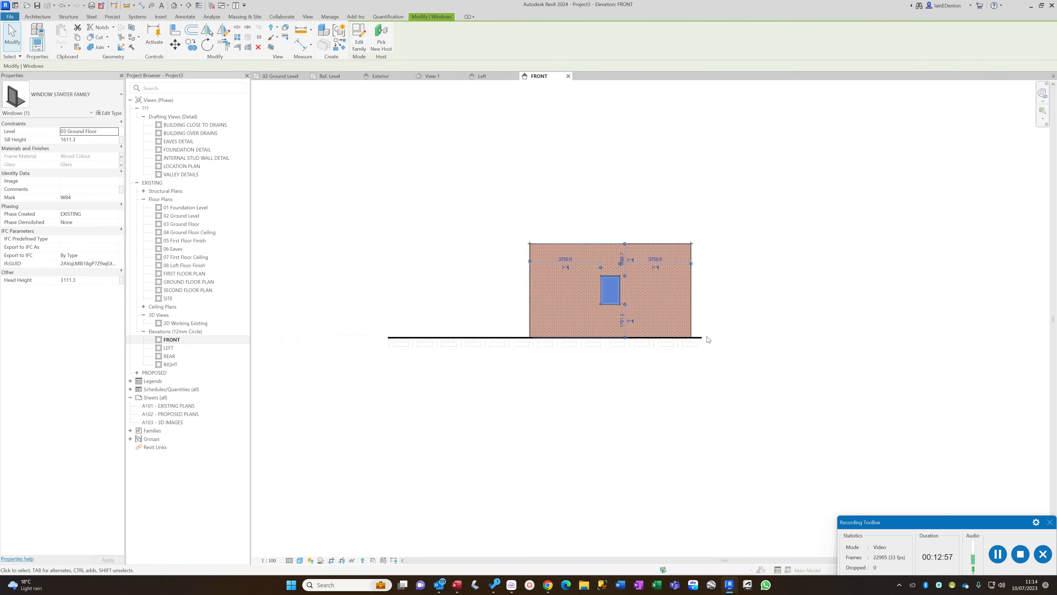
pyautogui.moveTo(679, 381); pyautogui.dragTo(680, 392, button='middle')
pyautogui.scroll(1, 625, 359)
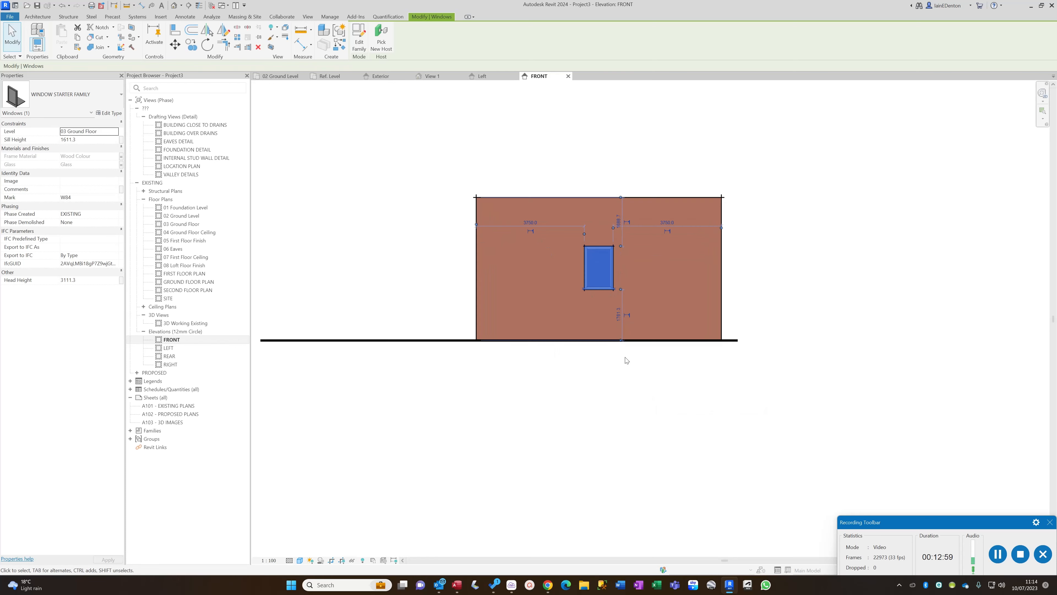
pyautogui.click(786, 343)
pyautogui.scroll(1, 622, 292)
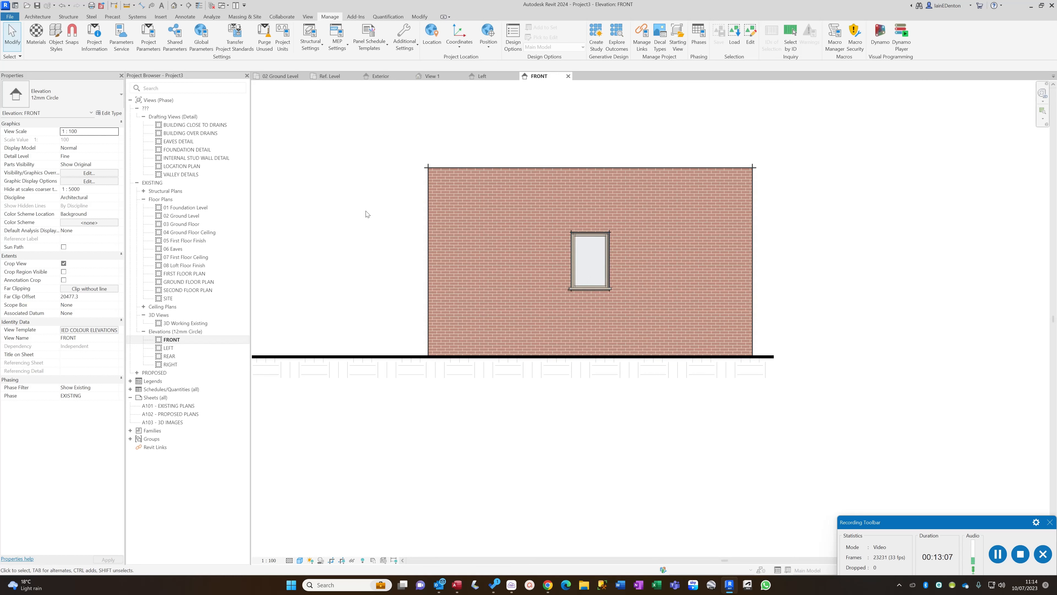
# - Try Zinc as the material of the global parameter Secondary Window And Door Colour, and undo the change
pyautogui.click(590, 261)
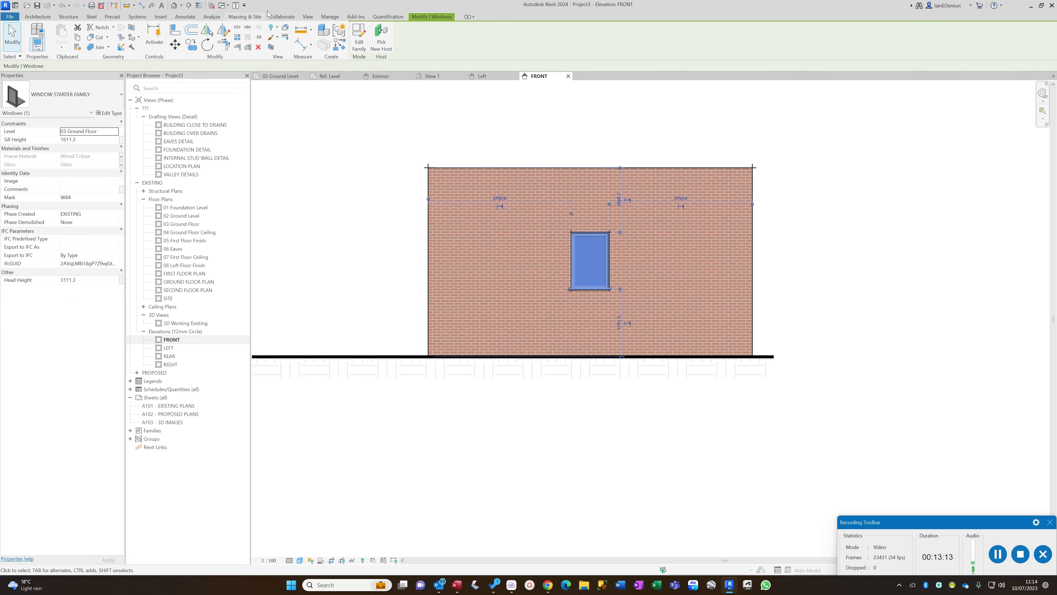
pyautogui.click(324, 17)
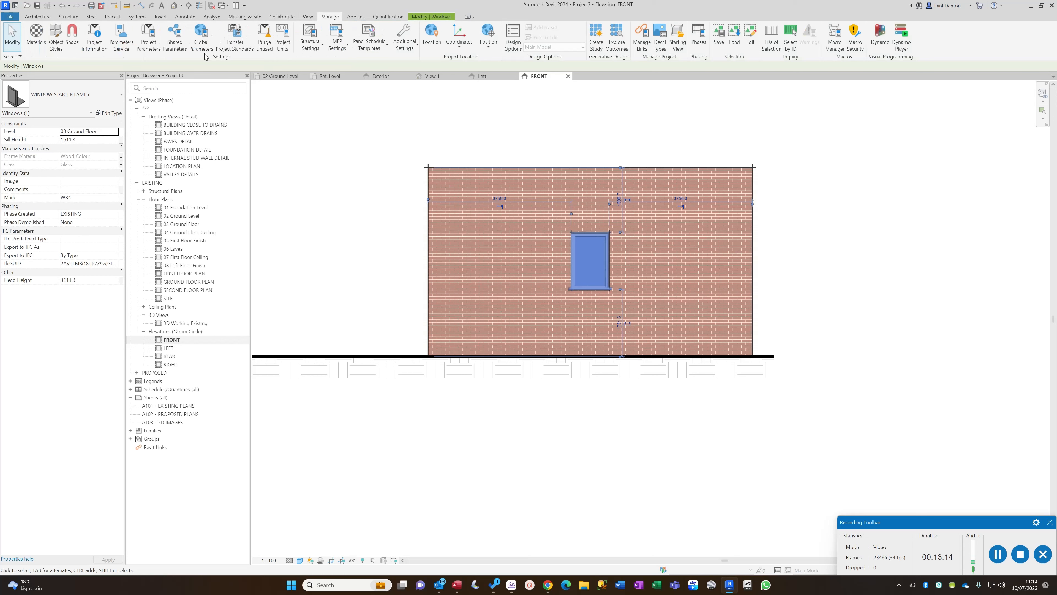
pyautogui.click(201, 35)
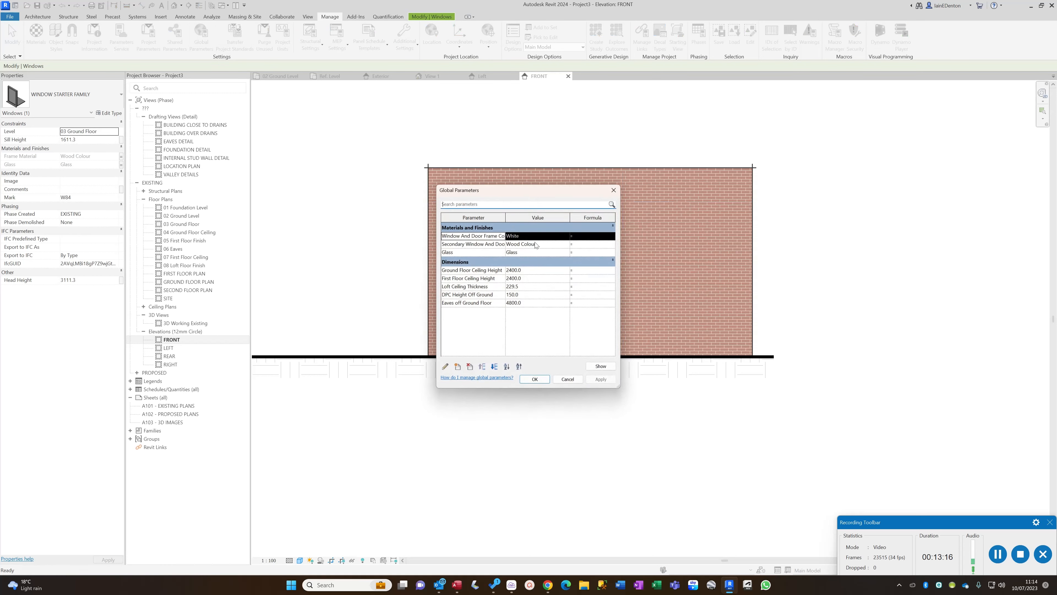
pyautogui.click(551, 244)
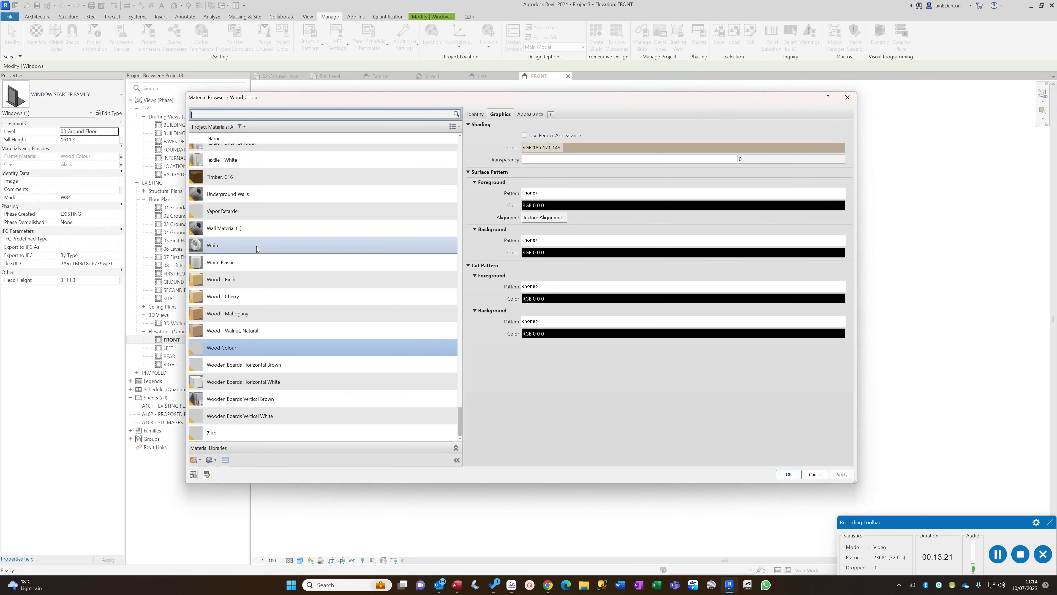
pyautogui.click(251, 296)
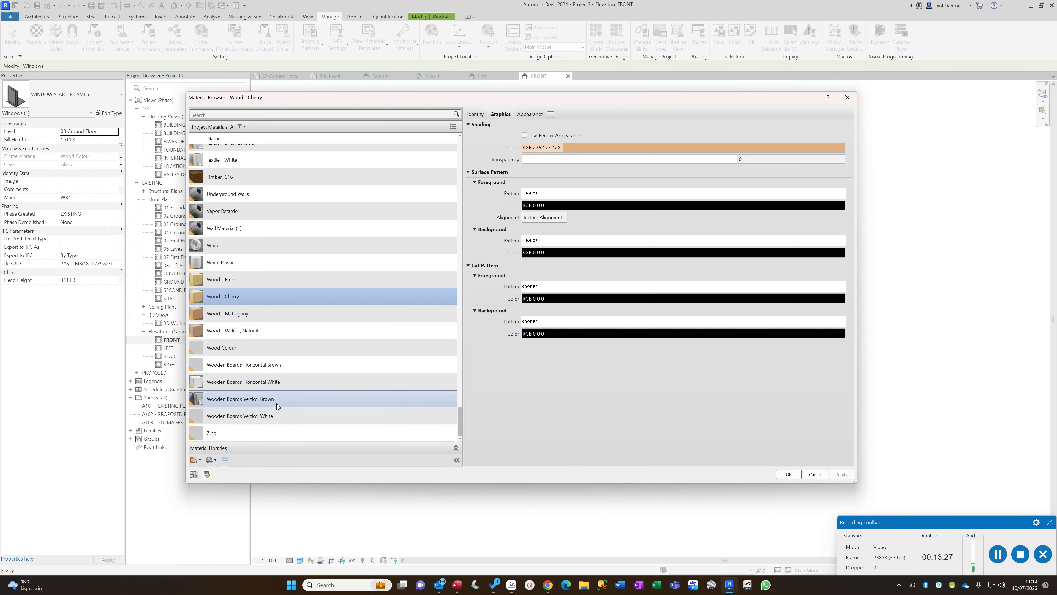
pyautogui.click(249, 436)
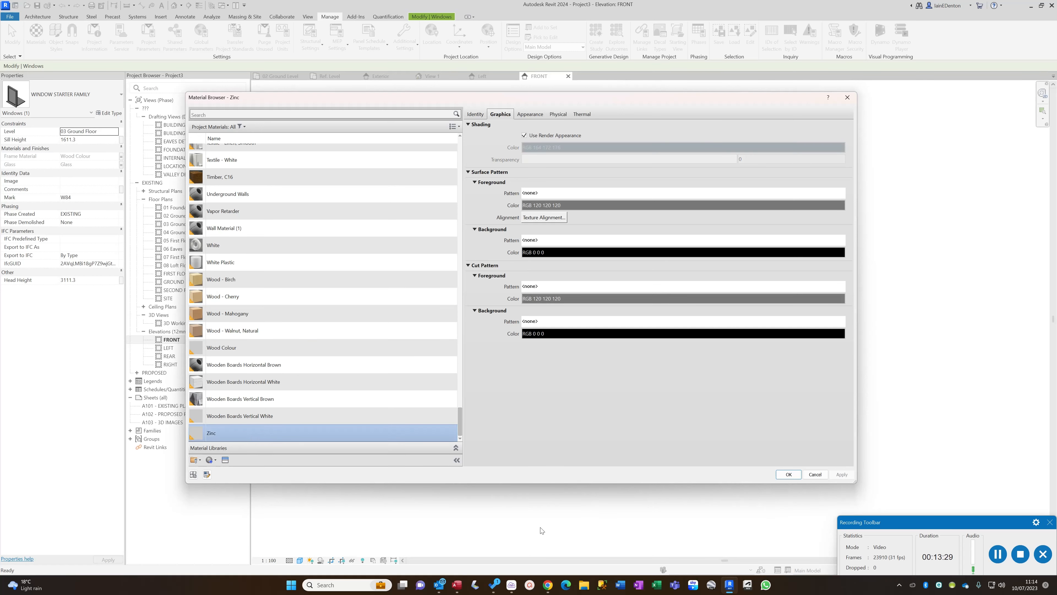
pyautogui.press('Return')
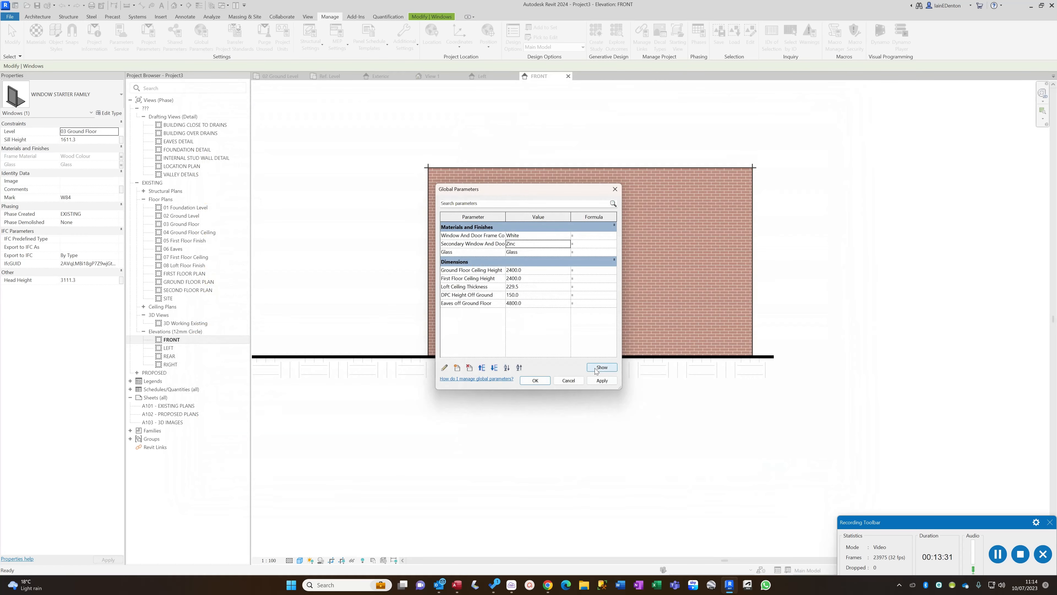
pyautogui.click(536, 381)
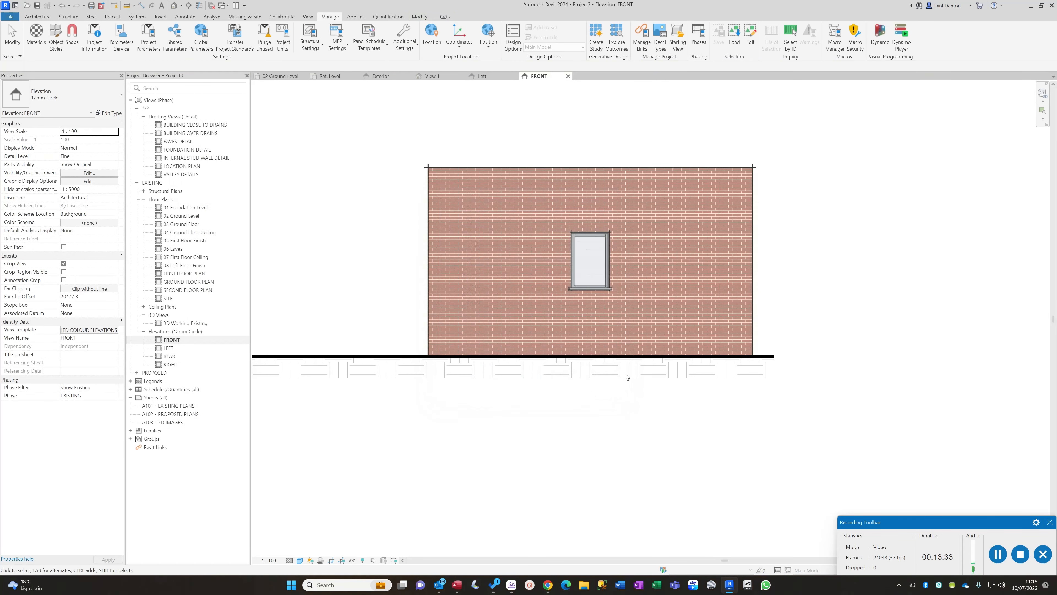
pyautogui.scroll(2, 596, 292)
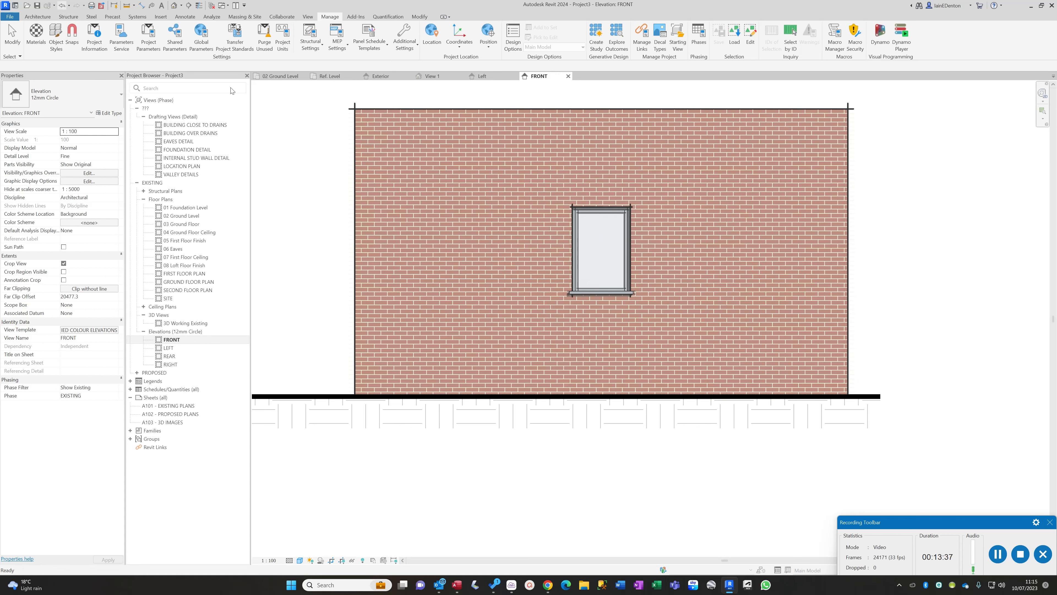
pyautogui.scroll(-2, 571, 279)
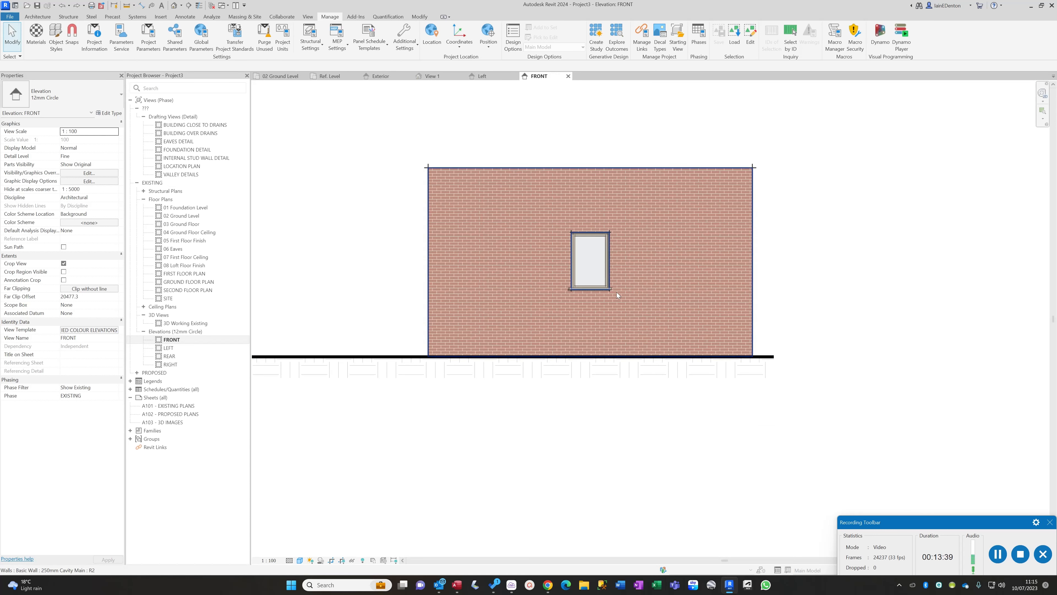
pyautogui.click(608, 290)
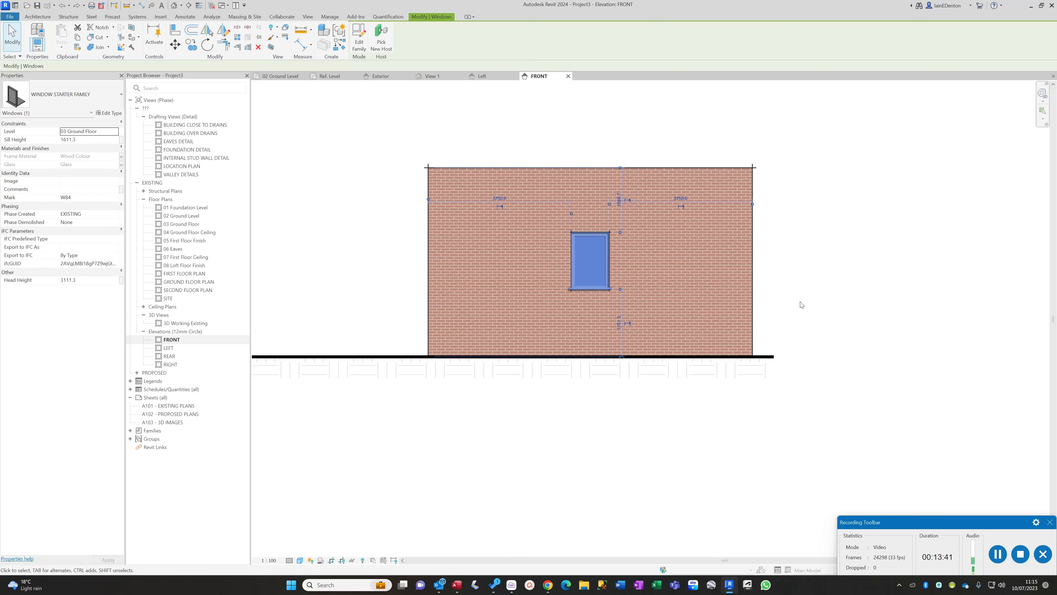